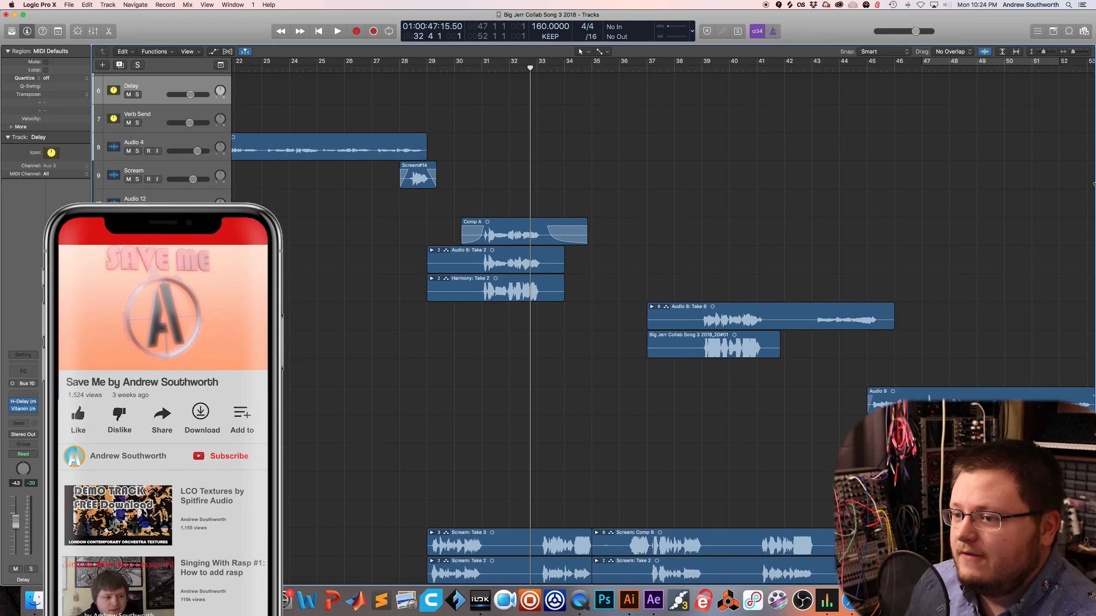
- Play the full mix from bar 27 to about bar 35 to hear the scream vocals in context
{"action": "scroll", "coordinate": [805, 148], "scroll_direction": "left", "scroll_amount": 1}
{"action": "scroll", "coordinate": [804, 149], "scroll_direction": "left", "scroll_amount": 5}
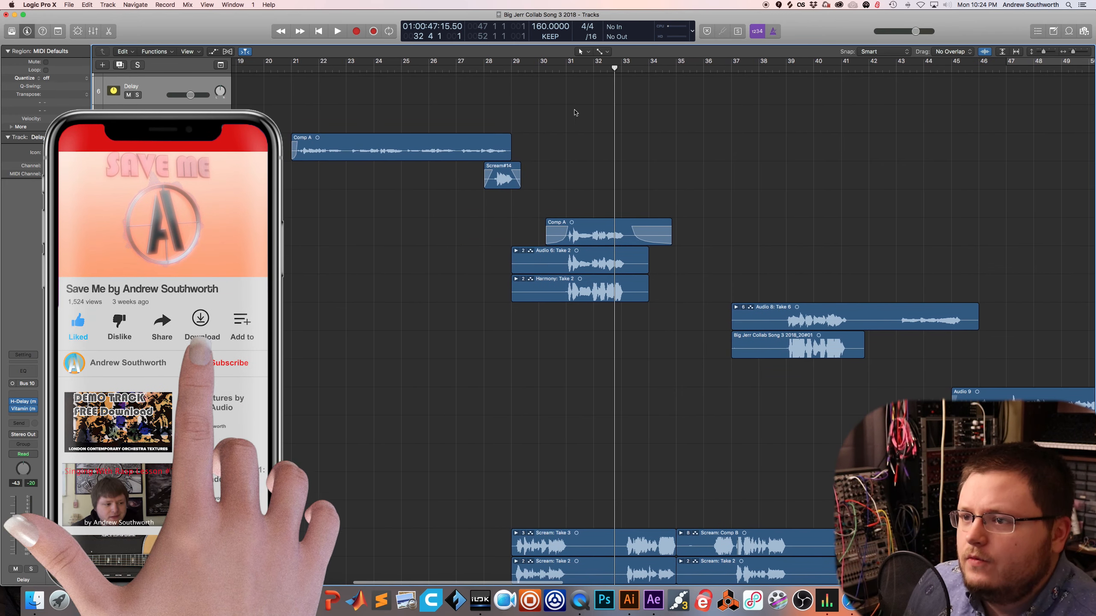
{"action": "left_click", "coordinate": [470, 76]}
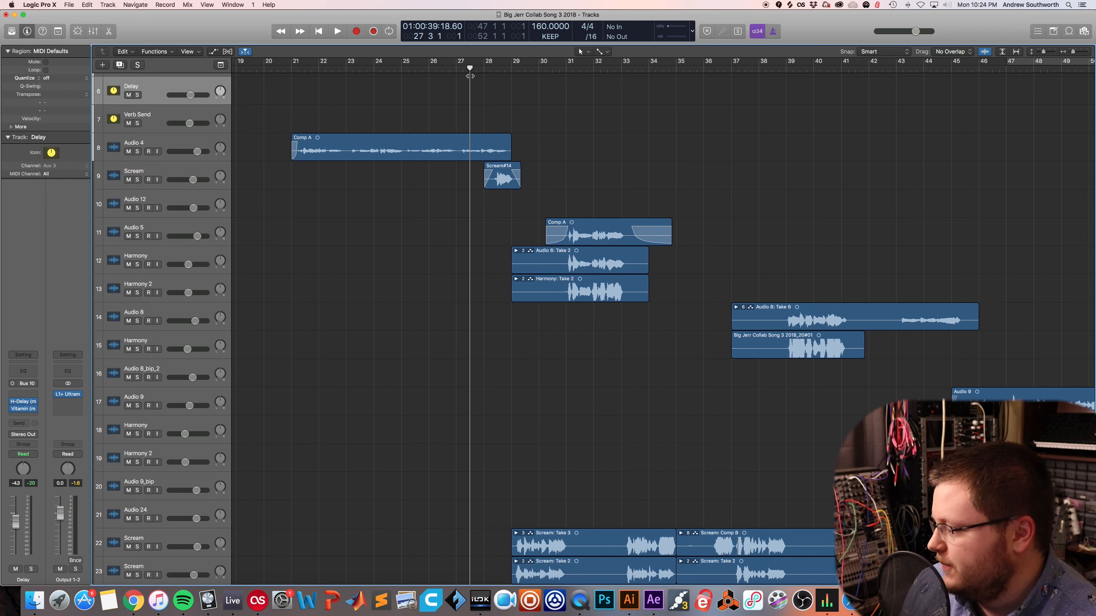
{"action": "key", "text": "space"}
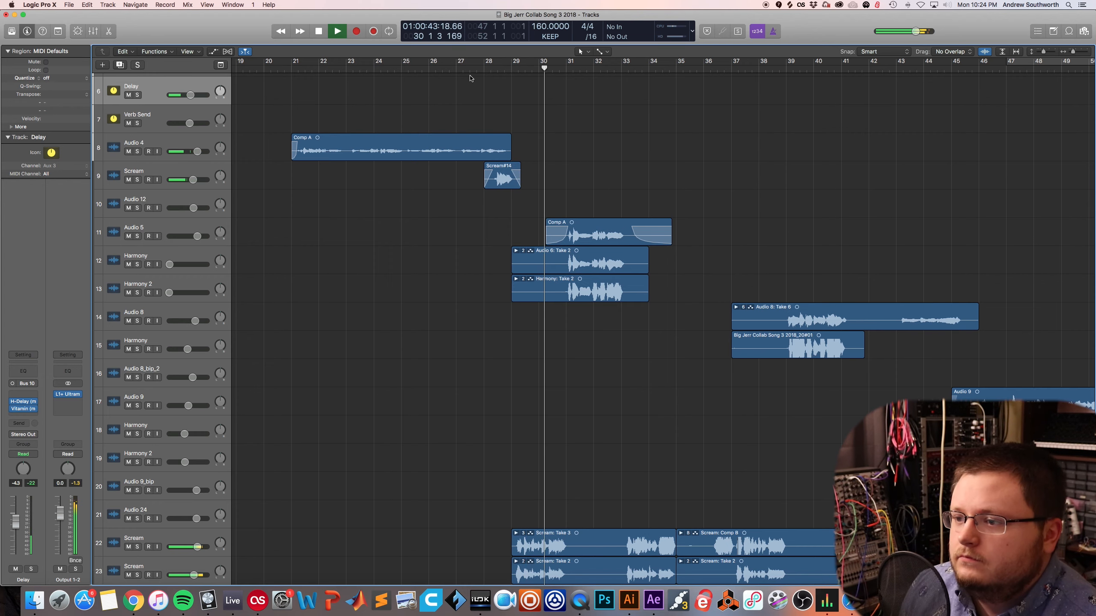
{"action": "scroll", "coordinate": [472, 197], "scroll_direction": "down", "scroll_amount": 1}
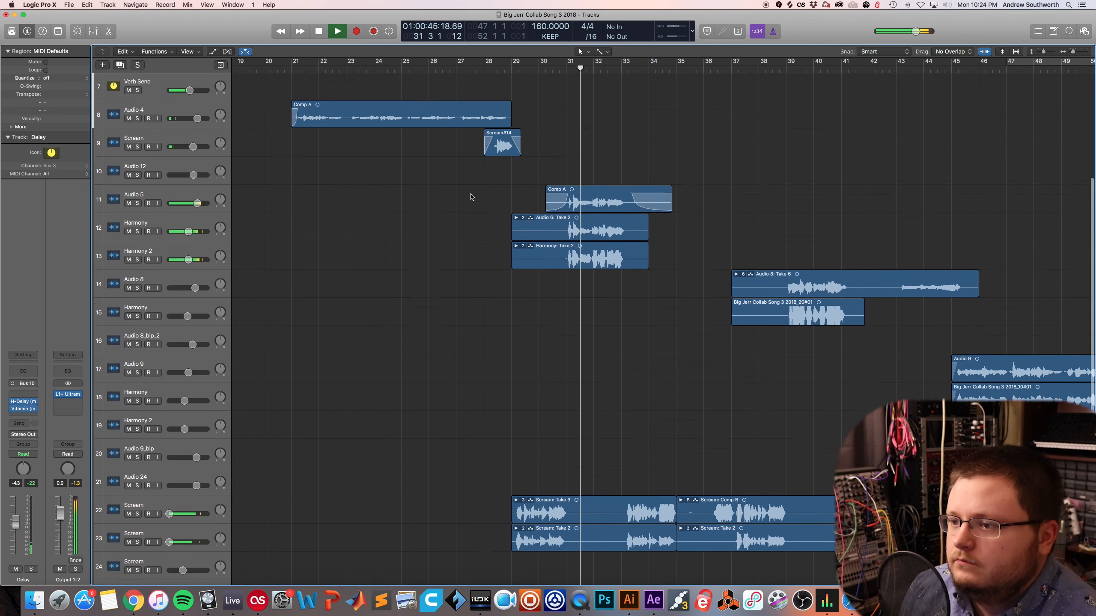
{"action": "scroll", "coordinate": [472, 197], "scroll_direction": "down", "scroll_amount": 1}
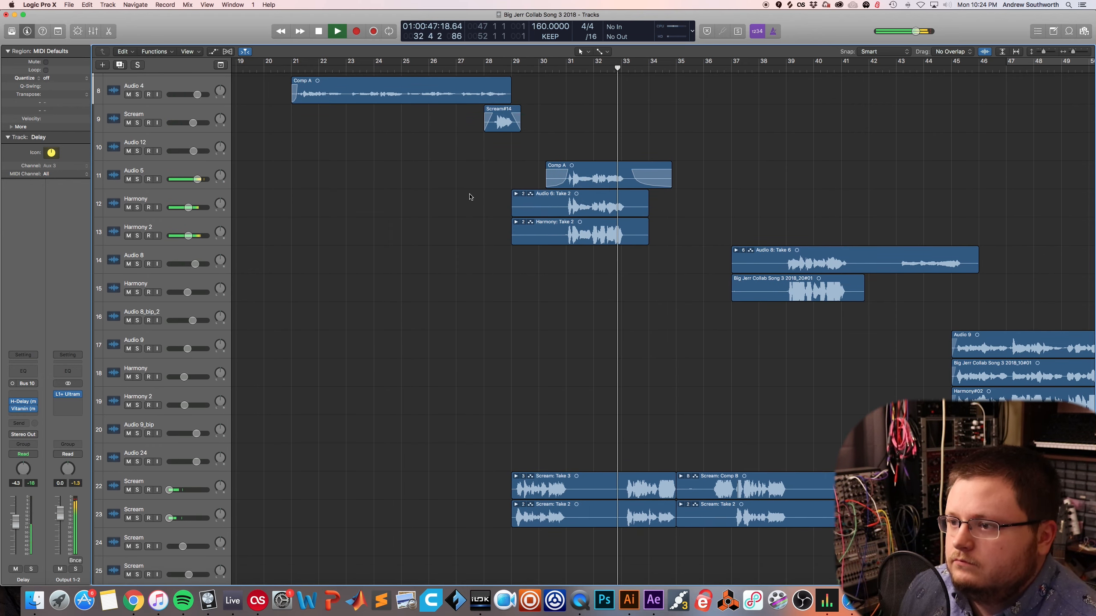
{"action": "scroll", "coordinate": [506, 277], "scroll_direction": "right", "scroll_amount": 2}
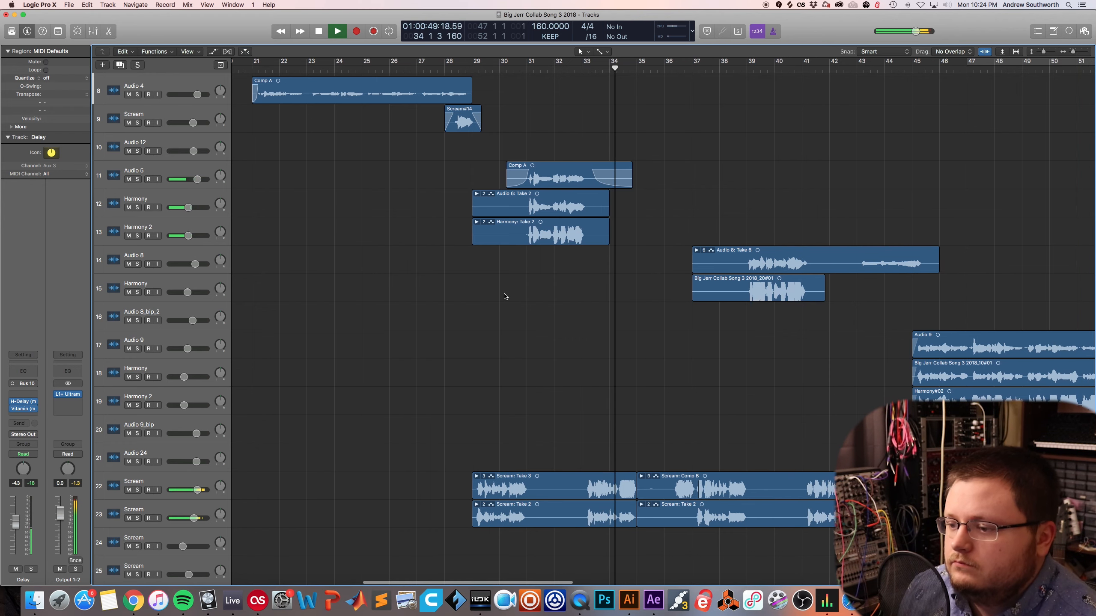
{"action": "key", "text": "space"}
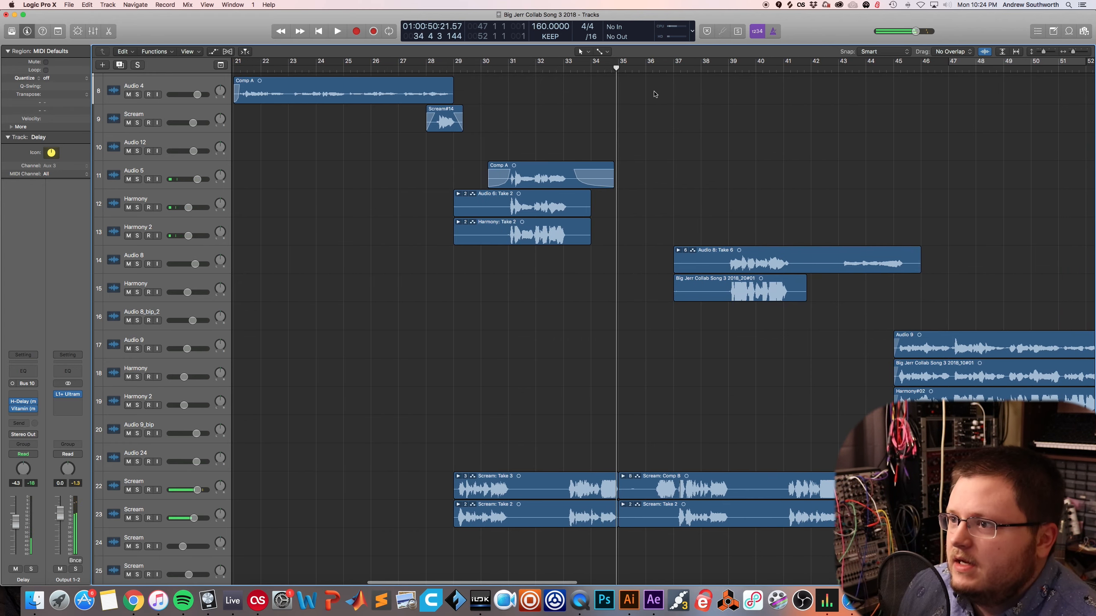
- Solo Scream tracks 22 and 23 and play them from bar 36 to about bar 39
{"action": "left_click_drag", "start_coordinate": [665, 70], "coordinate": [646, 70]}
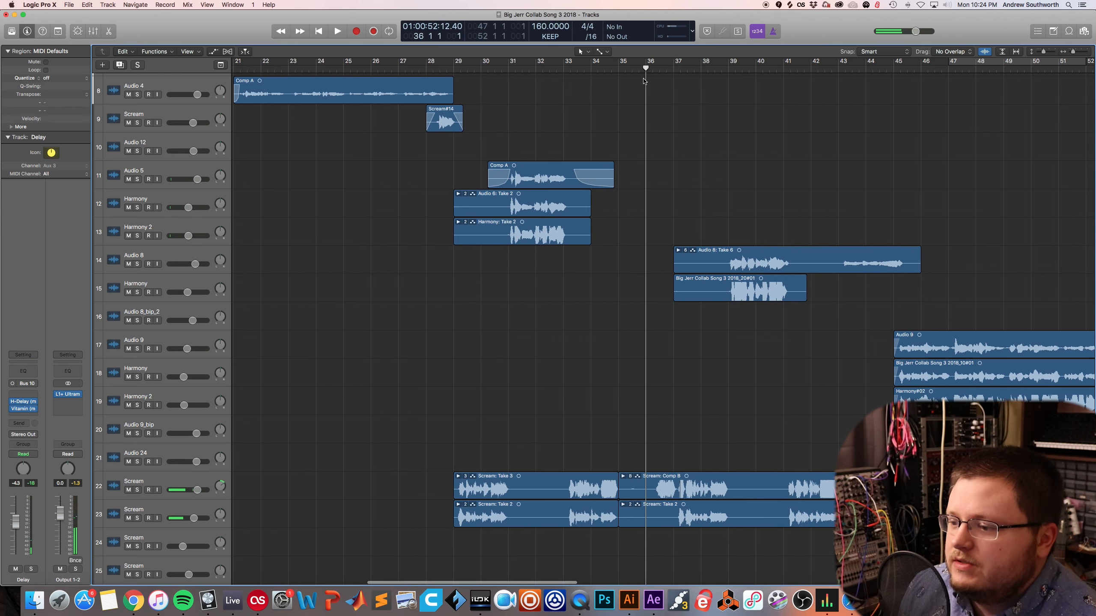
{"action": "left_click", "coordinate": [138, 491]}
{"action": "left_click", "coordinate": [138, 518]}
{"action": "scroll", "coordinate": [392, 424], "scroll_direction": "right", "scroll_amount": 4}
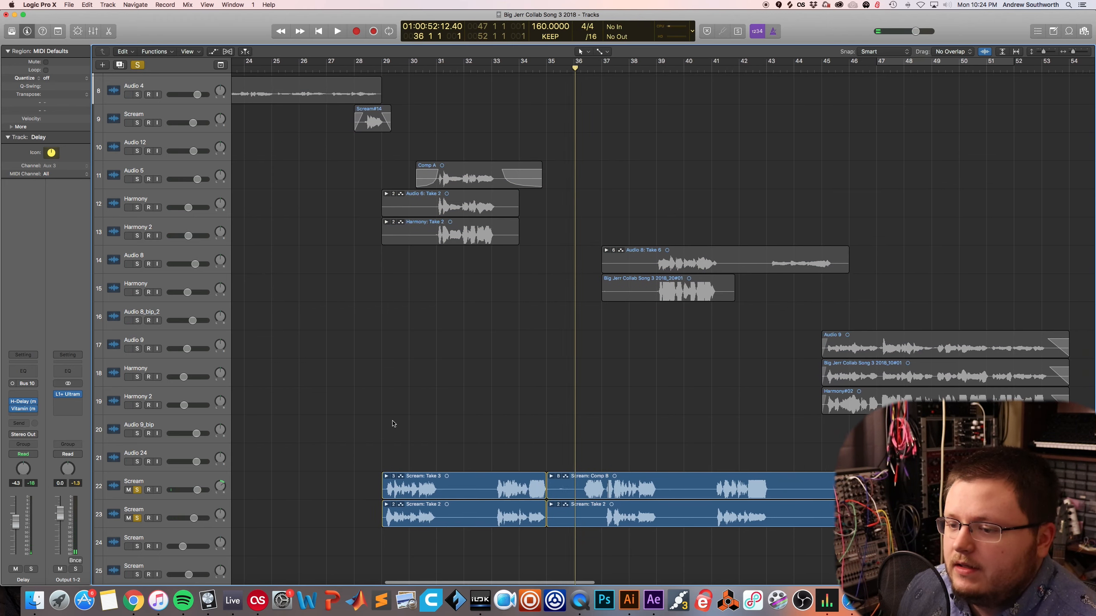
{"action": "key", "text": "space"}
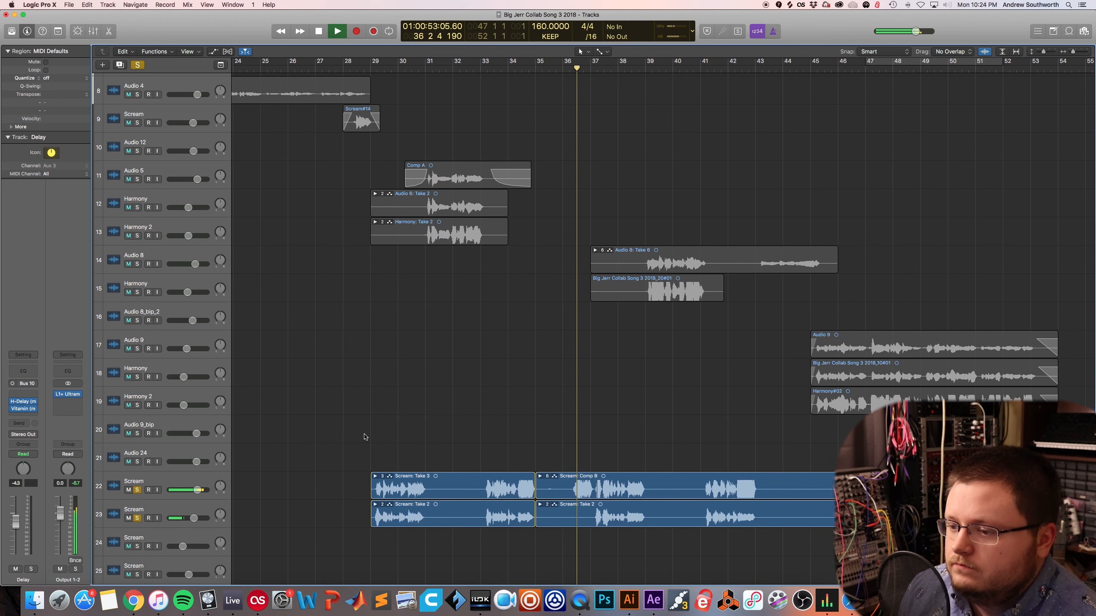
{"action": "key", "text": "space"}
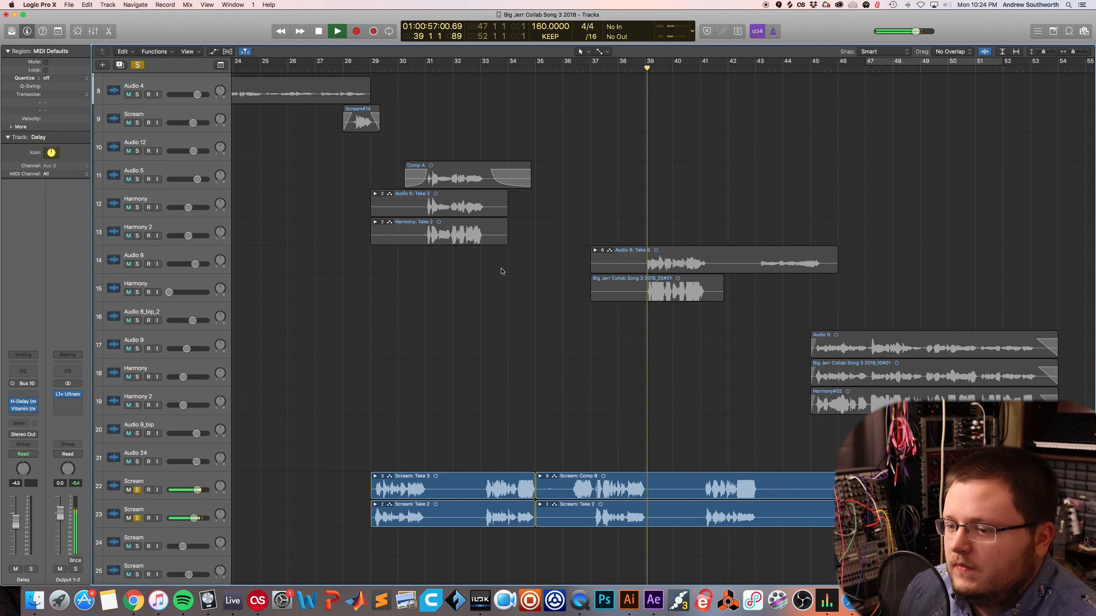
{"action": "key", "text": "space"}
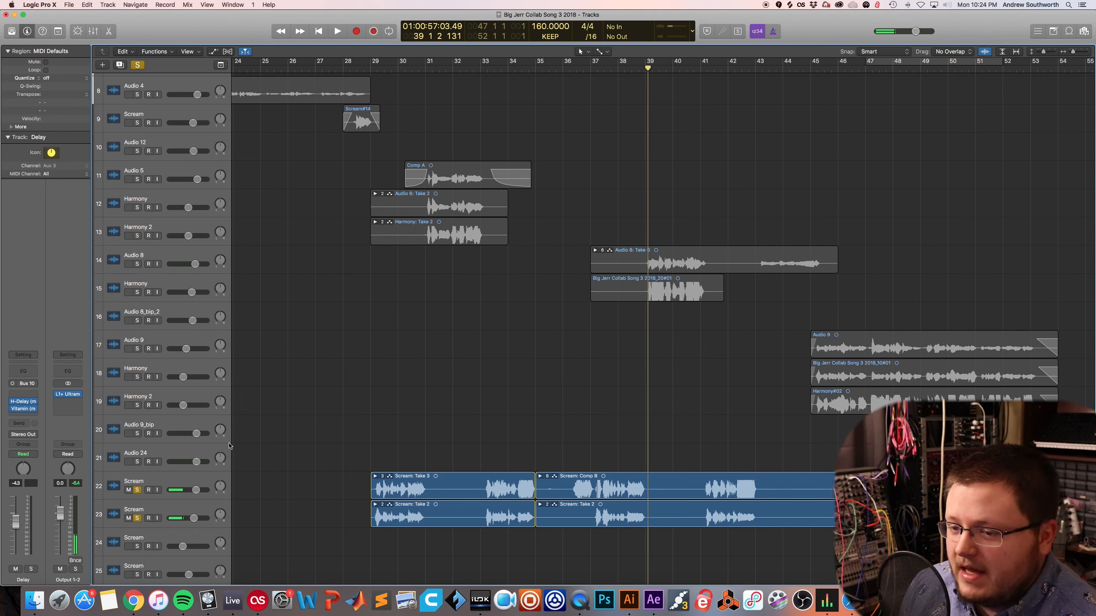
- Select Scream track 22 and bypass its Virtual Mix Rack, Decapitator and Tremolo inserts
{"action": "scroll", "coordinate": [396, 421], "scroll_direction": "down", "scroll_amount": 3}
{"action": "left_click", "coordinate": [162, 427]}
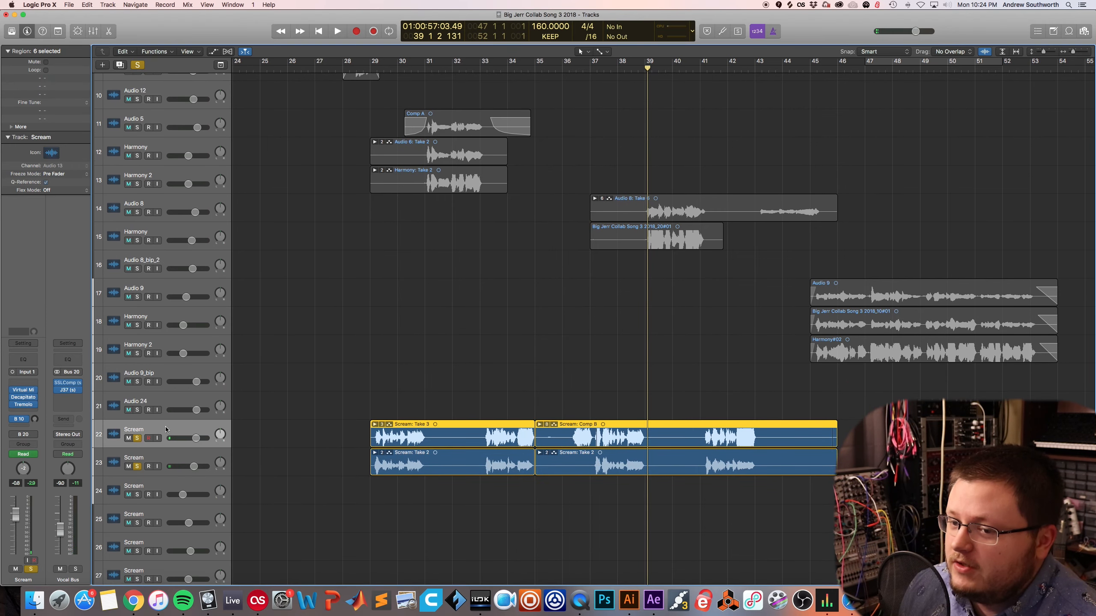
{"action": "left_click", "coordinate": [164, 457]}
{"action": "left_click", "coordinate": [162, 427]}
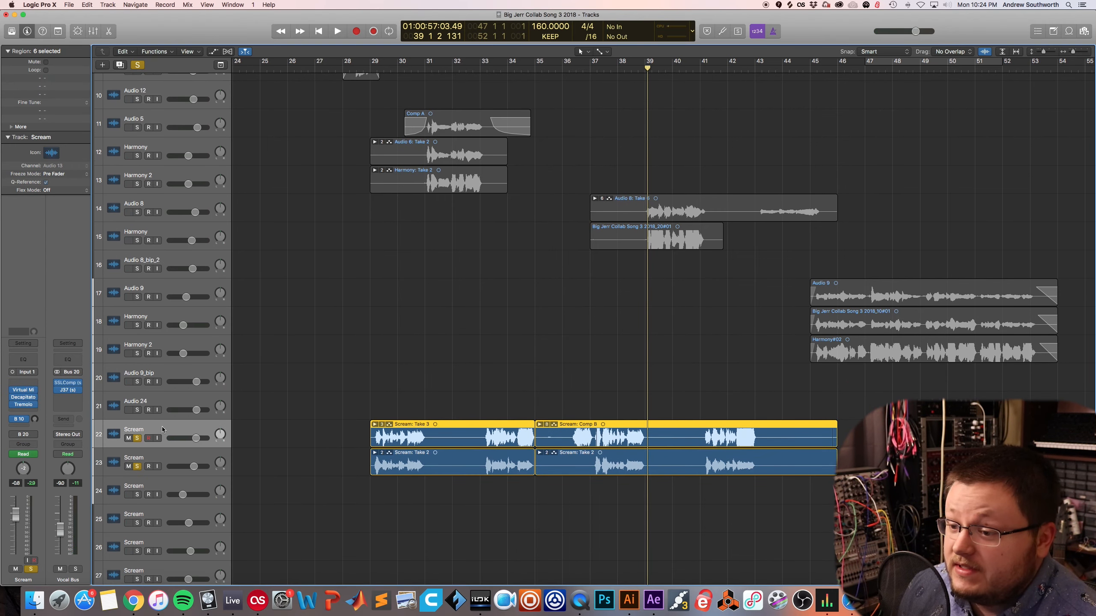
{"action": "left_click", "coordinate": [334, 399]}
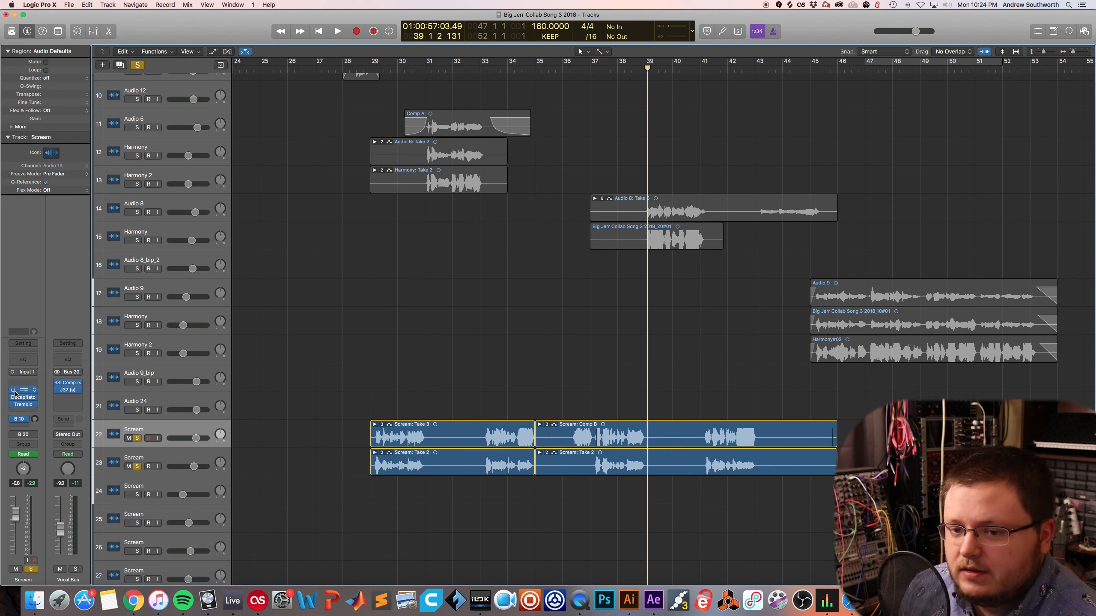
{"action": "left_click_drag", "start_coordinate": [12, 390], "coordinate": [13, 405]}
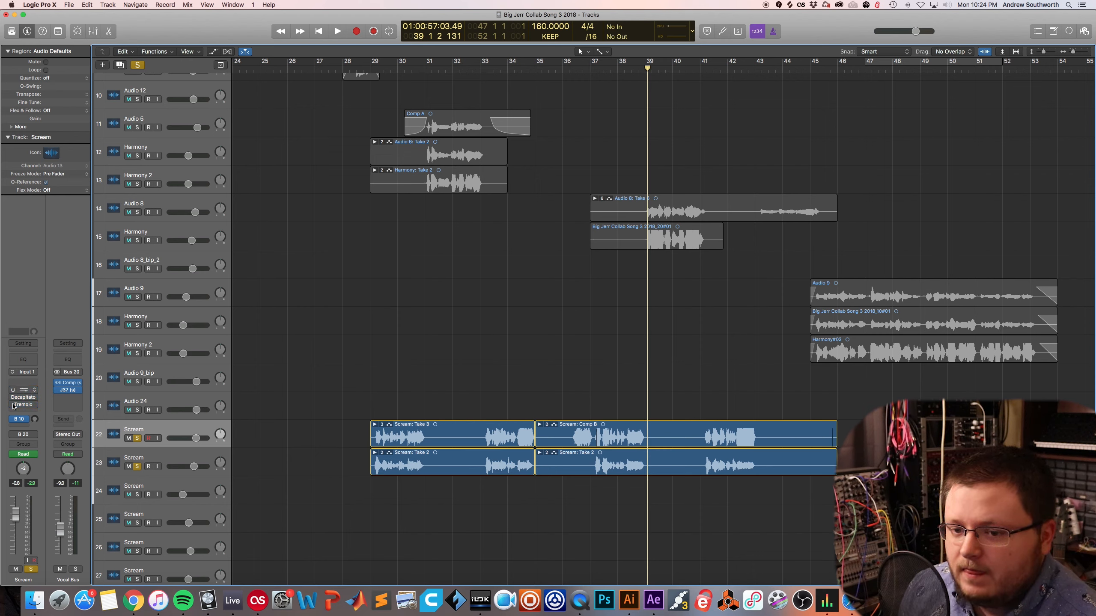
- Unsolo Scream track 23 and play only the unprocessed Scream track 22 from bar 29
{"action": "left_click", "coordinate": [138, 466]}
{"action": "left_click", "coordinate": [370, 68]}
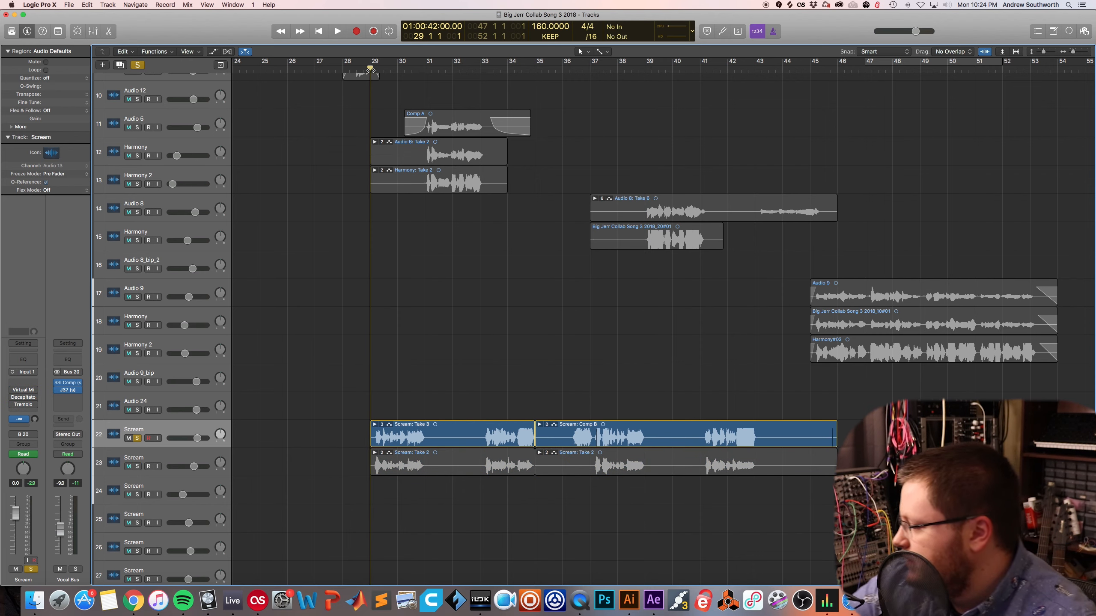
{"action": "key", "text": "space"}
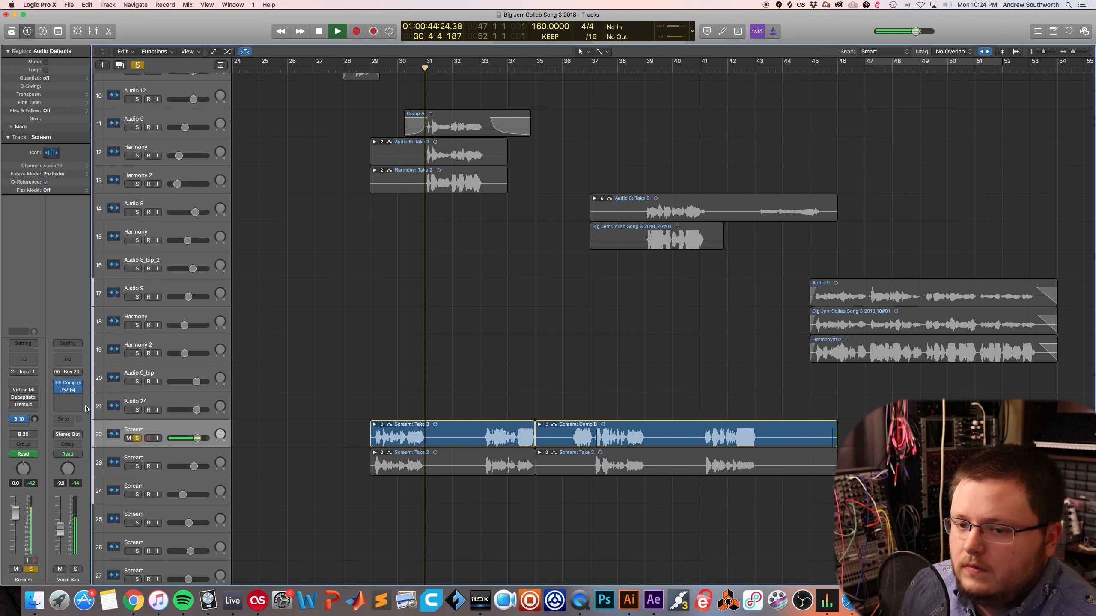
{"action": "key", "text": "space"}
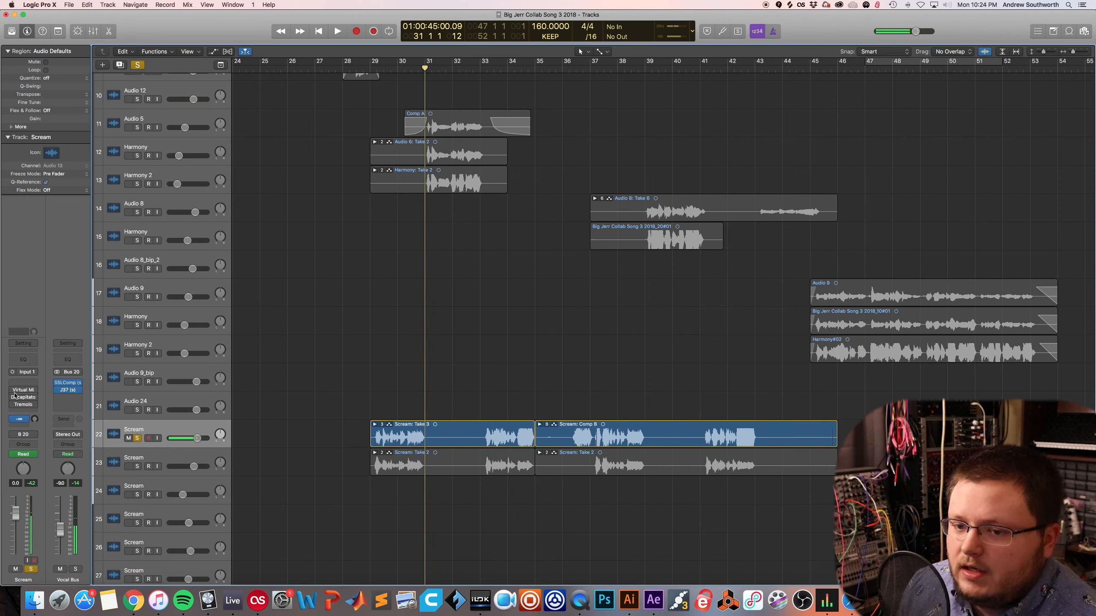
- Re-enable Virtual Mix Rack on Scream track 22, play it from bar 29, and open the plug-in's window
{"action": "left_click", "coordinate": [371, 66]}
{"action": "key", "text": "space"}
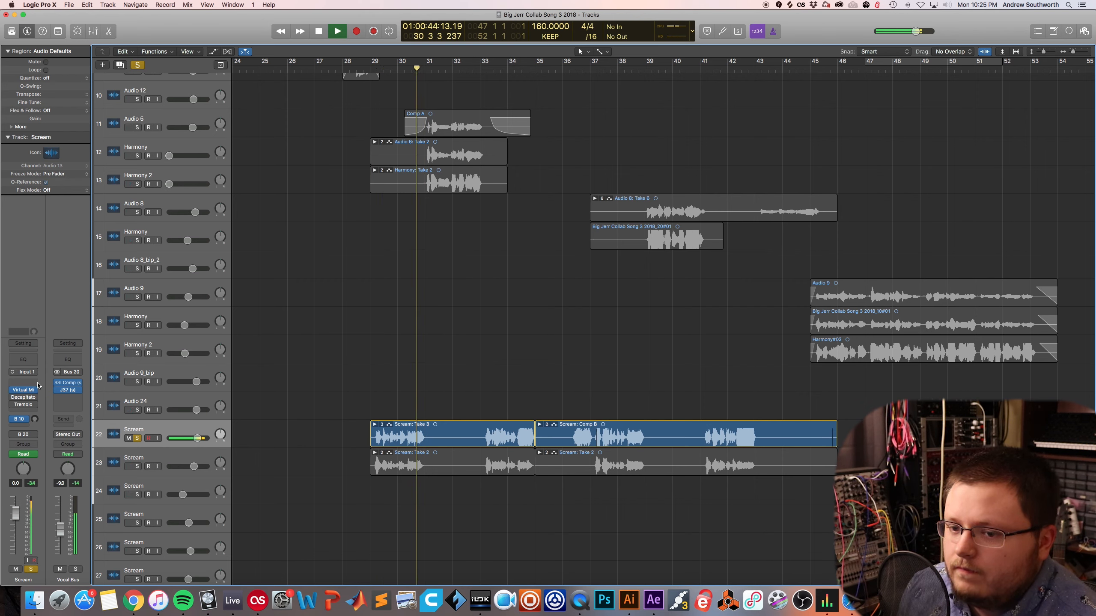
{"action": "key", "text": "space"}
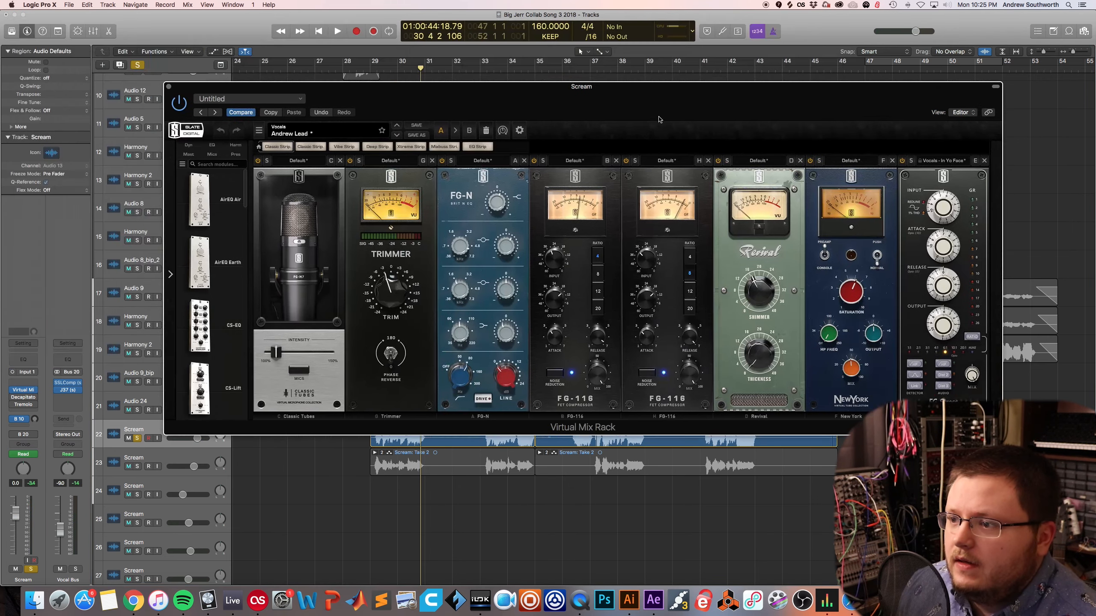
- View the microphone model list in the Classic Tubes module of Virtual Mix Rack, then close the list
{"action": "left_click_drag", "start_coordinate": [658, 119], "coordinate": [682, 166]}
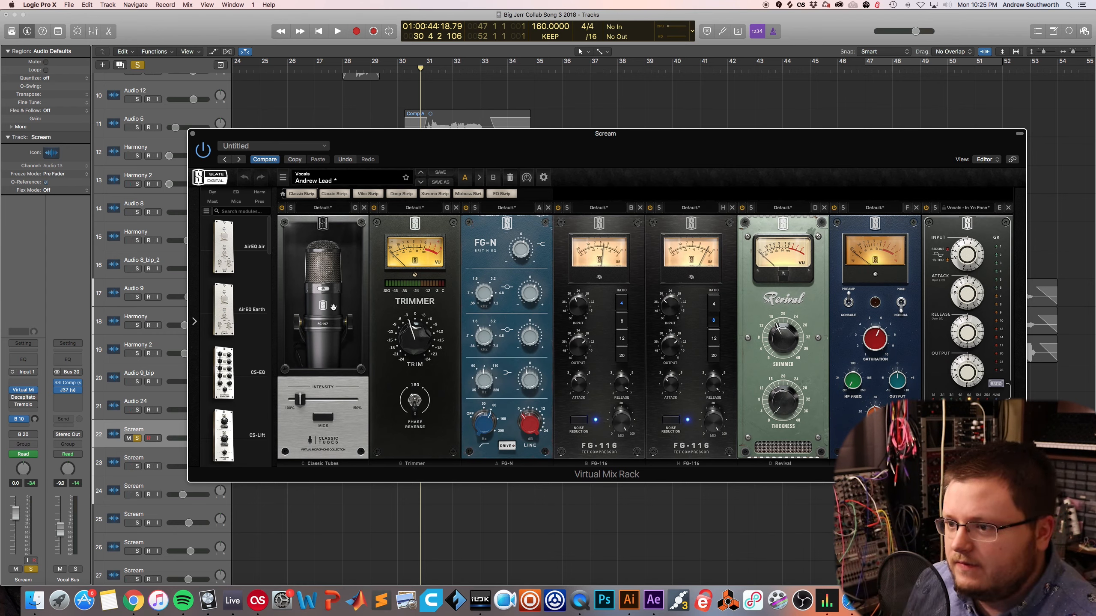
{"action": "left_click_drag", "start_coordinate": [449, 155], "coordinate": [464, 147]}
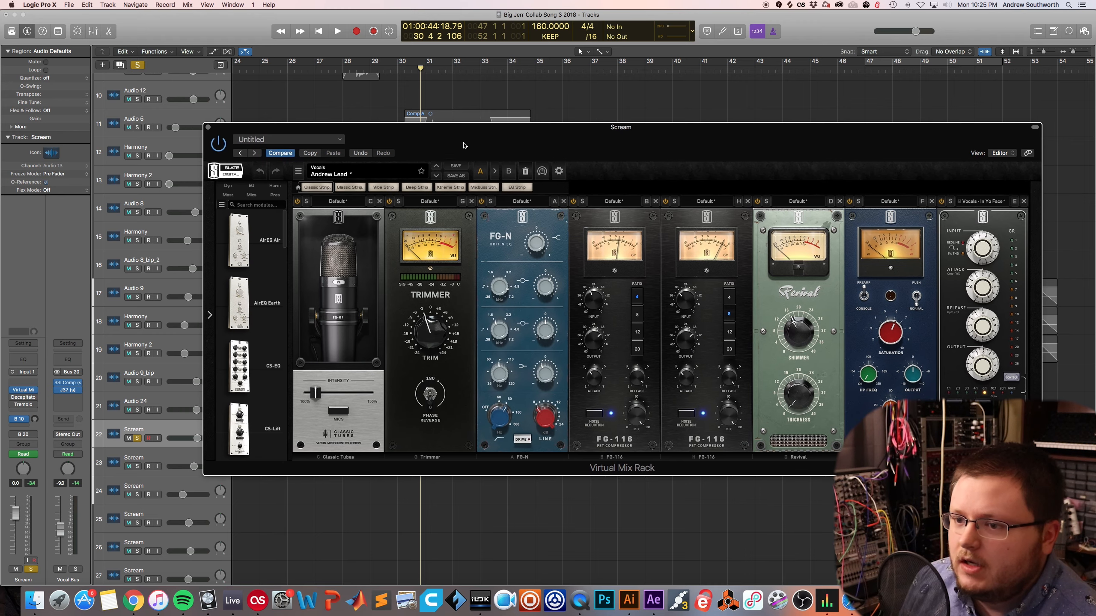
{"action": "left_click", "coordinate": [338, 411]}
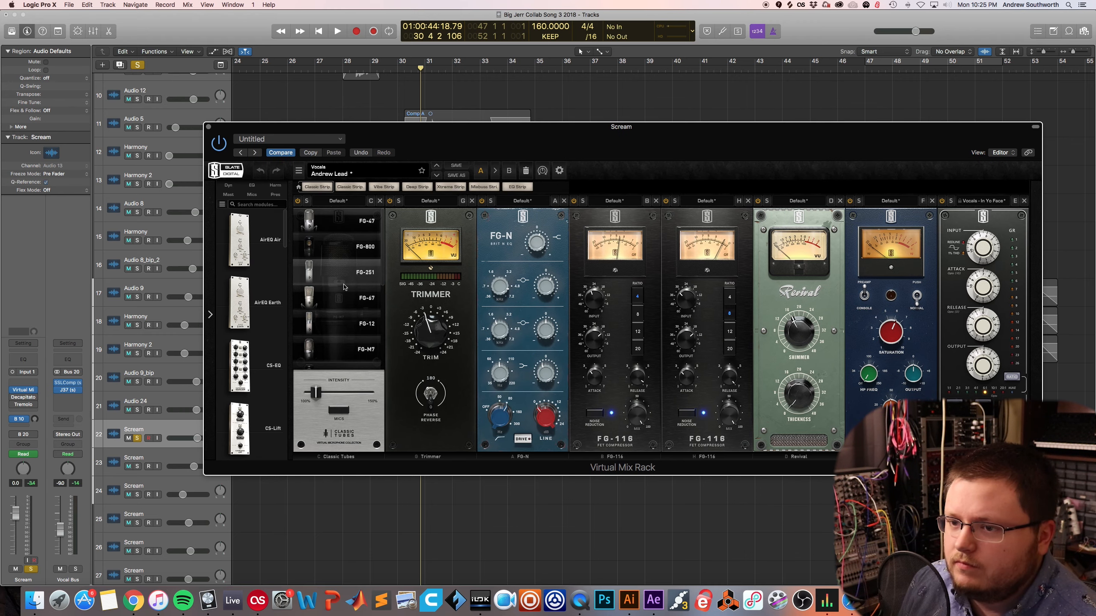
{"action": "left_click", "coordinate": [341, 412]}
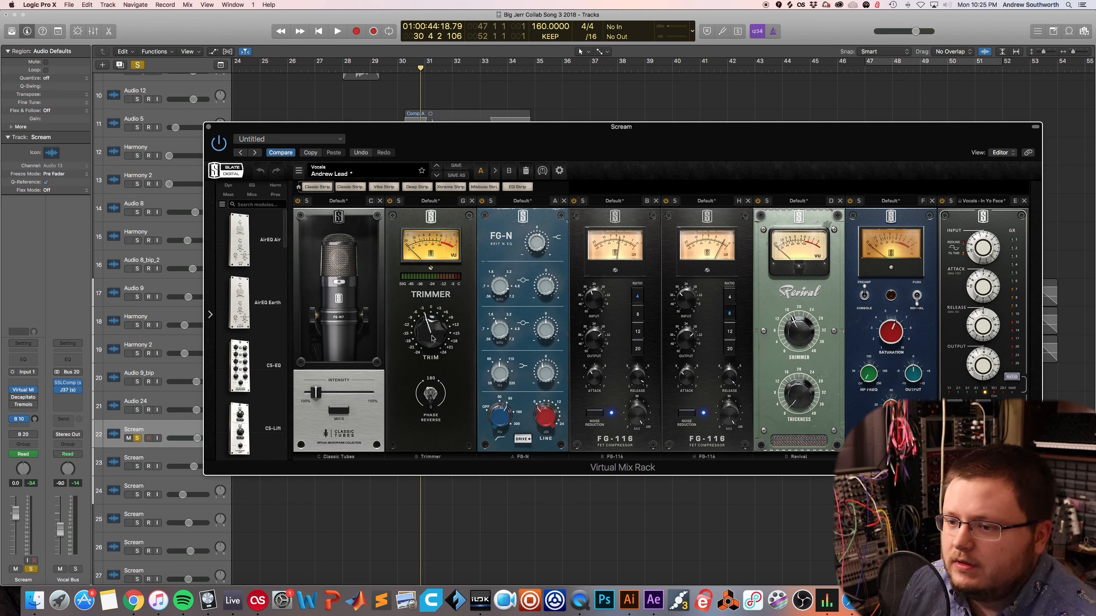
{"action": "left_click_drag", "start_coordinate": [429, 145], "coordinate": [495, 166]}
{"action": "left_click", "coordinate": [466, 428]}
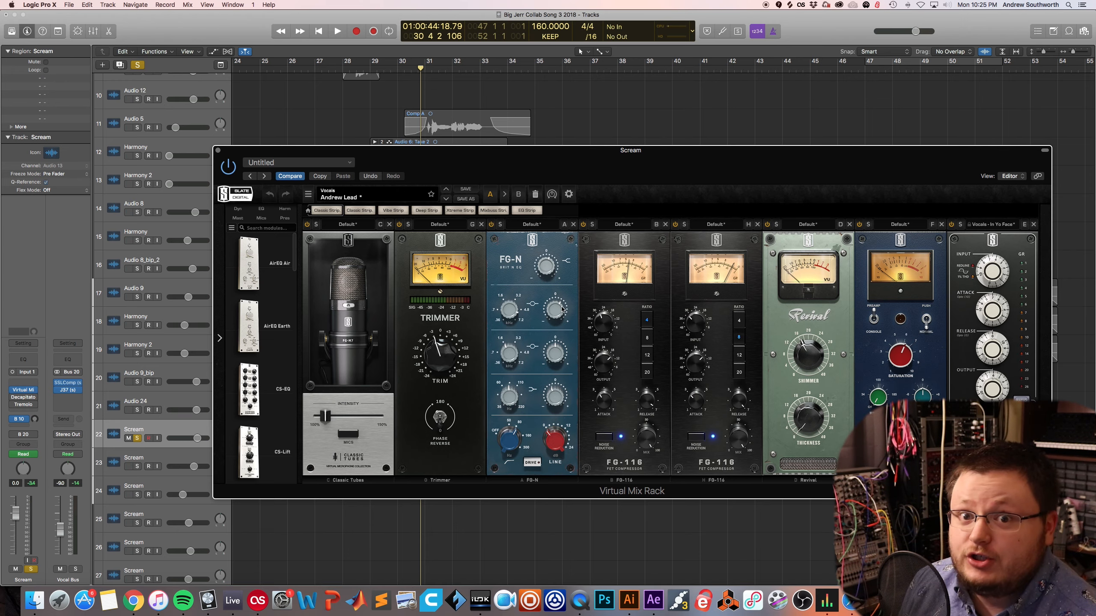
- Play the soloed scream repeatedly from bar 29 while watching the Virtual Mix Rack modules and meters
{"action": "left_click_drag", "start_coordinate": [495, 165], "coordinate": [728, 139]}
{"action": "left_click", "coordinate": [364, 68]}
{"action": "key", "text": "space"}
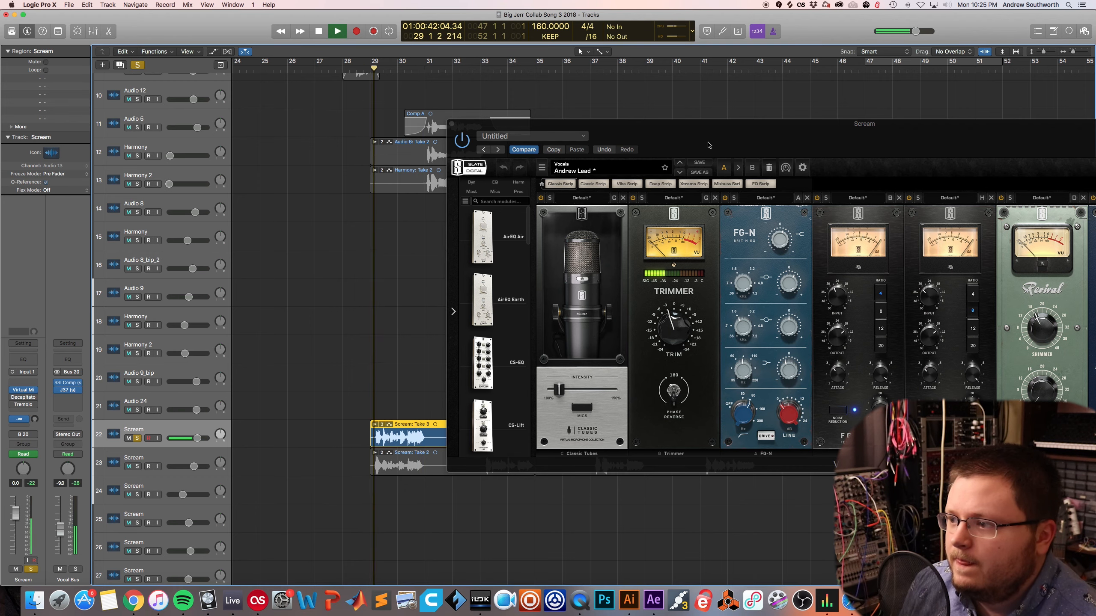
{"action": "left_click_drag", "start_coordinate": [732, 142], "coordinate": [532, 130]}
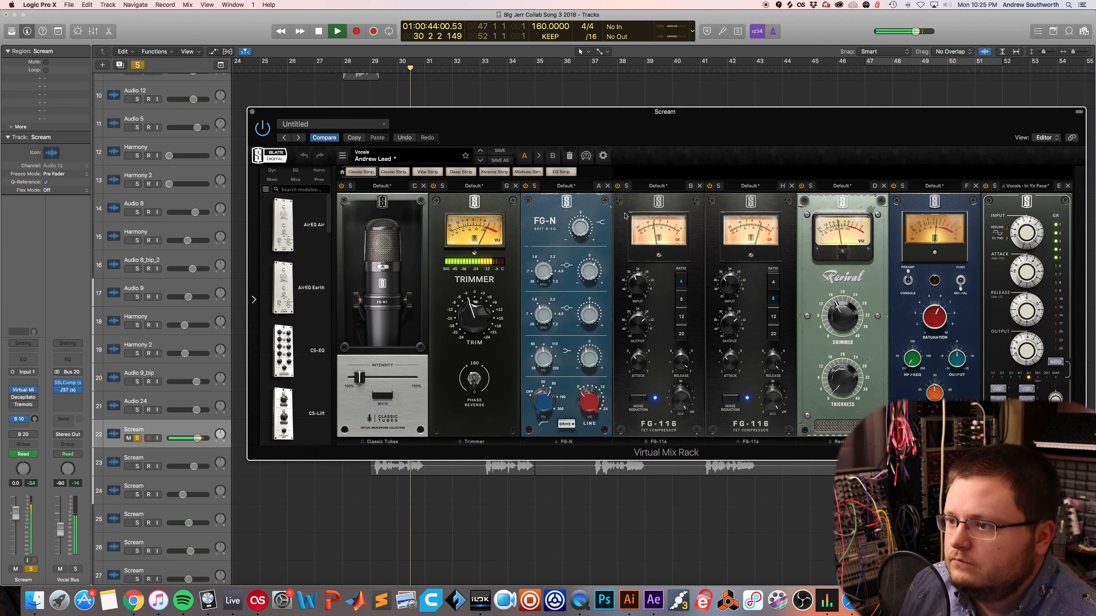
{"action": "key", "text": "space"}
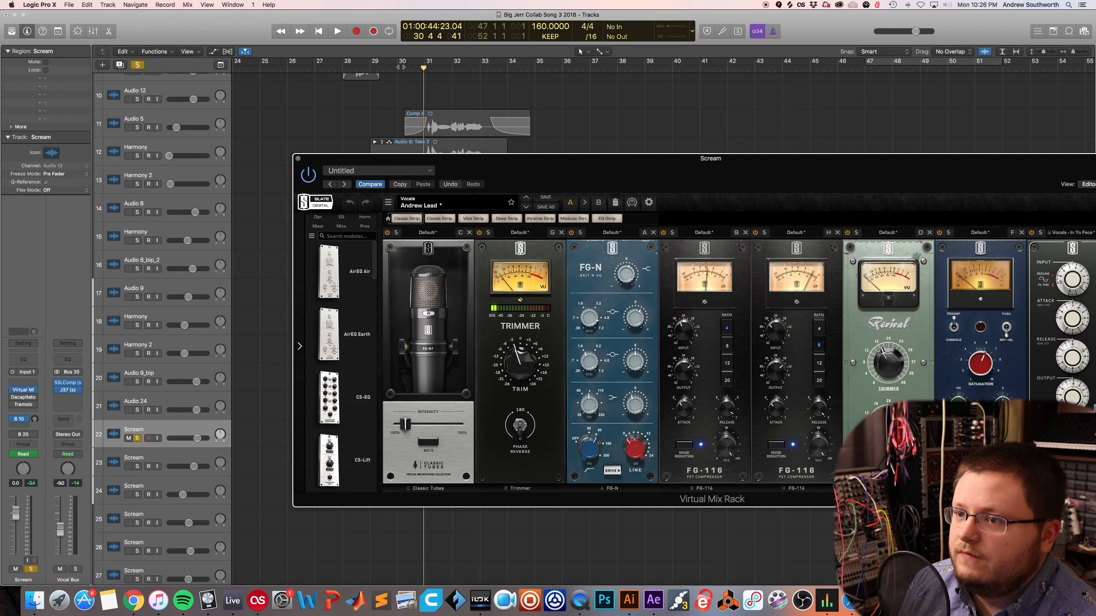
{"action": "key", "text": "space"}
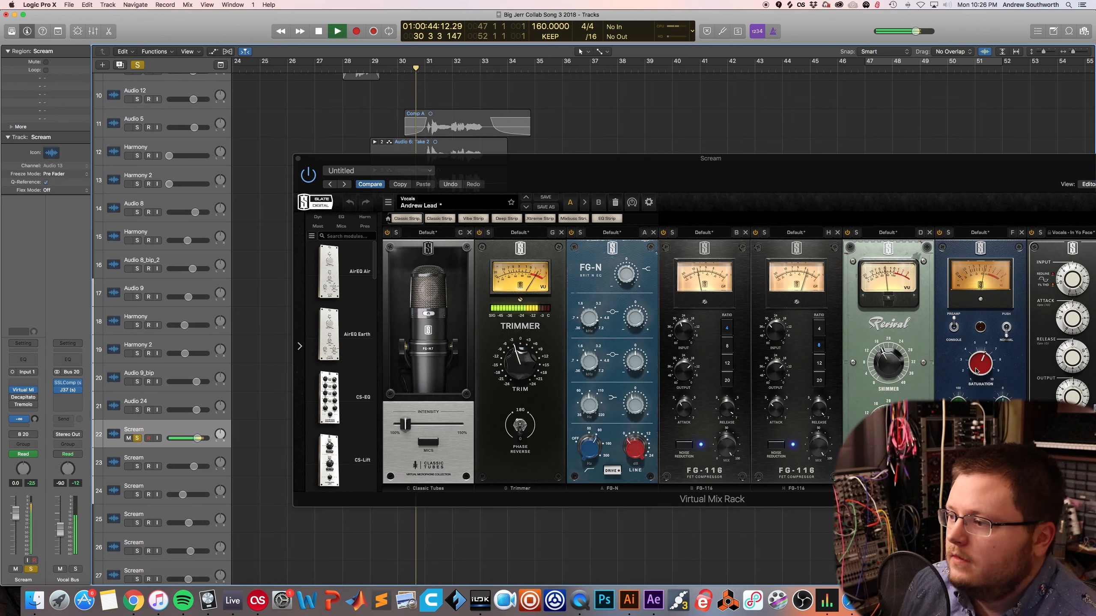
{"action": "key", "text": "space"}
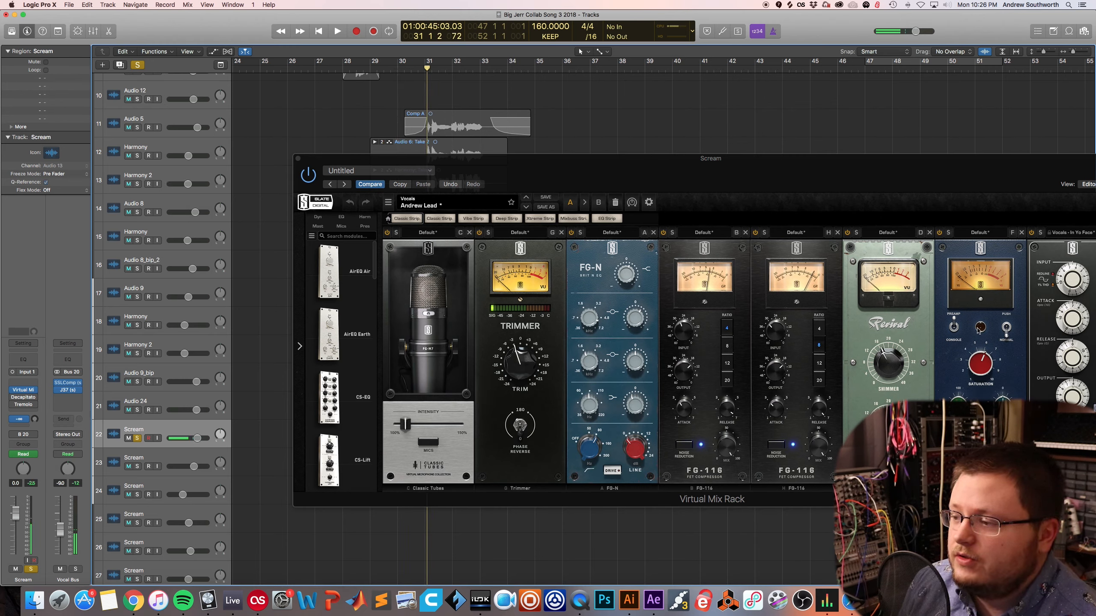
- Bring the rack's last compressor, set to Vocals - In Yo Face, into view and replay the scream from bar 29
{"action": "left_click_drag", "start_coordinate": [929, 204], "coordinate": [848, 194]}
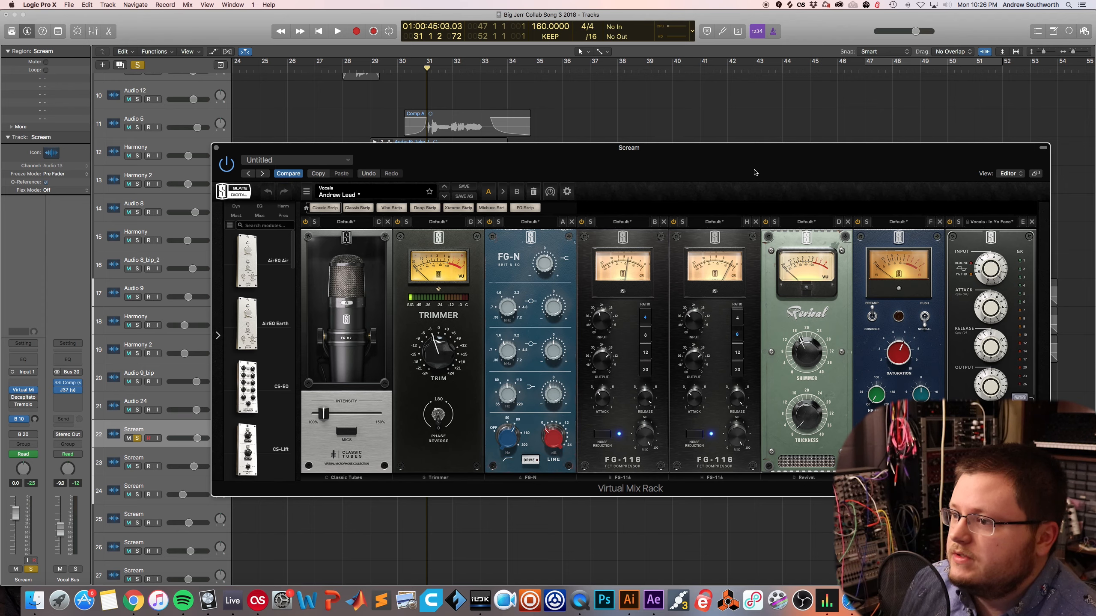
{"action": "left_click_drag", "start_coordinate": [756, 172], "coordinate": [826, 192]}
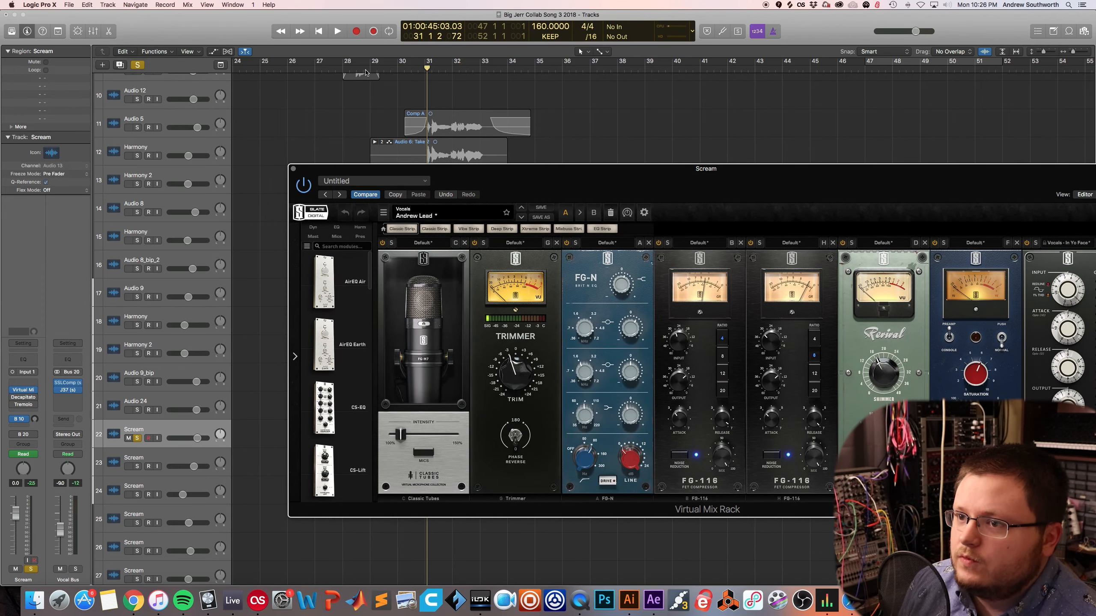
{"action": "left_click", "coordinate": [369, 70]}
{"action": "left_click_drag", "start_coordinate": [730, 182], "coordinate": [623, 179]}
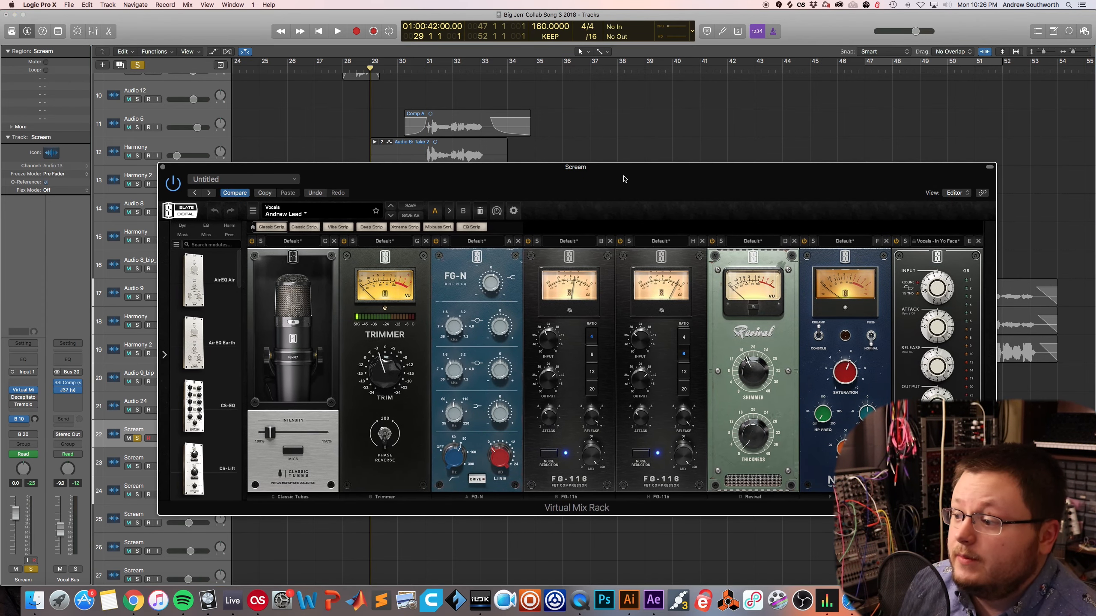
{"action": "key", "text": "space"}
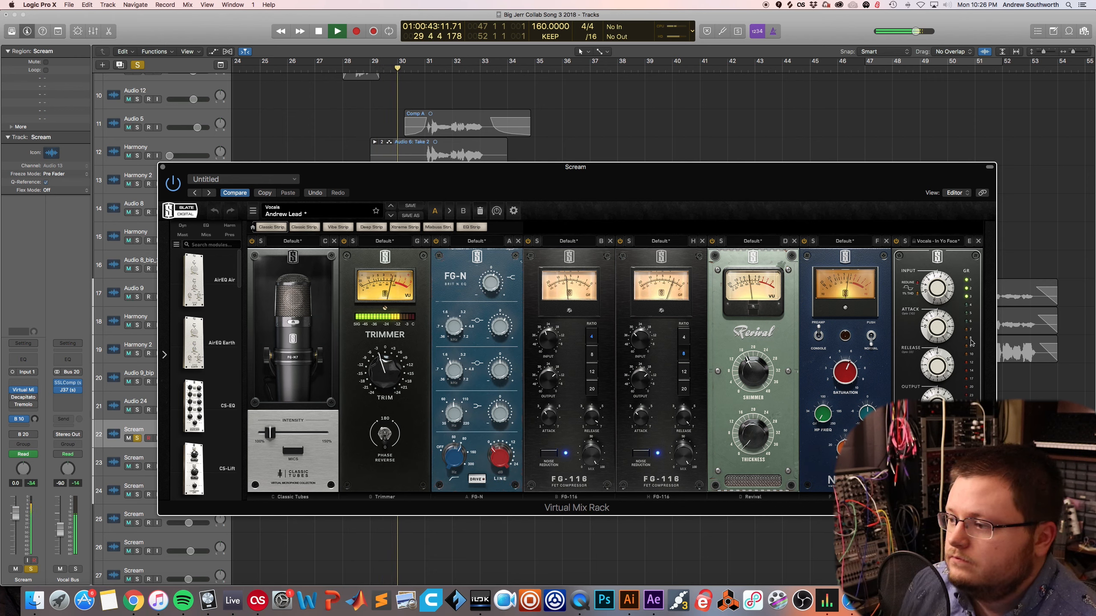
- Stop playback, close Virtual Mix Rack, and set a cycle range from bar 29 to bar 31
{"action": "key", "text": "space"}
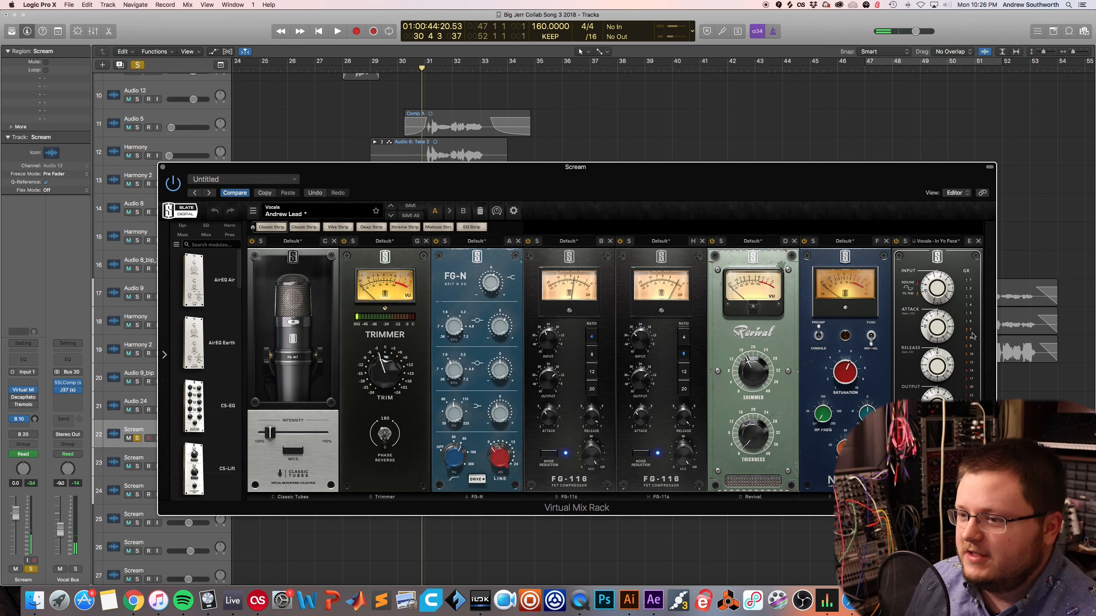
{"action": "left_click", "coordinate": [22, 391]}
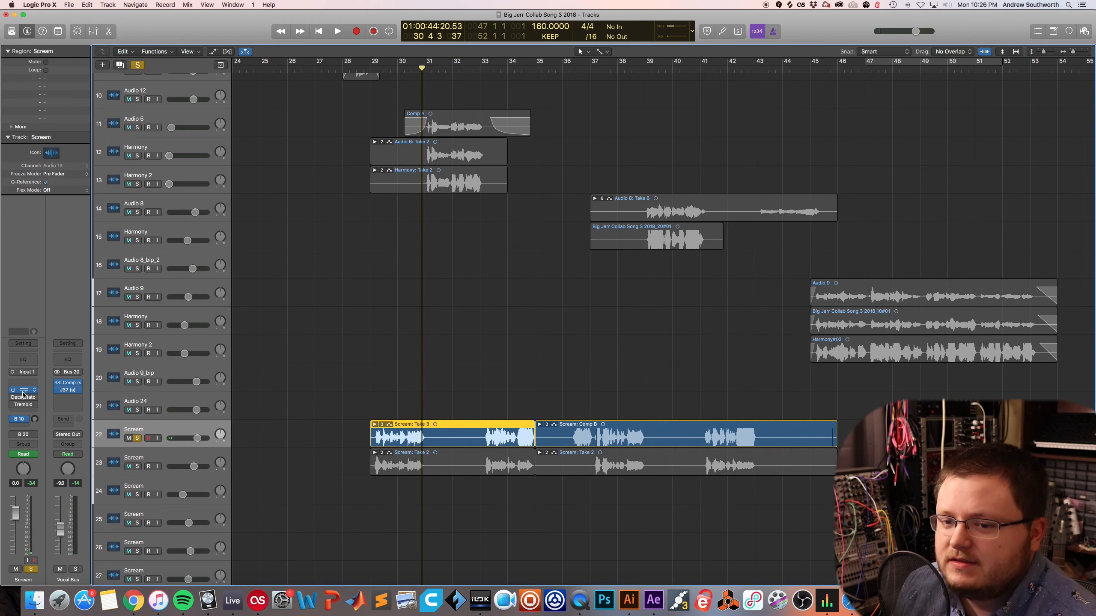
{"action": "left_click_drag", "start_coordinate": [376, 67], "coordinate": [424, 68]}
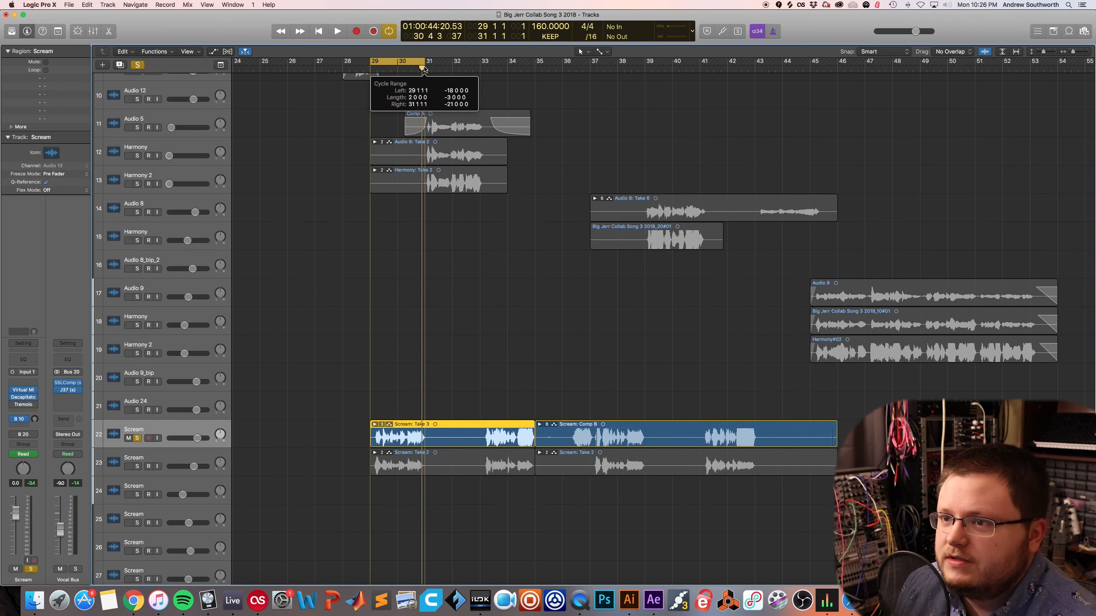
- Open Decapitator on Scream track 22 and play the cycled scream with the plug-in bypassed and enabled to compare
{"action": "left_click", "coordinate": [33, 400]}
{"action": "left_click_drag", "start_coordinate": [252, 51], "coordinate": [772, 162]}
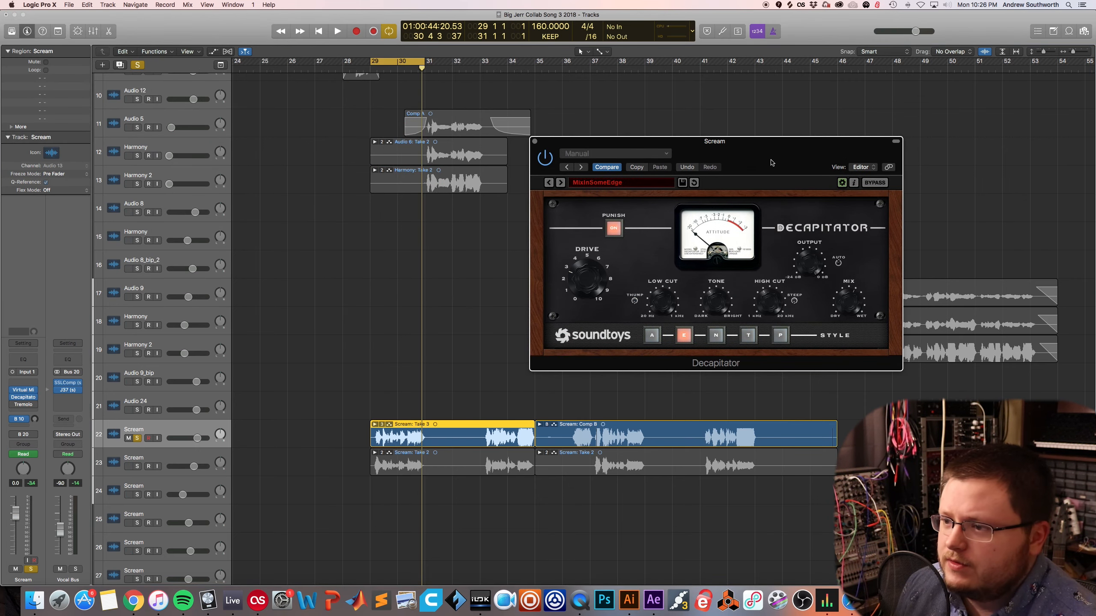
{"action": "left_click", "coordinate": [544, 157]}
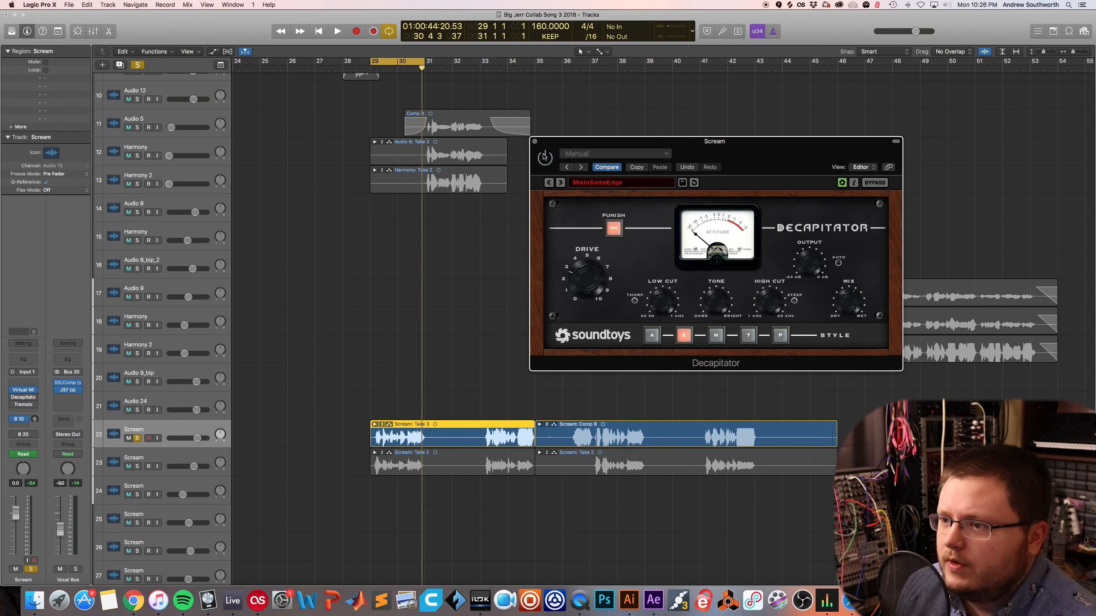
{"action": "key", "text": "space"}
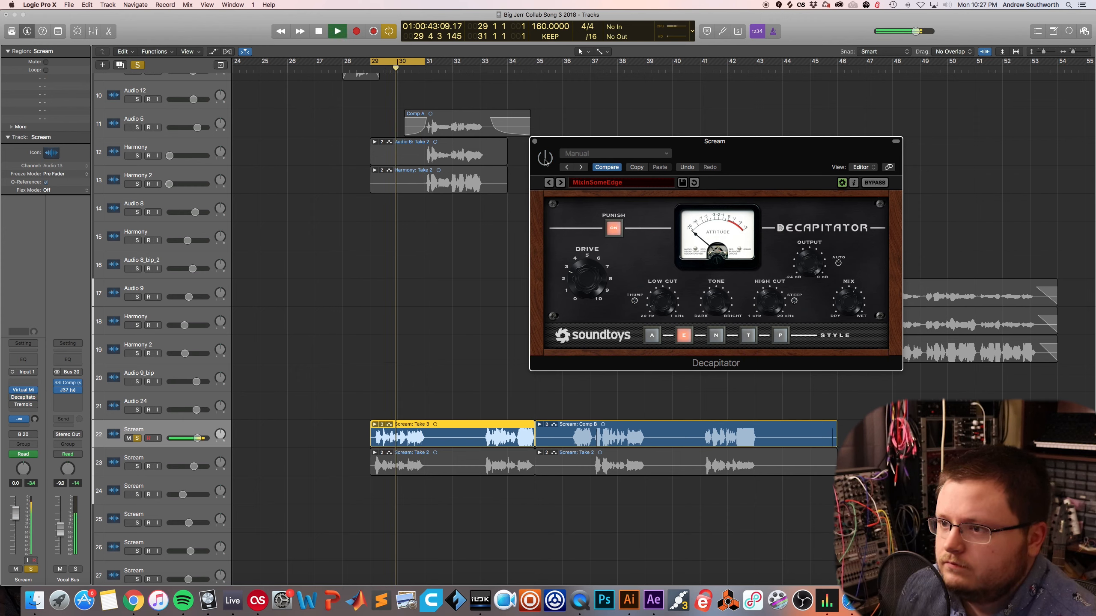
{"action": "left_click", "coordinate": [546, 160]}
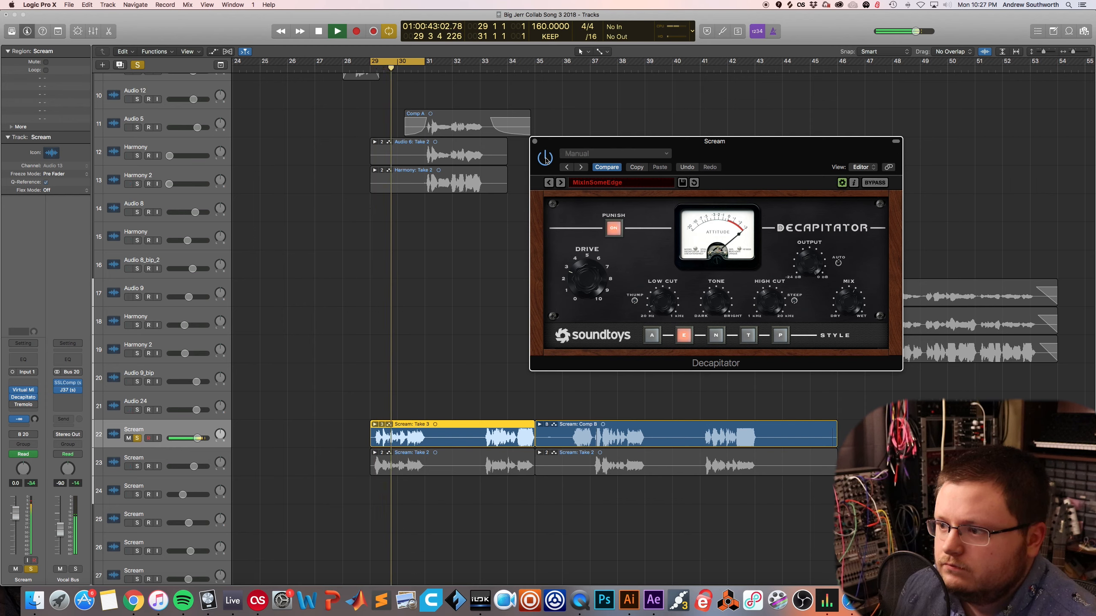
{"action": "key", "text": "space"}
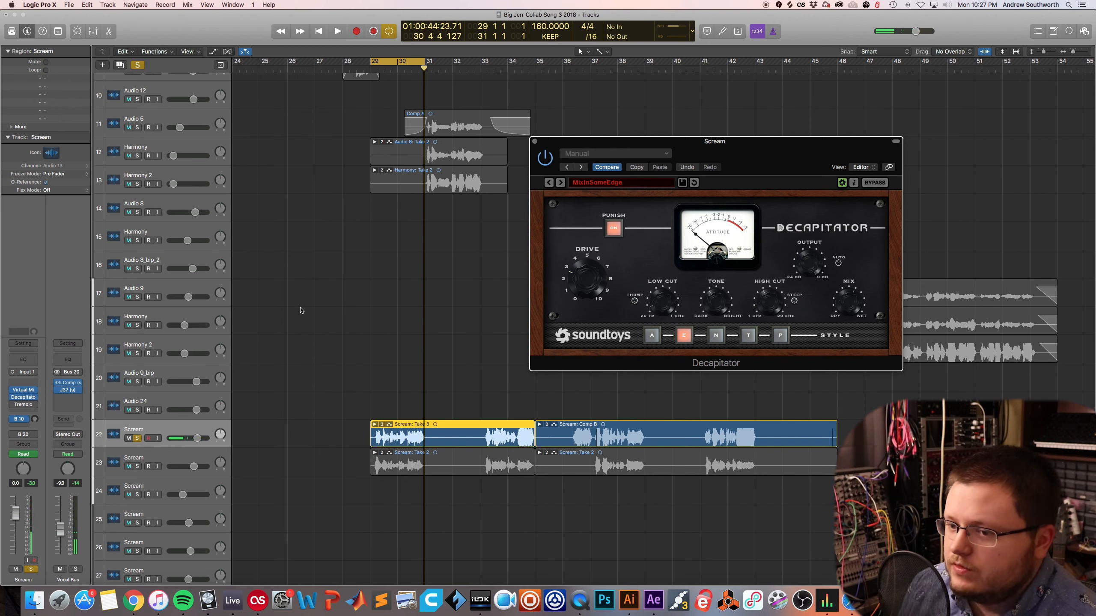
- Open the Tremolo plug-in on Scream track 22 to view its settings, then close it
{"action": "mouse_move", "coordinate": [13, 406]}
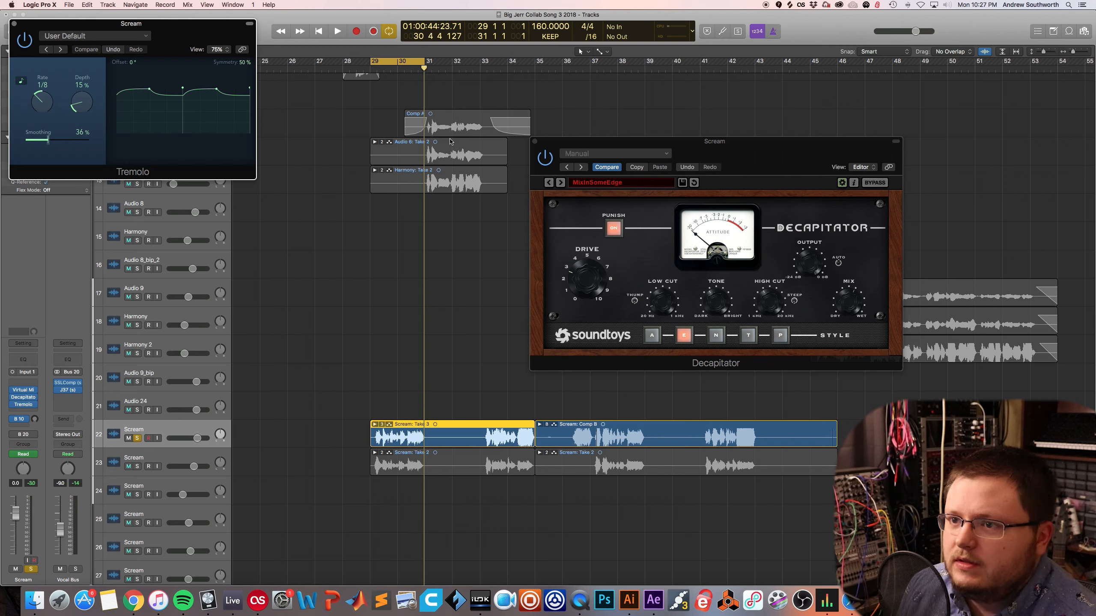
{"action": "left_click_drag", "start_coordinate": [376, 70], "coordinate": [409, 101]}
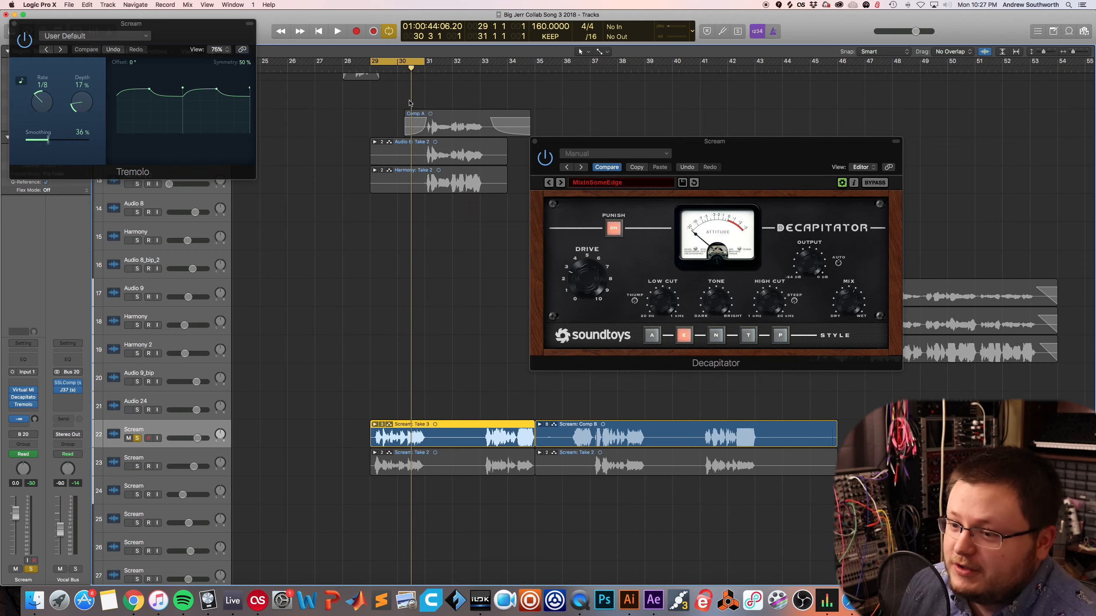
{"action": "left_click_drag", "start_coordinate": [178, 33], "coordinate": [279, 103]}
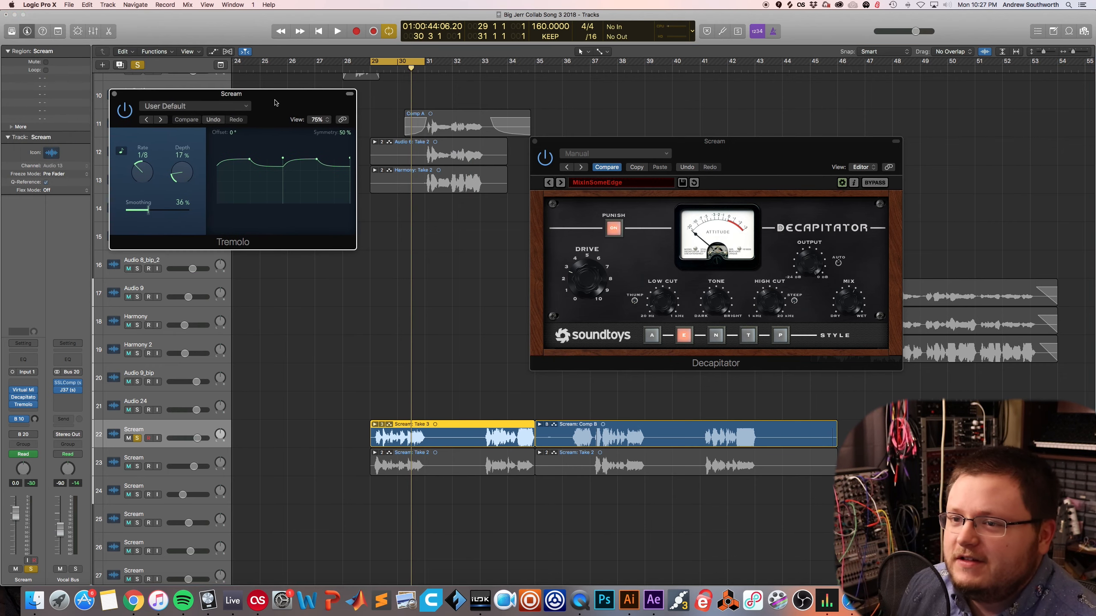
{"action": "left_click", "coordinate": [114, 95]}
- Show track automation, expand the lanes of Scream track 22, and switch its Send 1 delay lane to Tremolo: Depth
{"action": "left_click", "coordinate": [213, 51]}
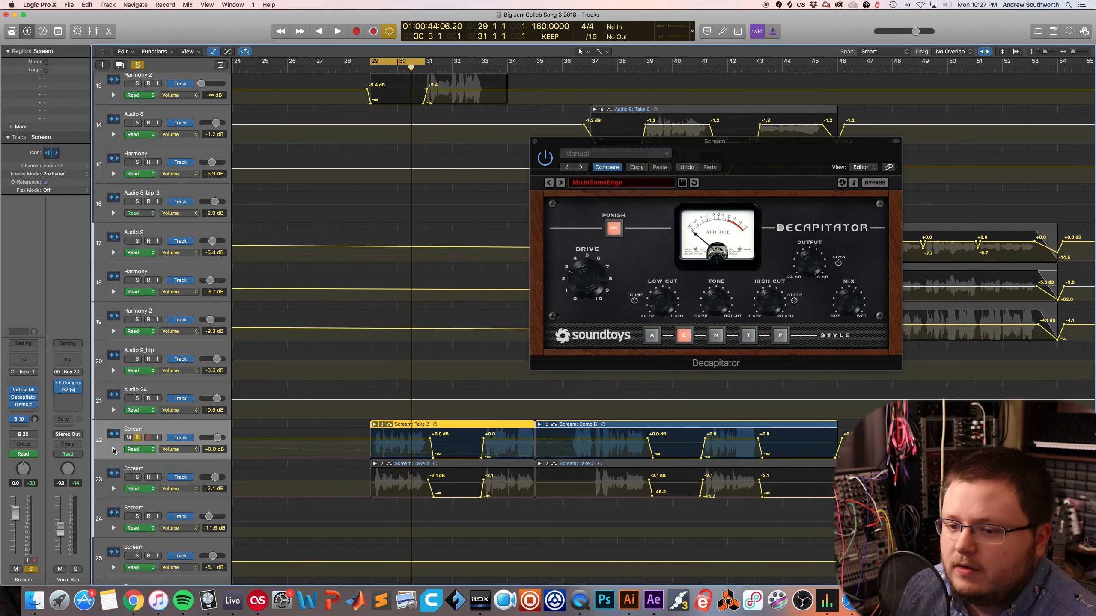
{"action": "left_click", "coordinate": [114, 450]}
{"action": "left_click", "coordinate": [113, 485]}
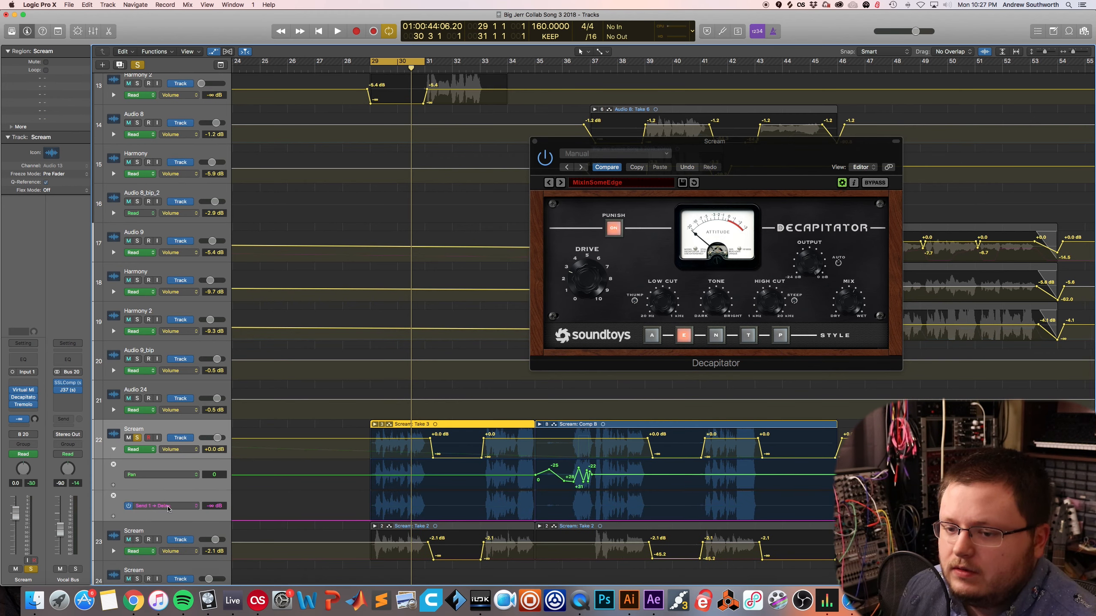
{"action": "left_click", "coordinate": [169, 509]}
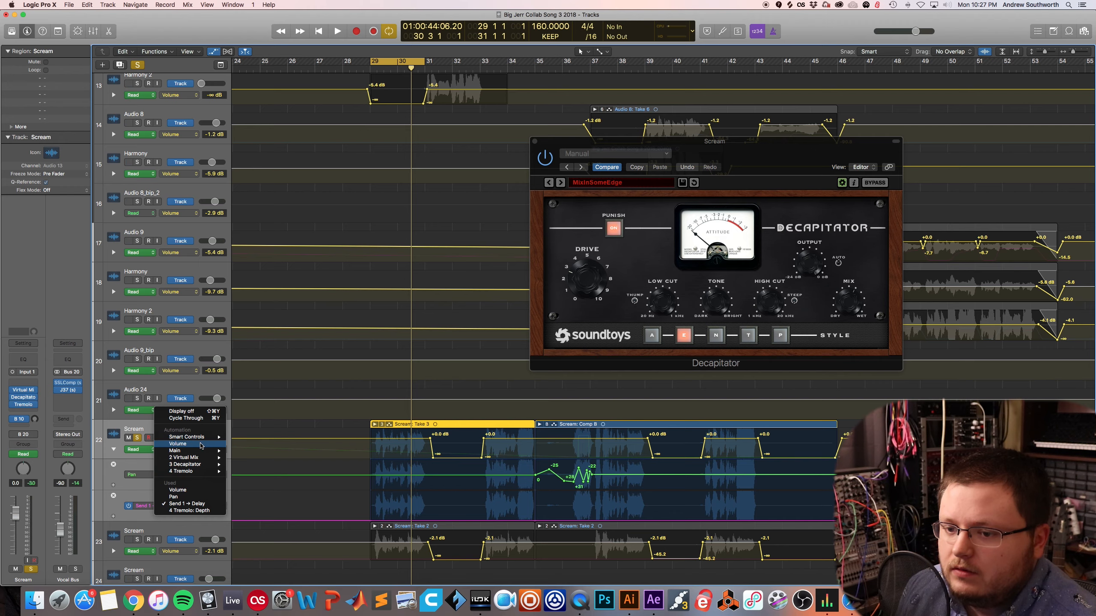
{"action": "left_click", "coordinate": [253, 474]}
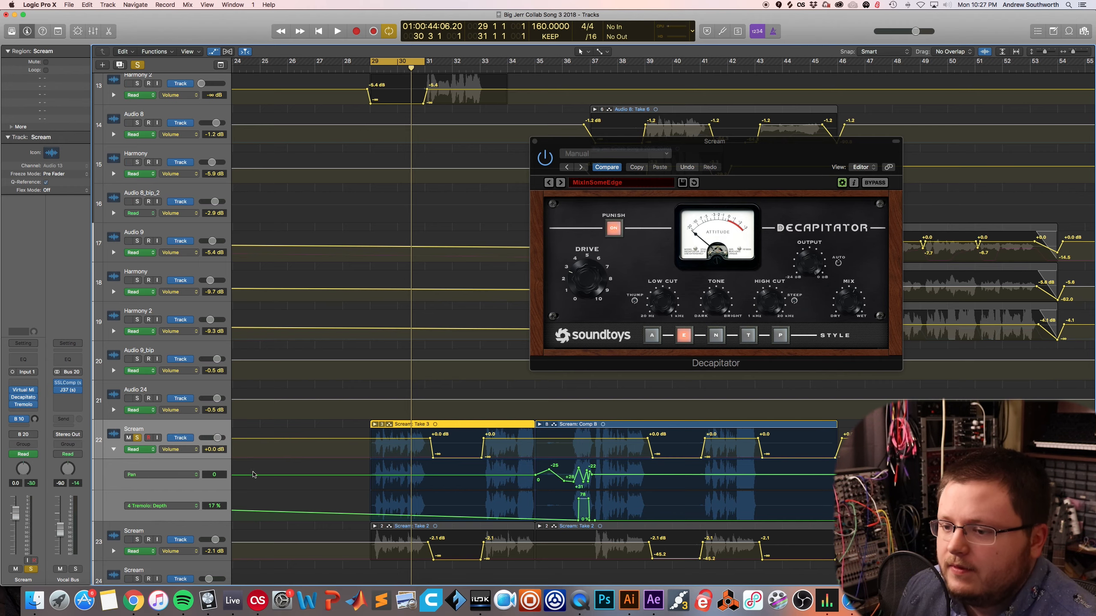
- Lower the Tremolo Depth automation on Scream track 22 to 0 % with a point near bar 26
{"action": "scroll", "coordinate": [374, 436], "scroll_direction": "down", "scroll_amount": 5}
{"action": "scroll", "coordinate": [359, 431], "scroll_direction": "left", "scroll_amount": 3}
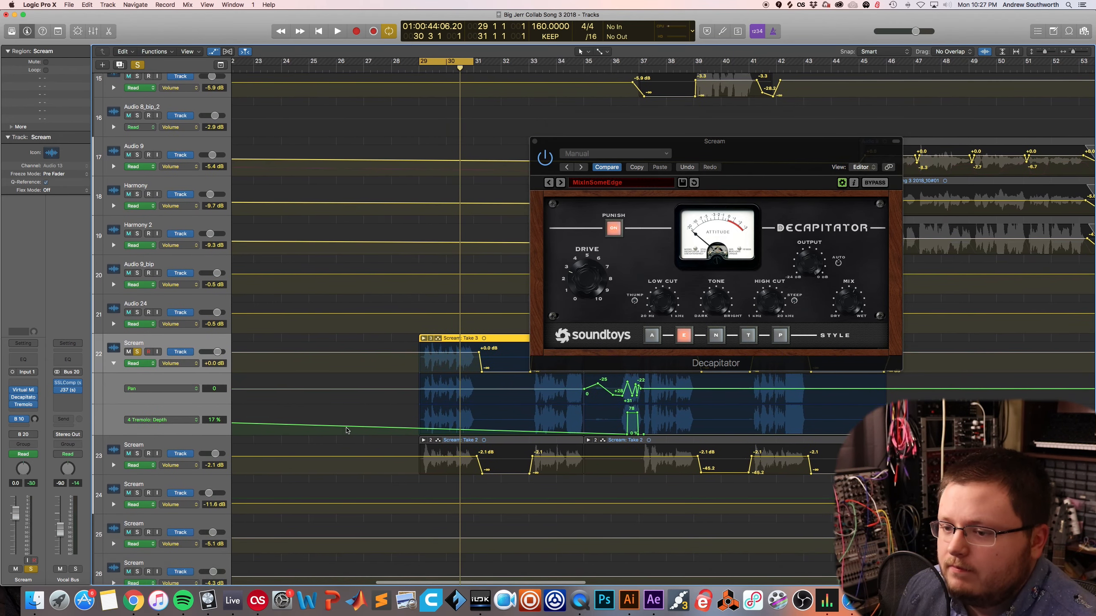
{"action": "left_click_drag", "start_coordinate": [347, 431], "coordinate": [346, 435]}
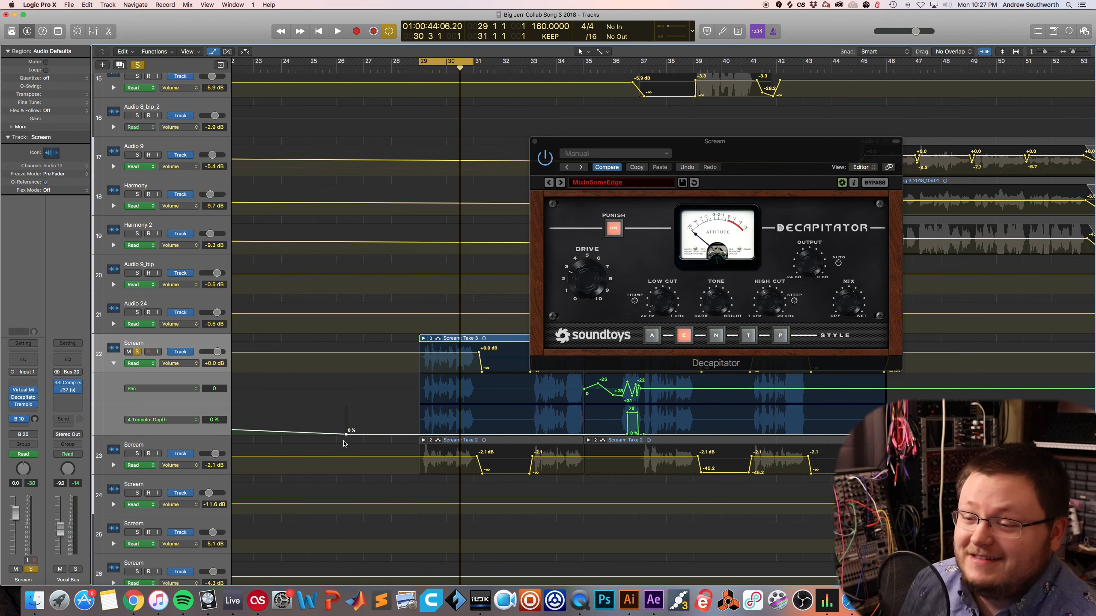
- Examine the Pan and Tremolo Depth automation on Scream track 22 around bars 35 to 37, then hide automation
{"action": "scroll", "coordinate": [388, 430], "scroll_direction": "right", "scroll_amount": 5}
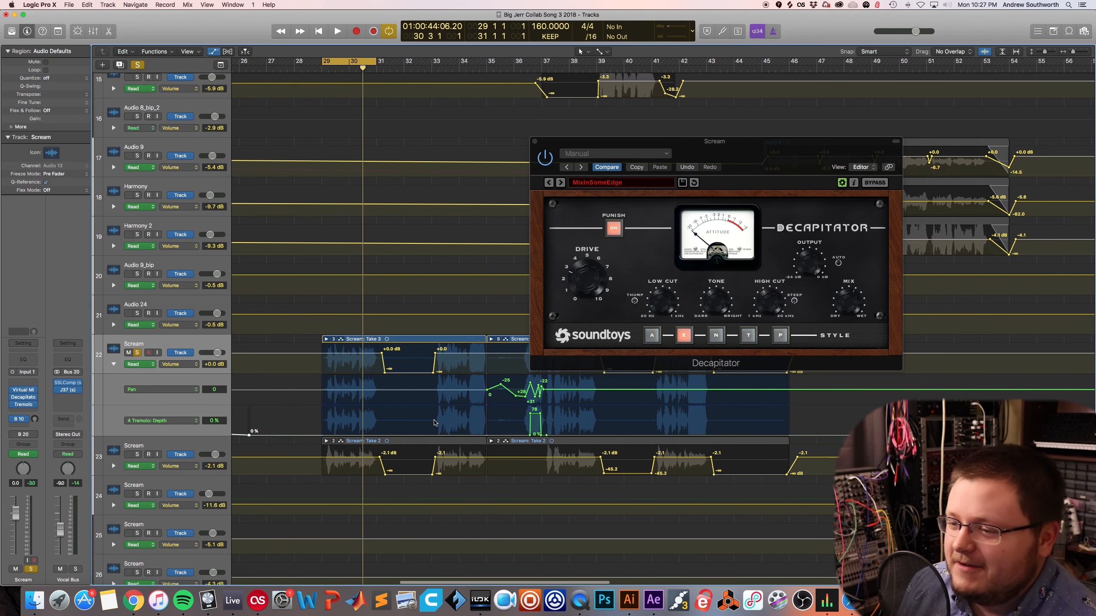
{"action": "scroll", "coordinate": [435, 422], "scroll_direction": "right", "scroll_amount": 2}
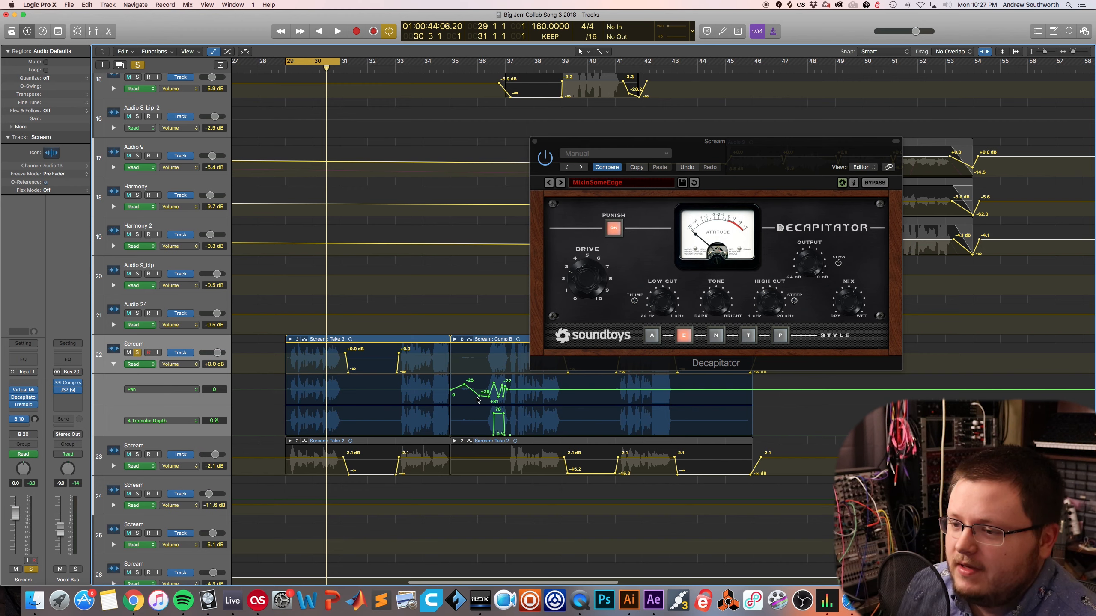
{"action": "scroll", "coordinate": [480, 399], "scroll_direction": "right", "scroll_amount": 1}
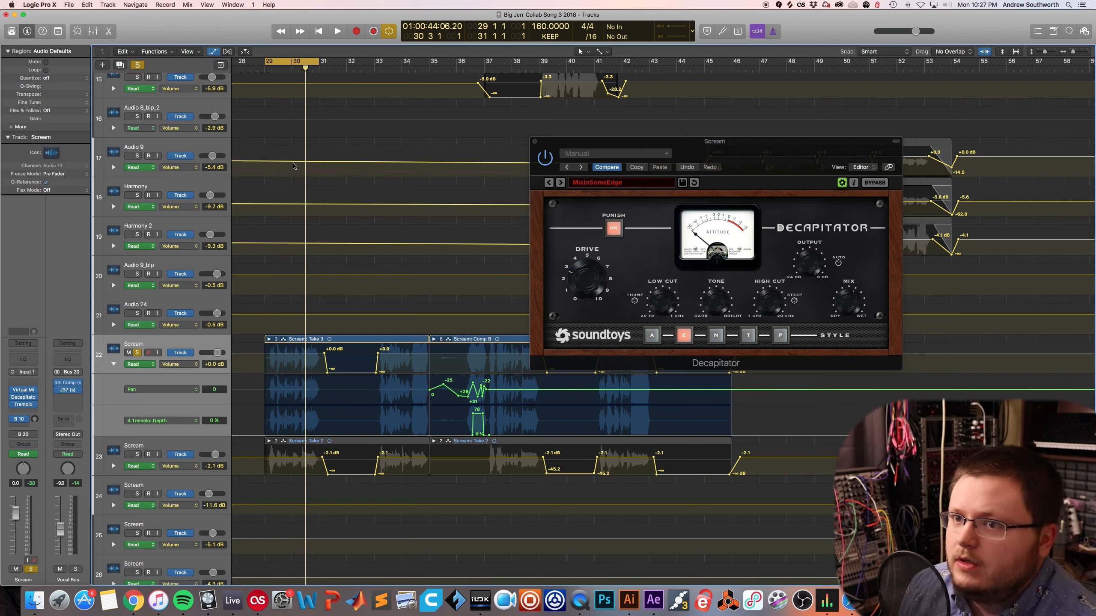
{"action": "left_click", "coordinate": [213, 51]}
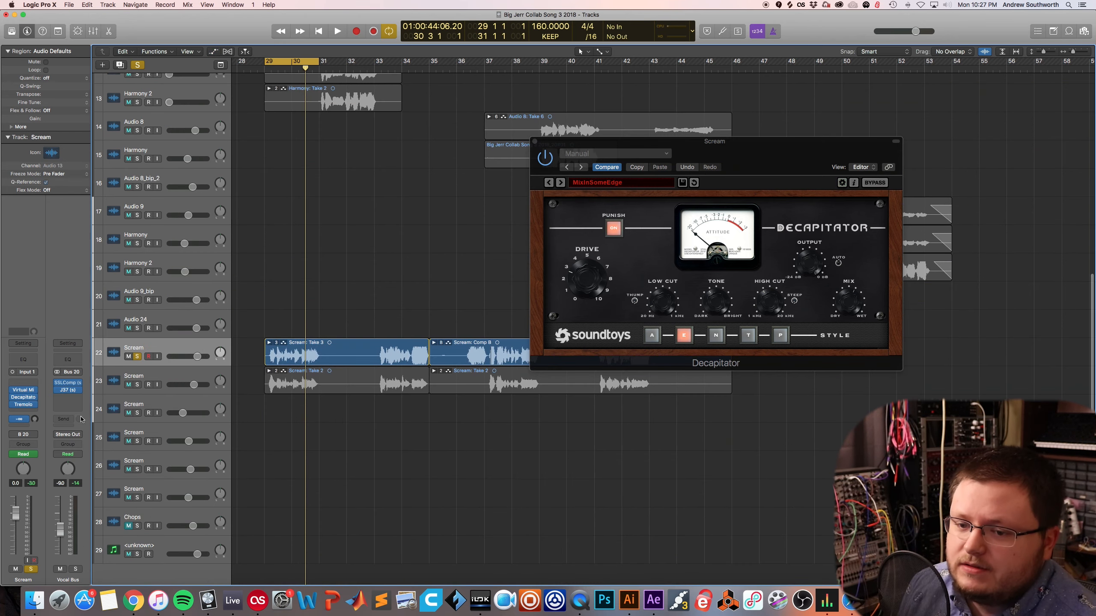
- Play the cycled scream on track 22, then switch the solo to Scream track 23
{"action": "key", "text": "space"}
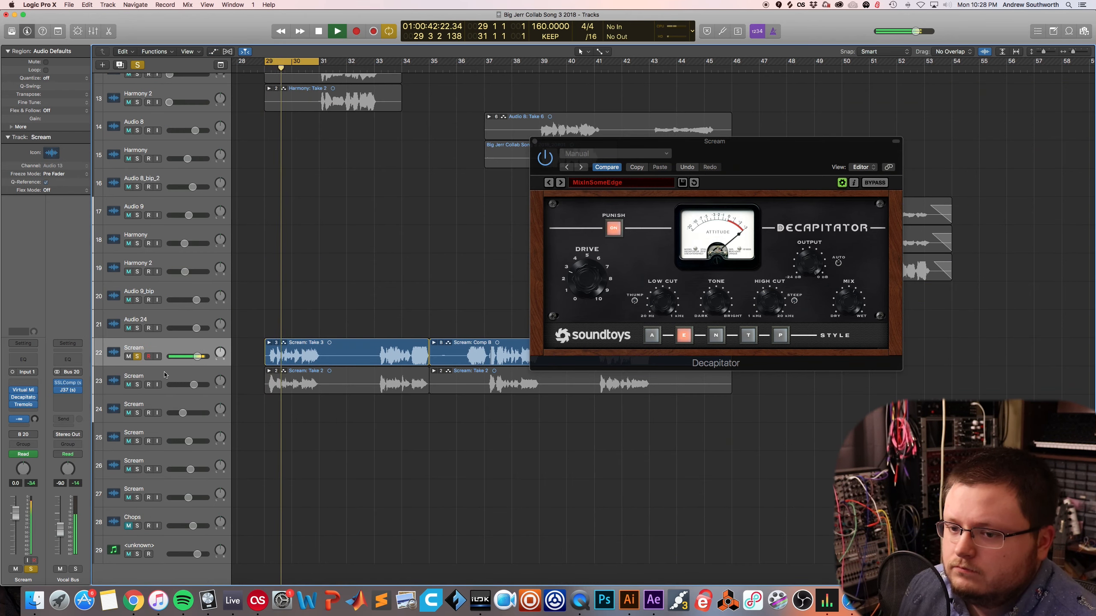
{"action": "key", "text": "space"}
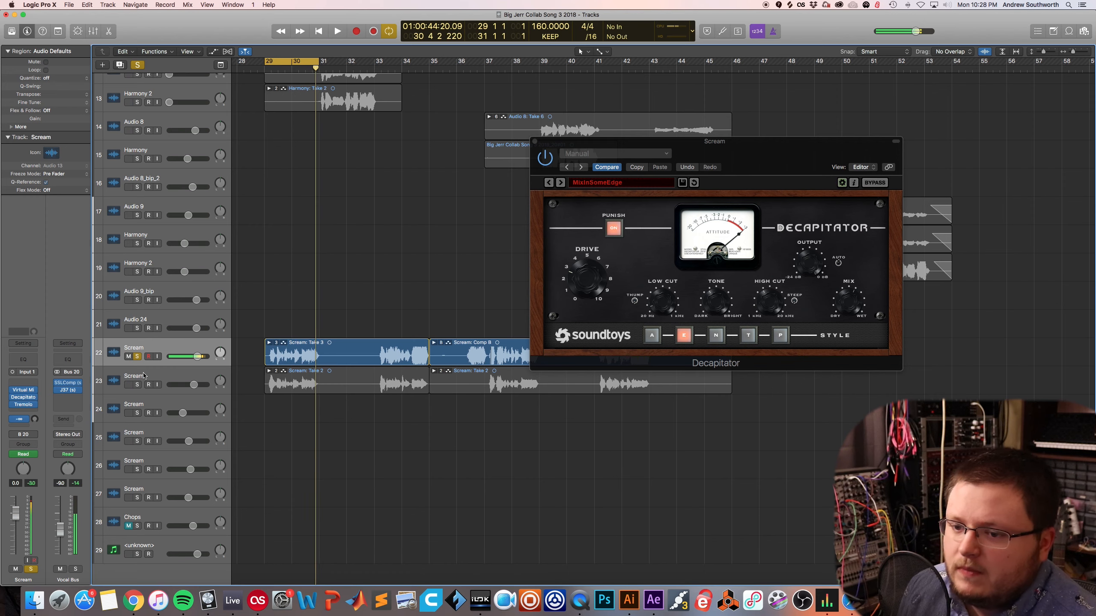
{"action": "left_click", "coordinate": [139, 380]}
{"action": "left_click", "coordinate": [137, 385]}
{"action": "left_click", "coordinate": [137, 356]}
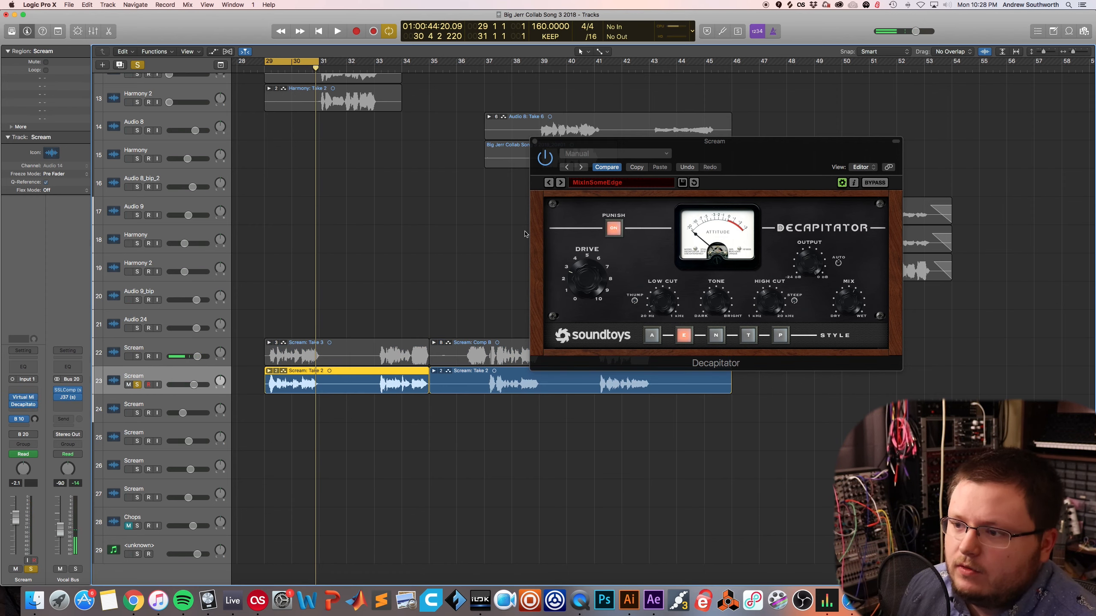
- Close Decapitator, view the Virtual Mix Rack on Scream track 23, and close it again
{"action": "left_click", "coordinate": [536, 142]}
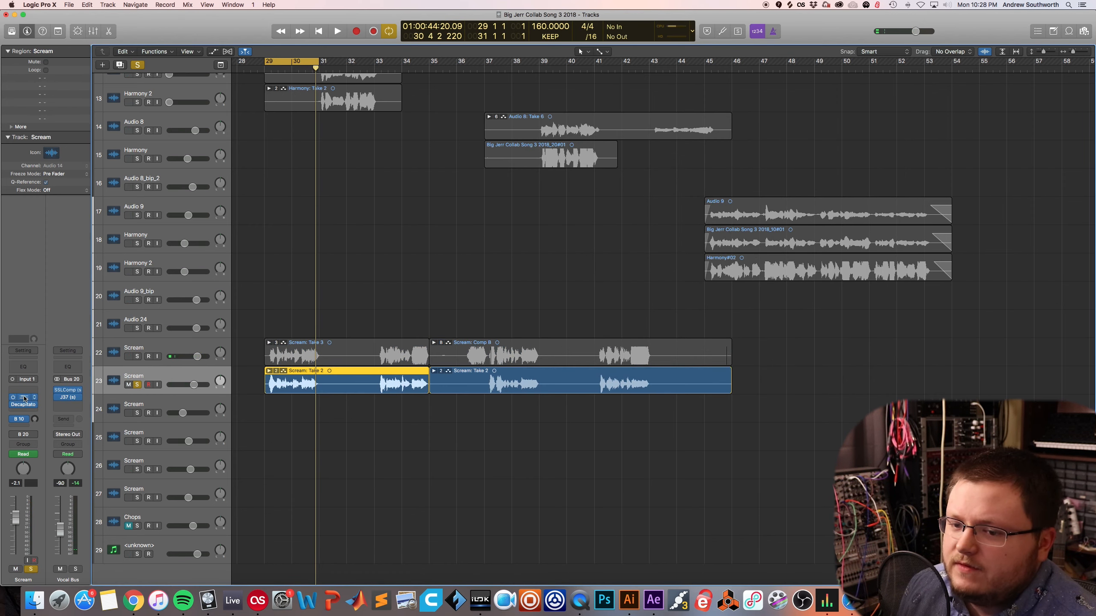
{"action": "left_click", "coordinate": [31, 396]}
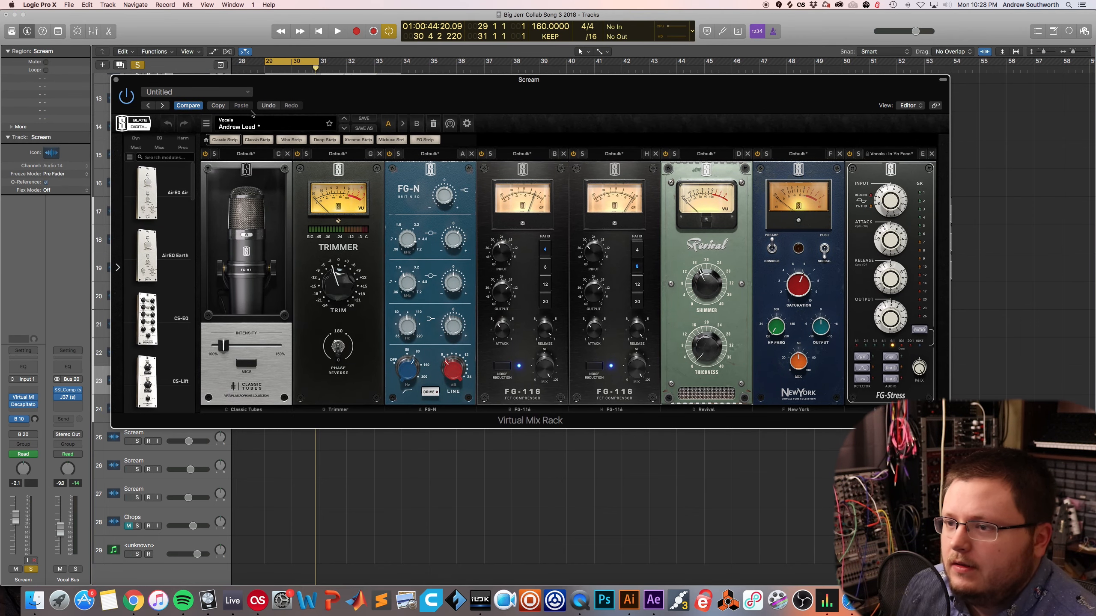
{"action": "left_click", "coordinate": [116, 80]}
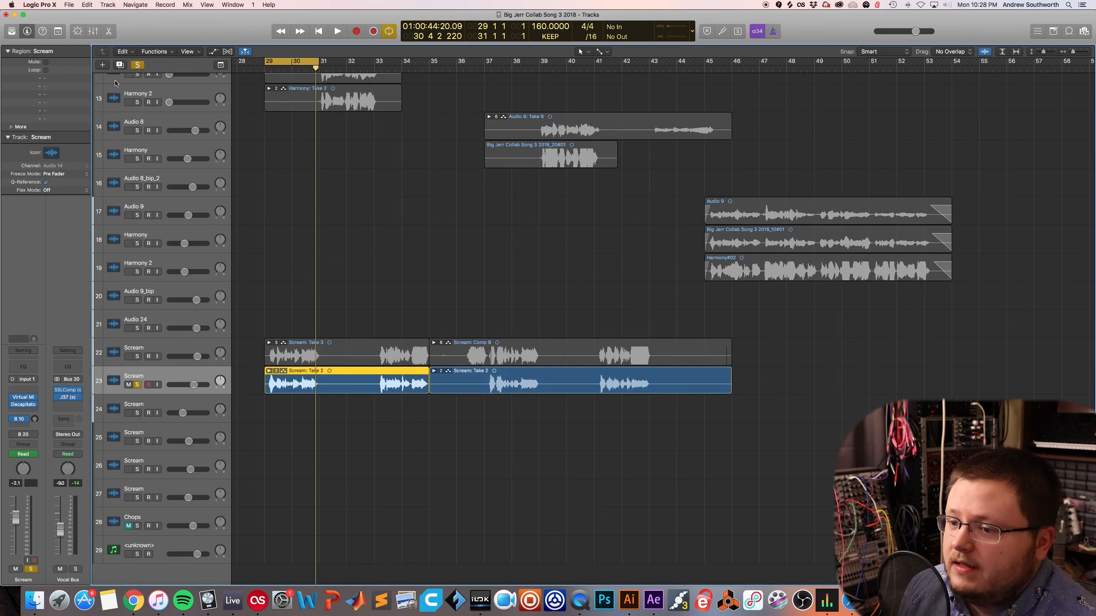
- Open Decapitator on Scream tracks 23 and 22 together to compare their settings, then close both windows
{"action": "left_click", "coordinate": [312, 281]}
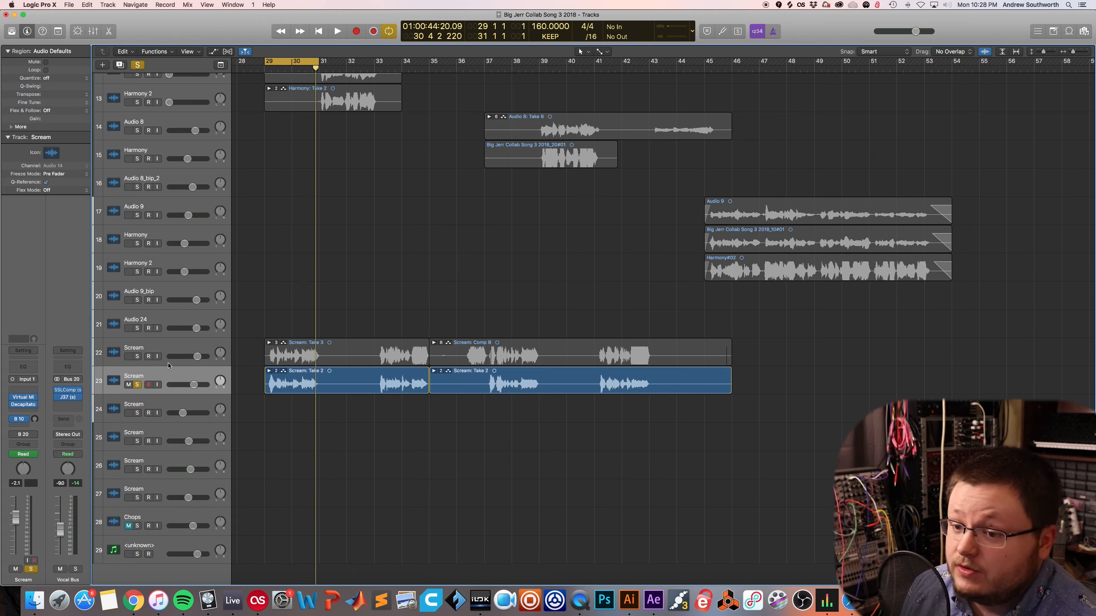
{"action": "left_click", "coordinate": [158, 372]}
{"action": "left_click", "coordinate": [26, 404]}
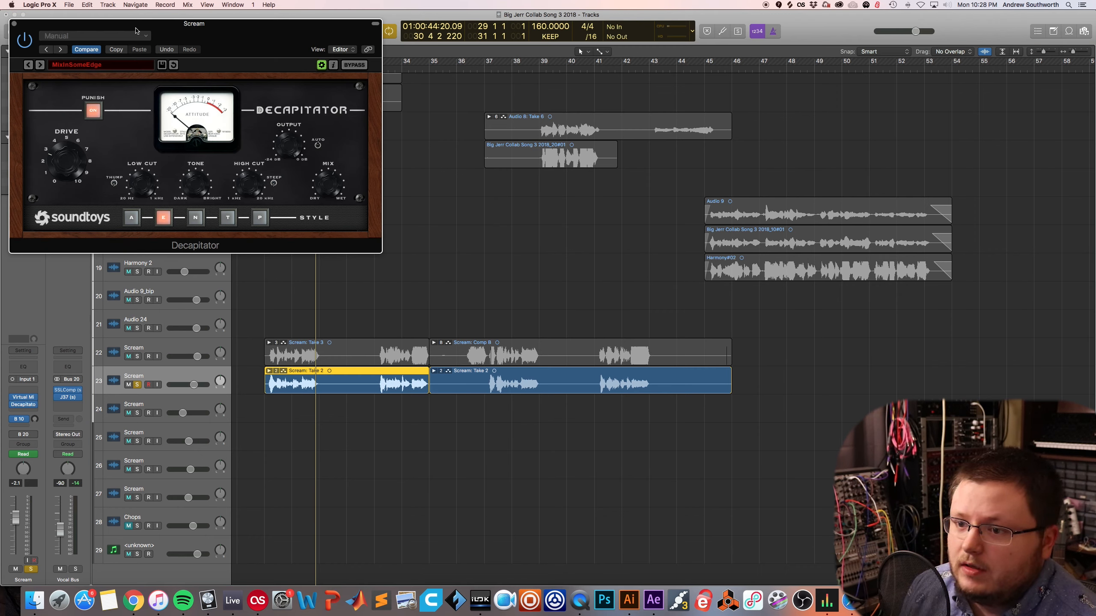
{"action": "left_click_drag", "start_coordinate": [128, 24], "coordinate": [169, 27]}
{"action": "left_click", "coordinate": [153, 353]}
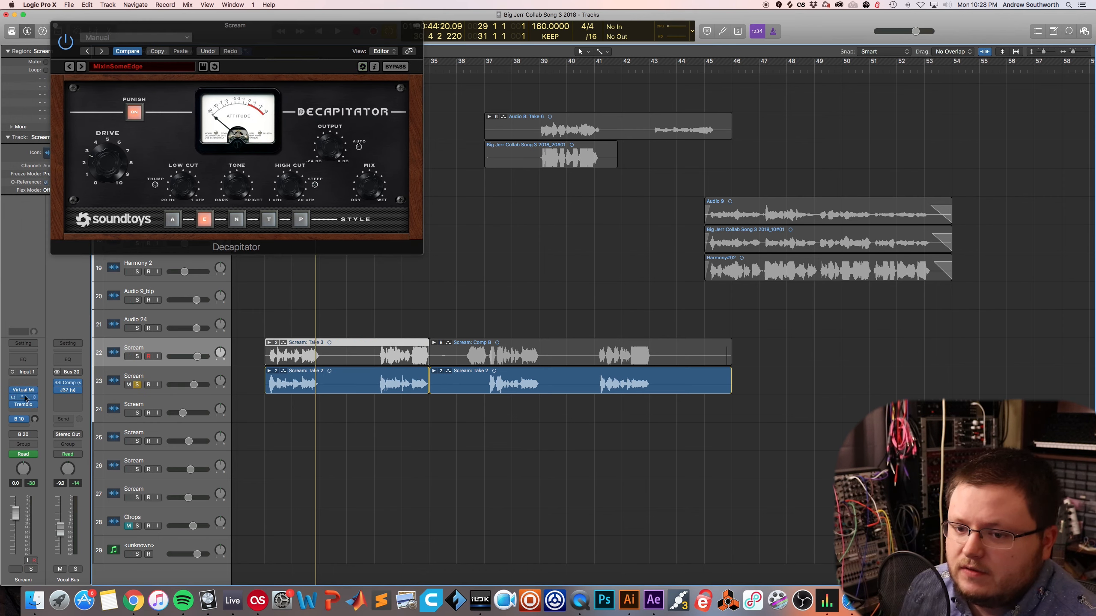
{"action": "left_click", "coordinate": [25, 398]}
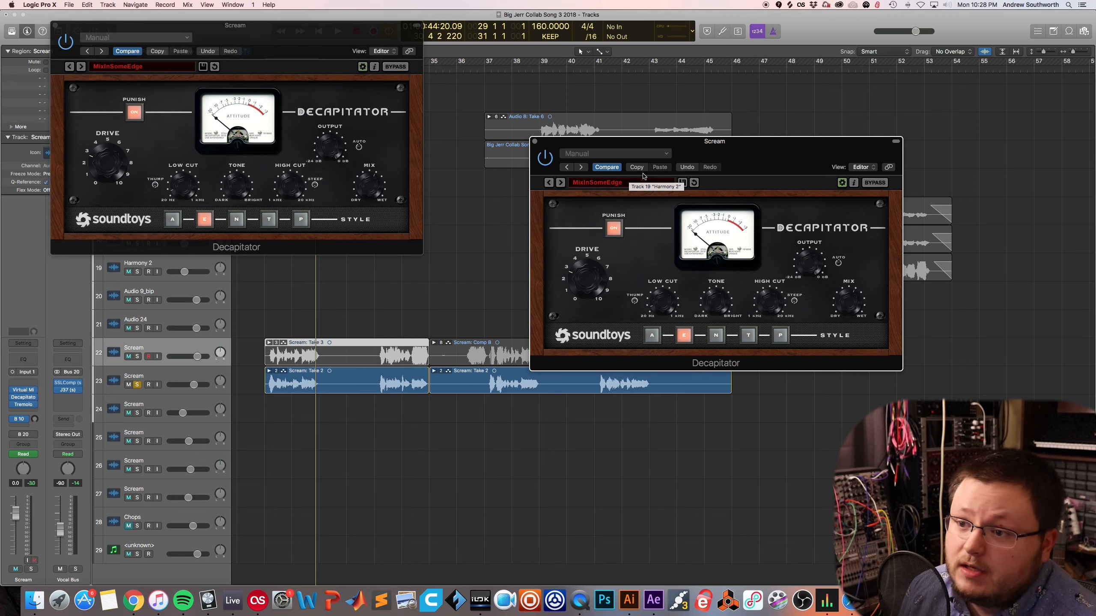
{"action": "left_click", "coordinate": [534, 142]}
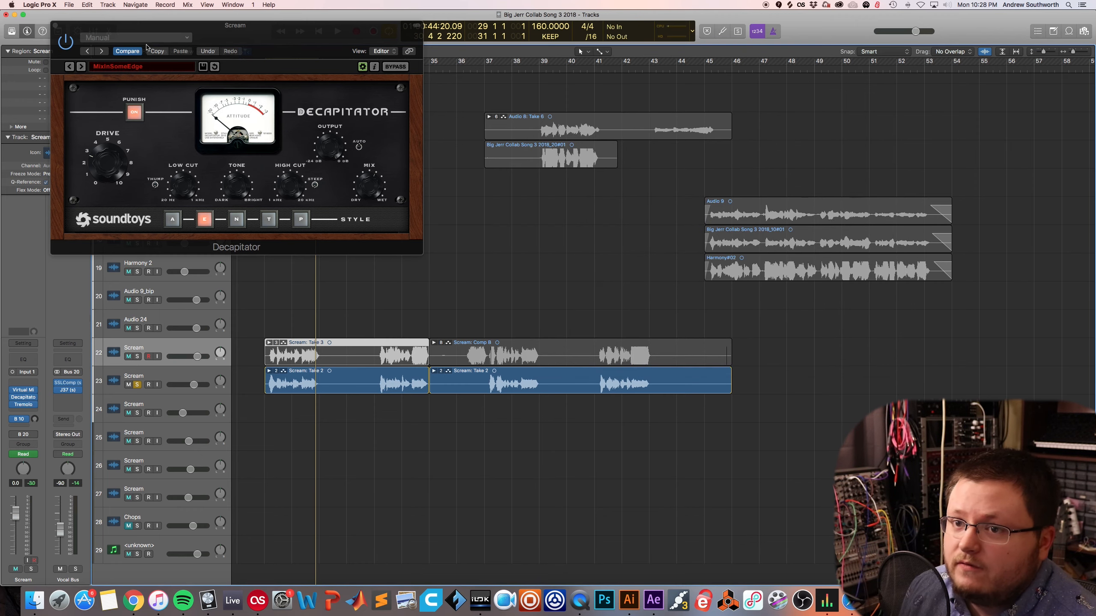
{"action": "left_click", "coordinate": [57, 27]}
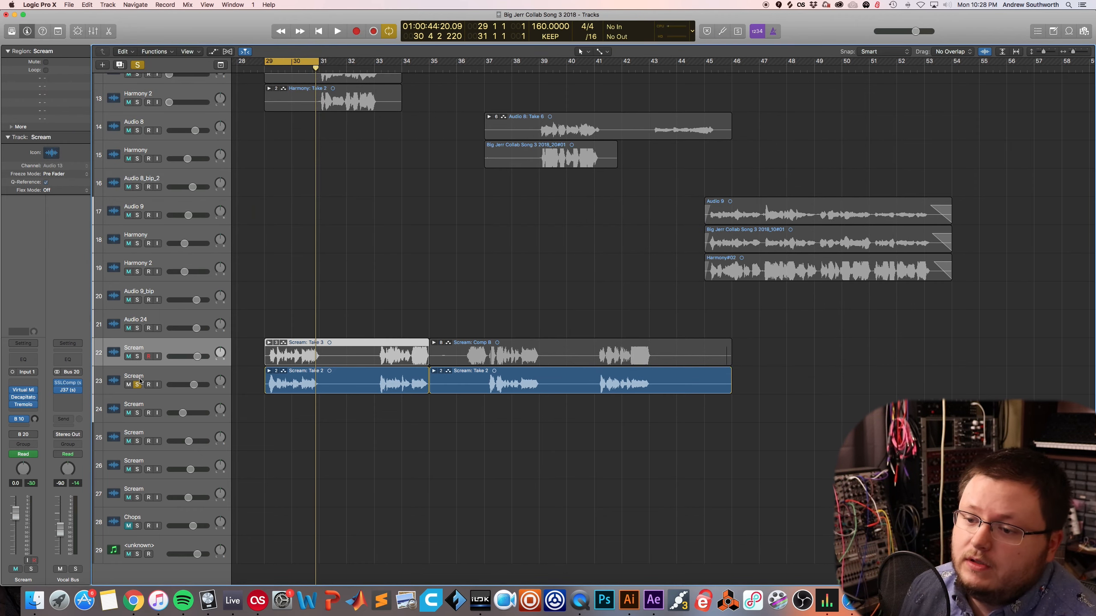
- Play the cycled scream on track 23, then switch the solo back to Scream track 22
{"action": "key", "text": "space"}
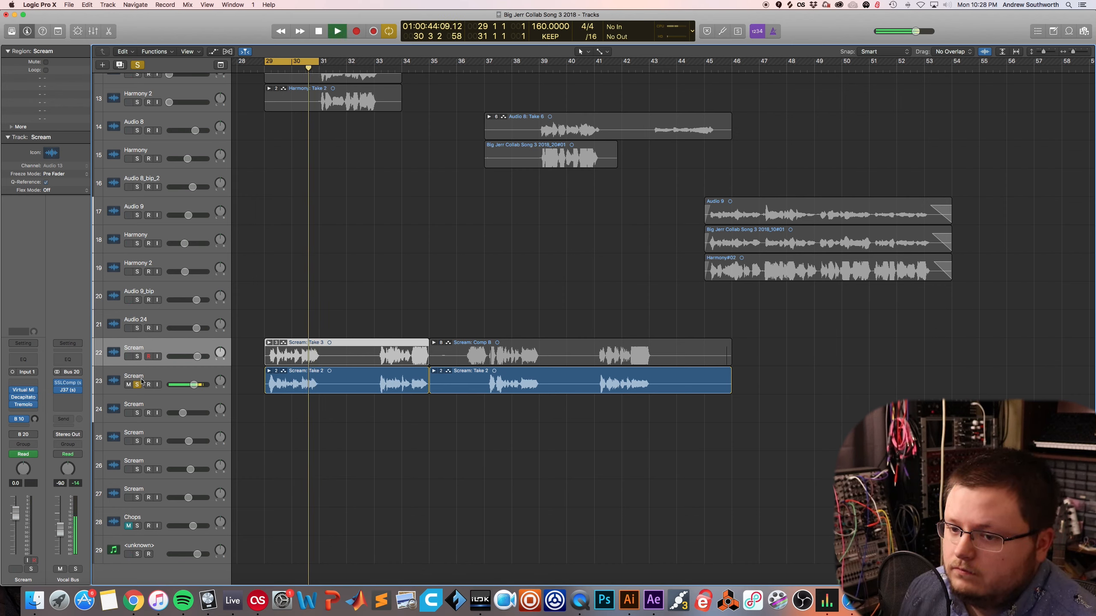
{"action": "key", "text": "space"}
{"action": "left_click", "coordinate": [137, 358]}
{"action": "left_click", "coordinate": [137, 385]}
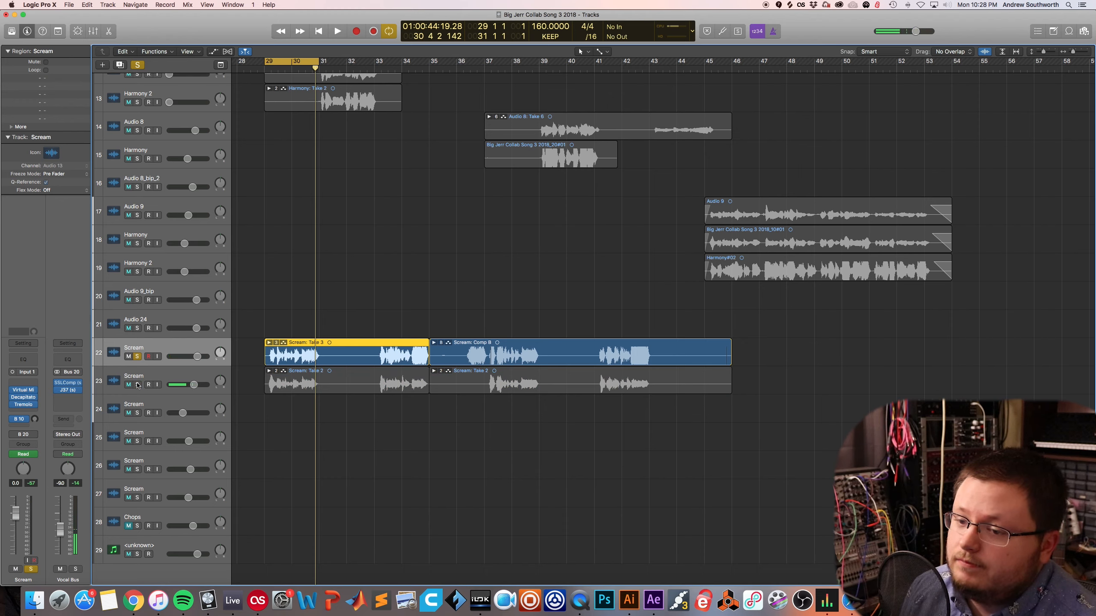
- Play the cycled scream on track 22 alone, then solo track 23 as well and play both layers together
{"action": "key", "text": "space"}
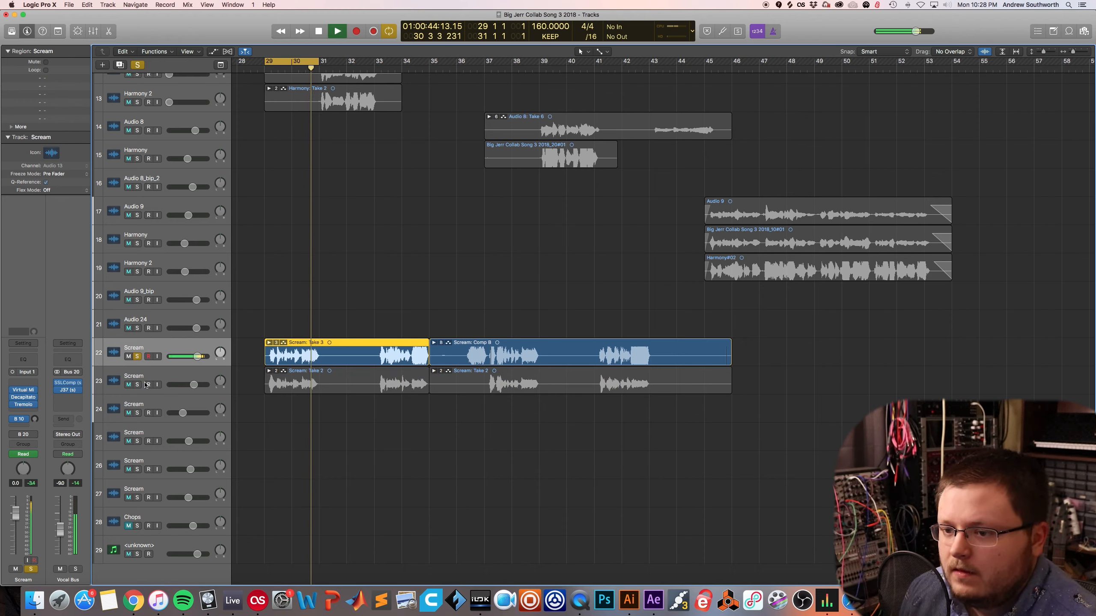
{"action": "key", "text": "space"}
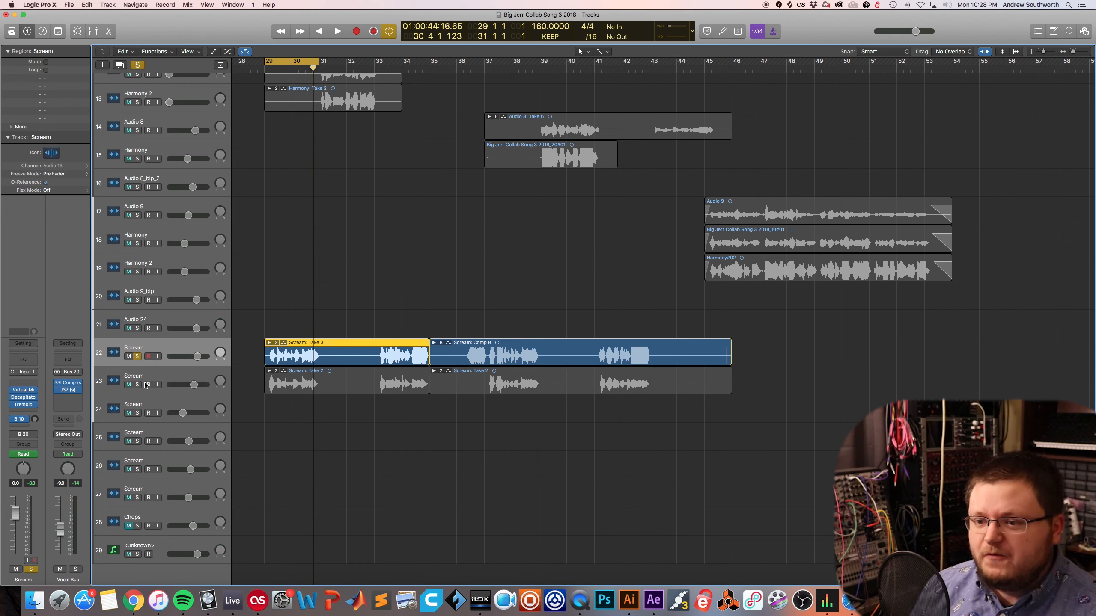
{"action": "left_click", "coordinate": [138, 356]}
{"action": "left_click", "coordinate": [137, 356]}
{"action": "left_click", "coordinate": [138, 384]}
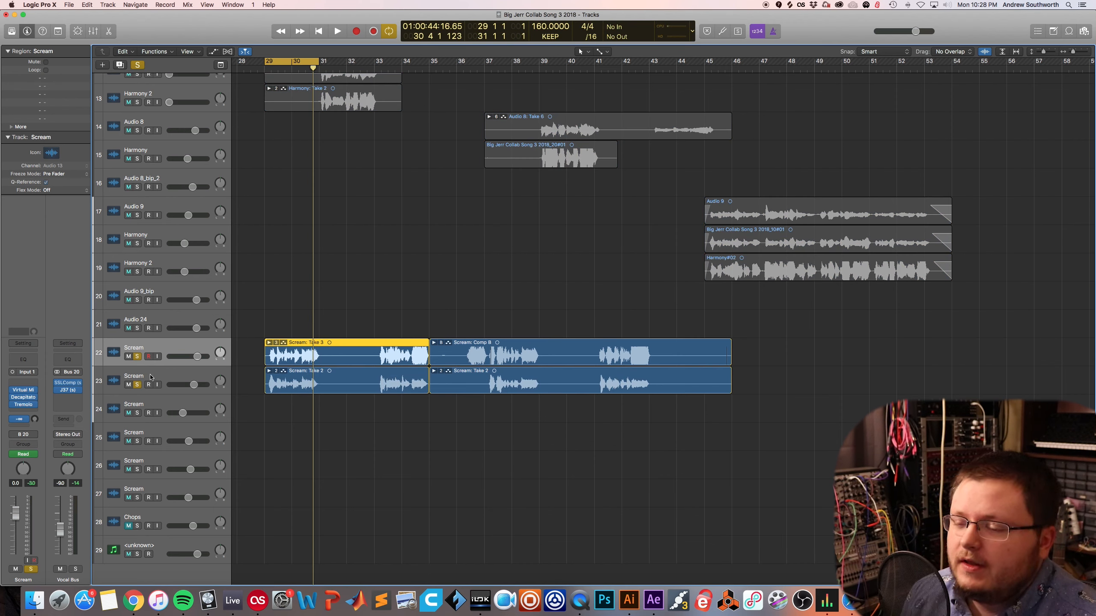
{"action": "key", "text": "space"}
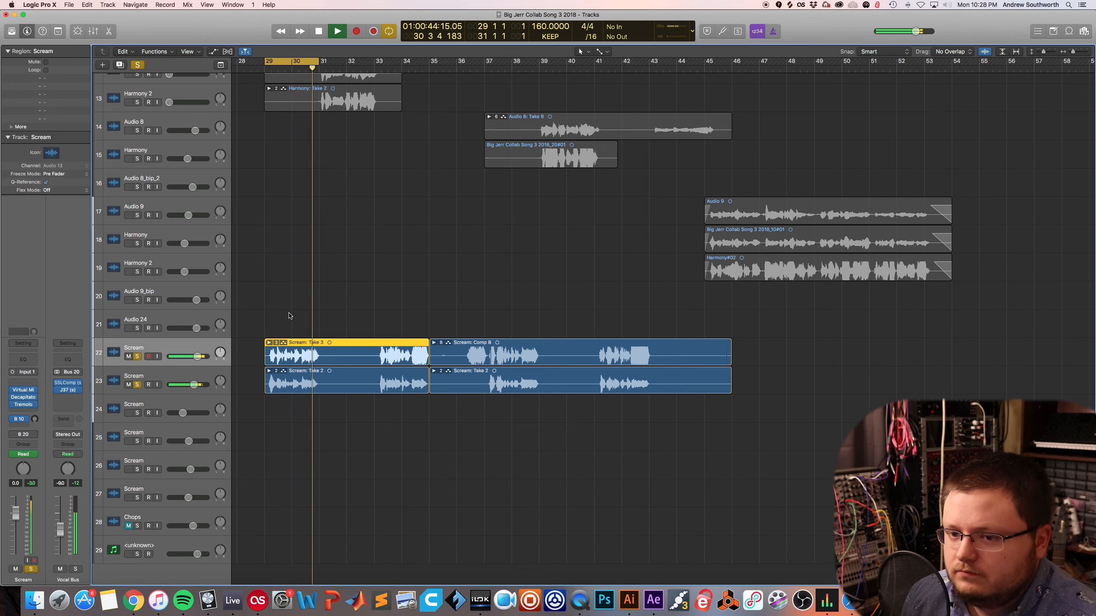
{"action": "key", "text": "space"}
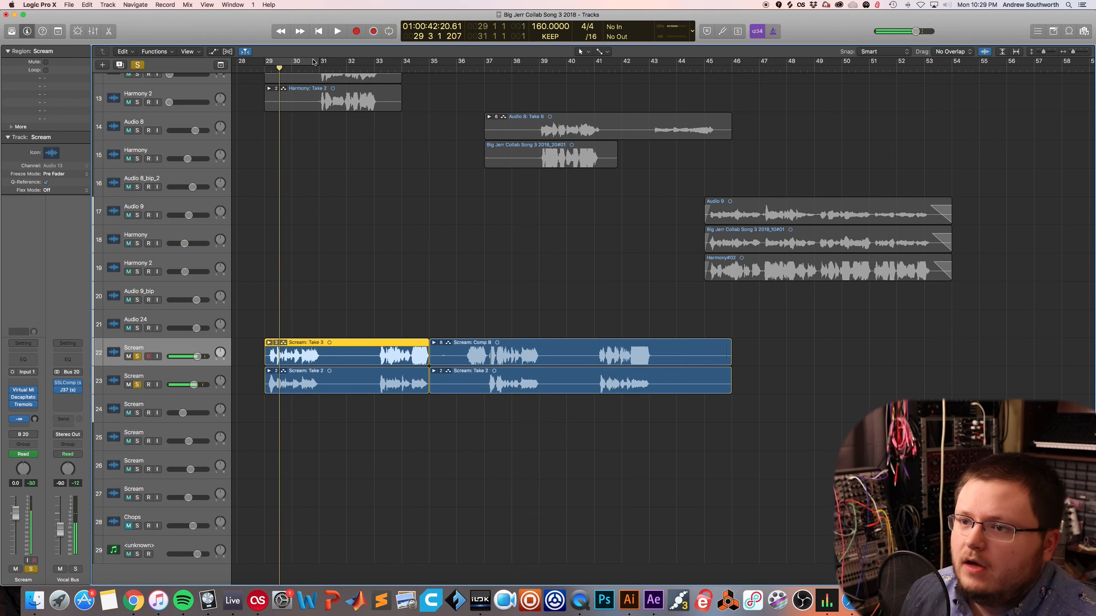
- Show the track automation and play both soloed Scream tracks from around bar 35
{"action": "left_click", "coordinate": [215, 53]}
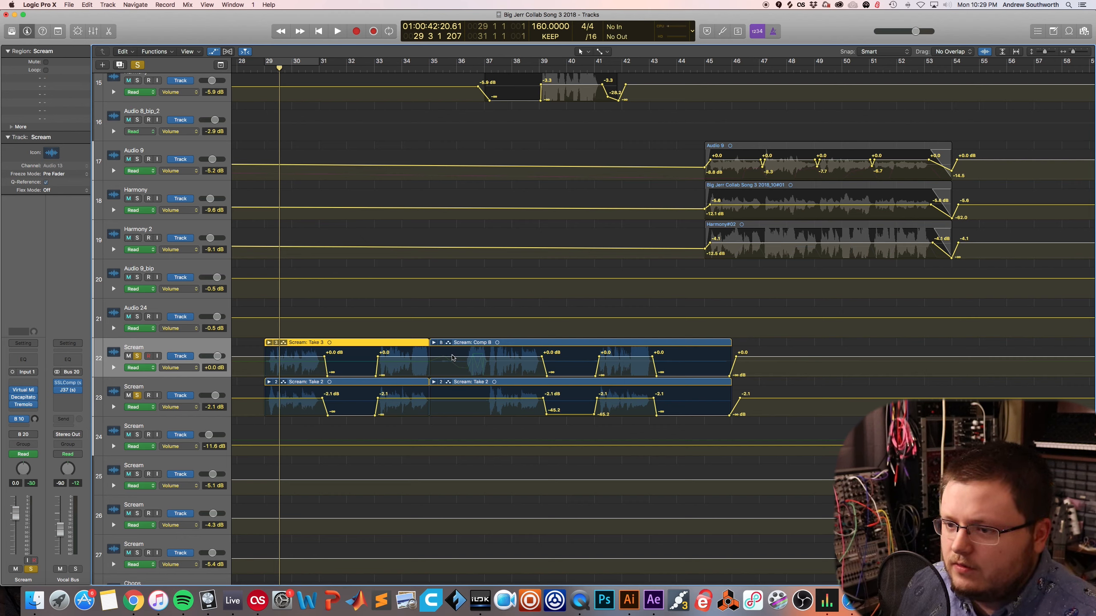
{"action": "left_click_drag", "start_coordinate": [279, 87], "coordinate": [429, 88]}
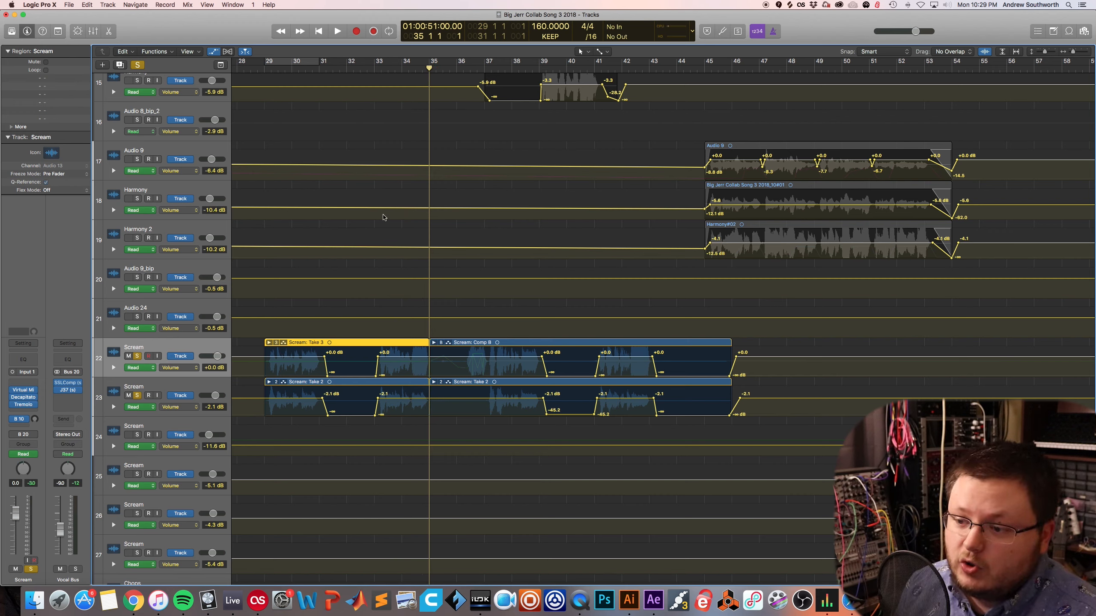
{"action": "key", "text": "space"}
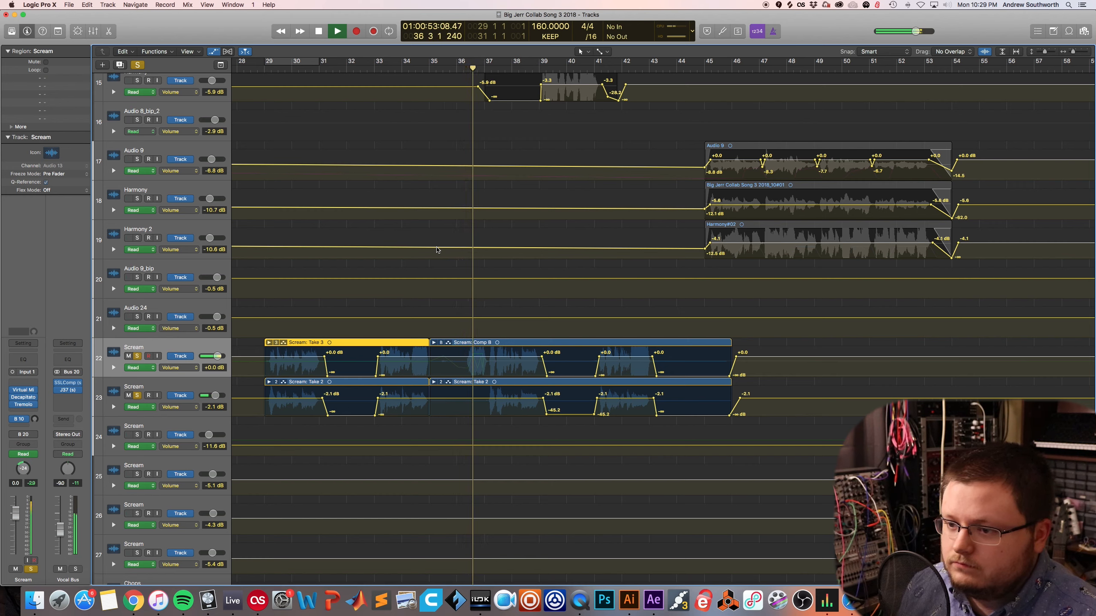
{"action": "key", "text": "space"}
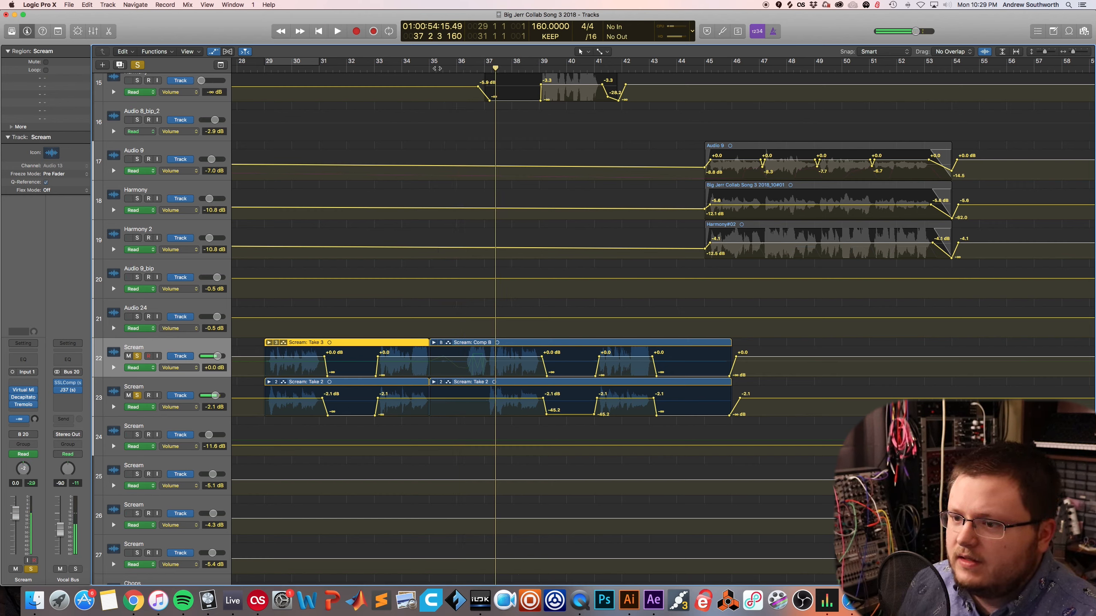
{"action": "left_click", "coordinate": [435, 69]}
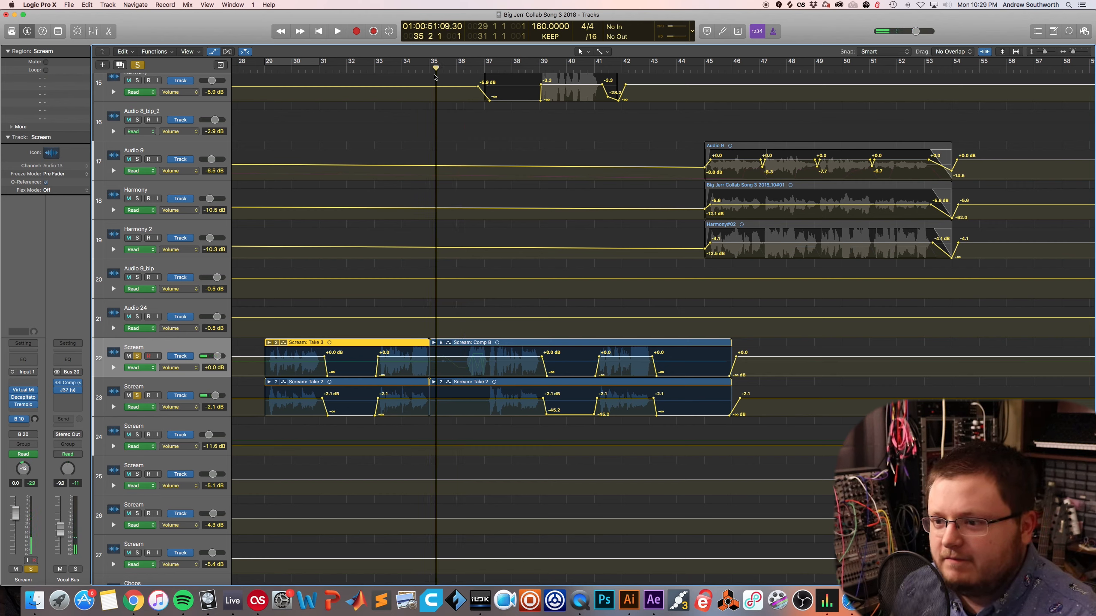
{"action": "key", "text": "space"}
{"action": "key", "text": "space"}
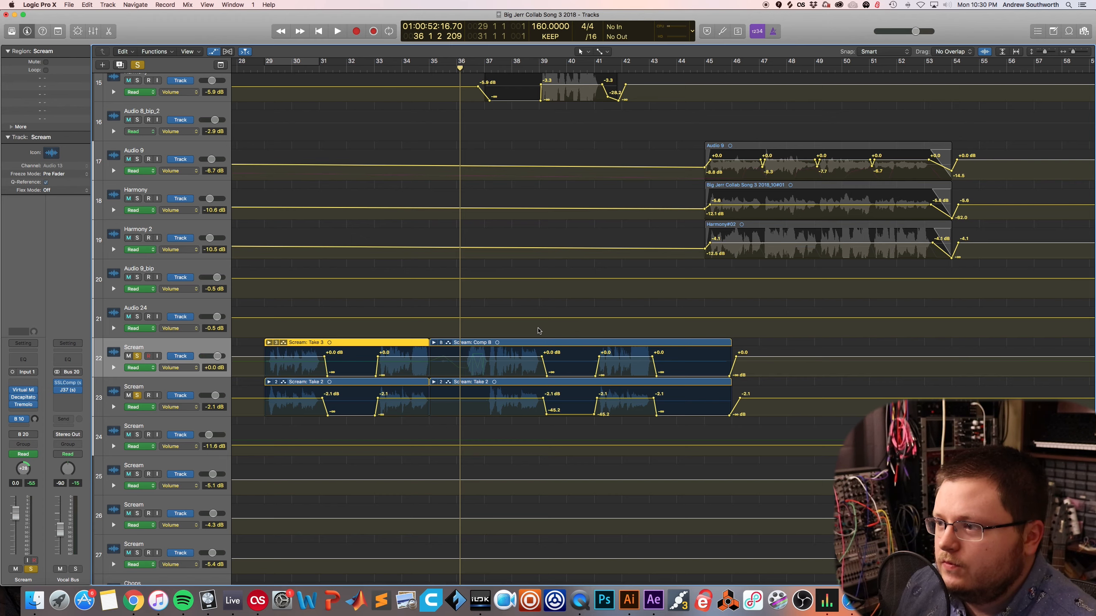
- Expand the Scream: Comp B take folder on track 22 to view its takes, then collapse it
{"action": "scroll", "coordinate": [431, 358], "scroll_direction": "right", "scroll_amount": 3}
{"action": "scroll", "coordinate": [412, 360], "scroll_direction": "left", "scroll_amount": 2}
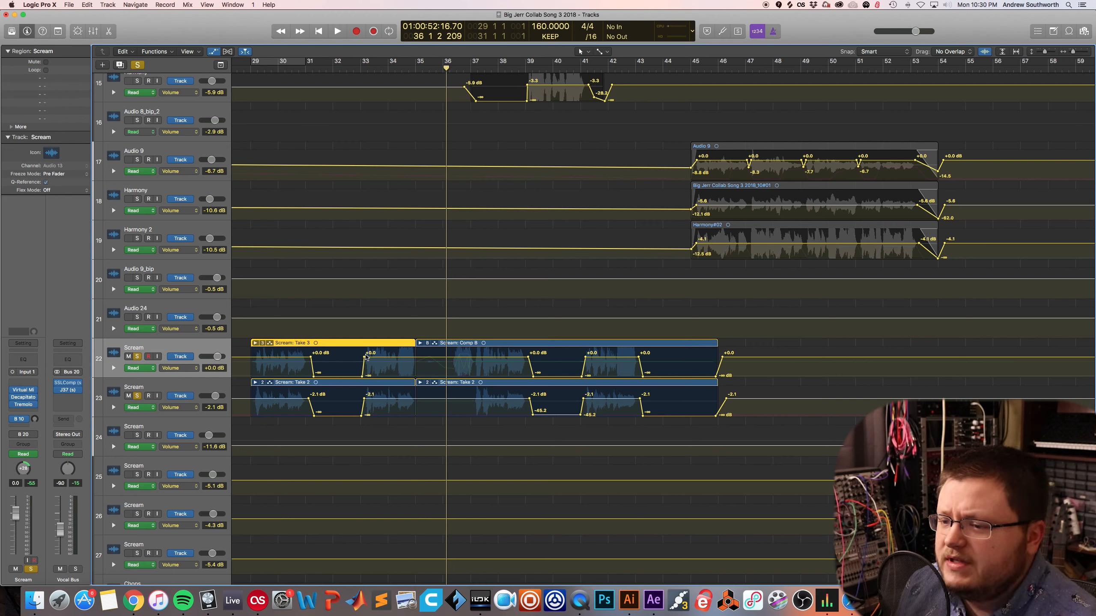
{"action": "left_click", "coordinate": [420, 343]}
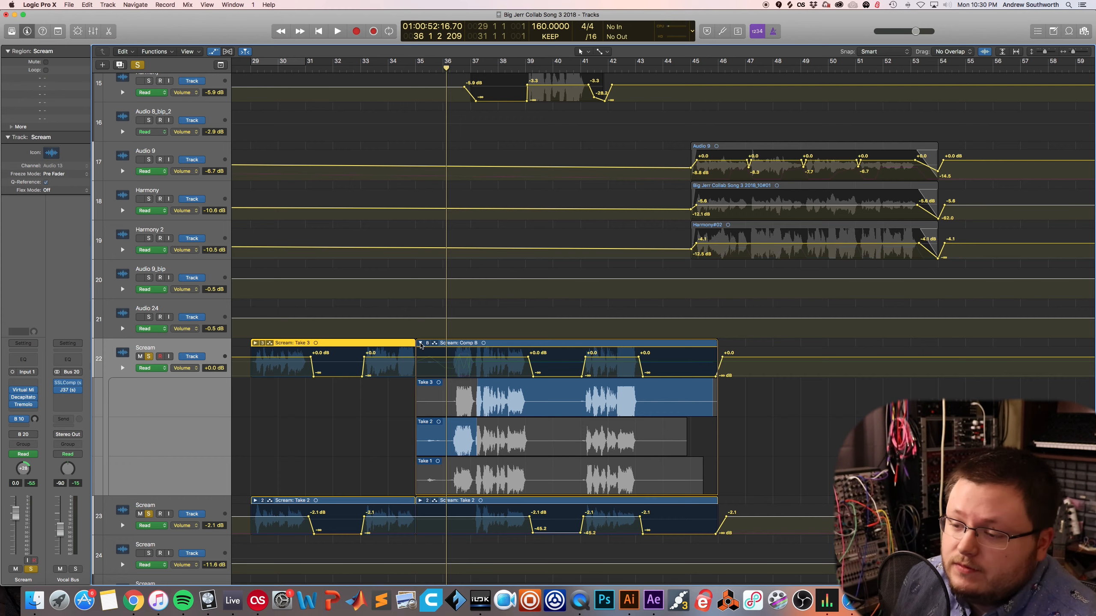
{"action": "left_click", "coordinate": [421, 343]}
- Cycle bars 35 to 38 and expand Scream track 22's automation lanes to show Pan and Send 1 Delay
{"action": "left_click_drag", "start_coordinate": [511, 68], "coordinate": [511, 68]}
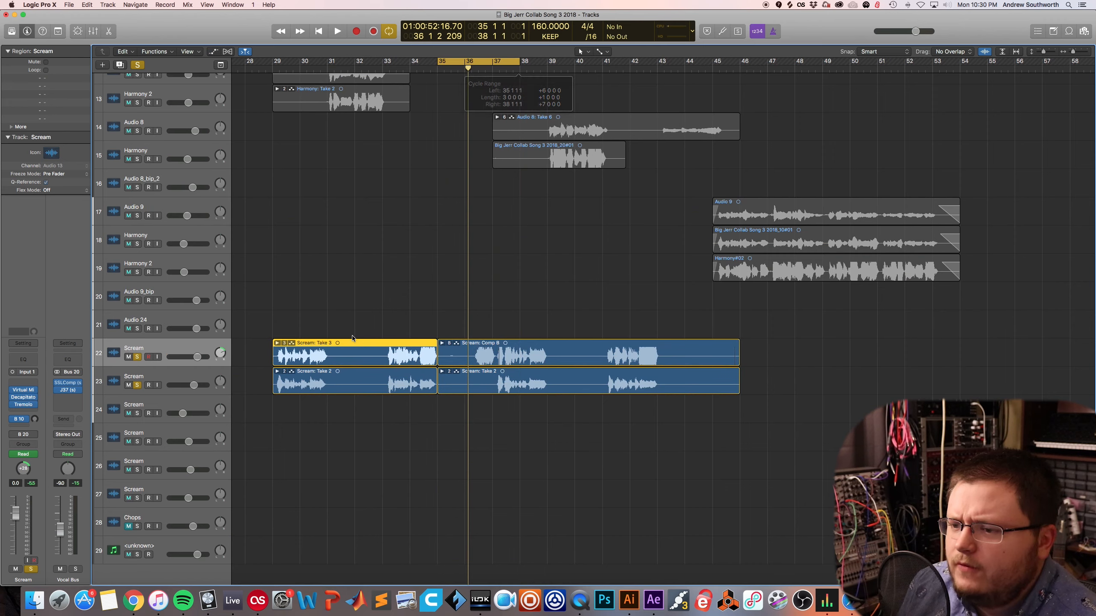
{"action": "left_click", "coordinate": [152, 344]}
{"action": "key", "text": "a"}
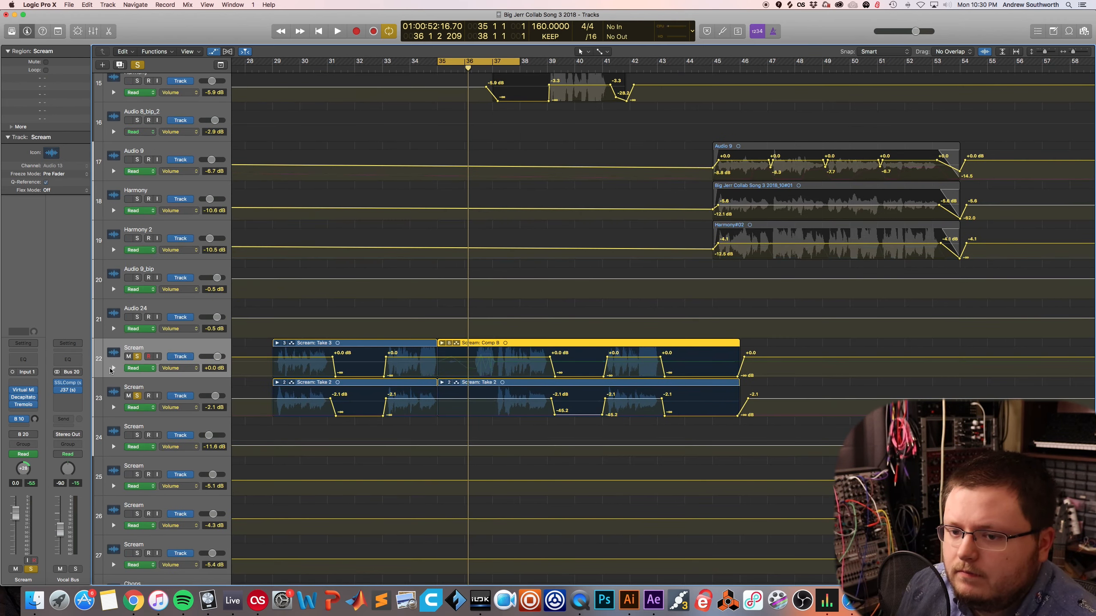
{"action": "left_click", "coordinate": [113, 368]}
{"action": "left_click", "coordinate": [115, 406]}
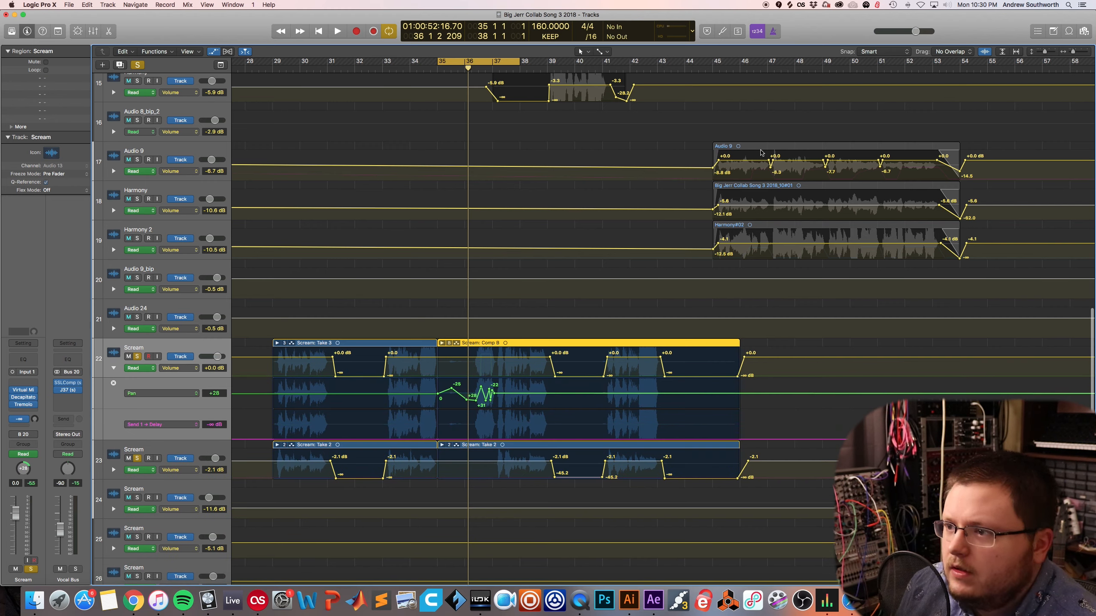
- Play the cycled section and unsolo Scream track 23 during playback to hear track 22's panning alone
{"action": "key", "text": "space"}
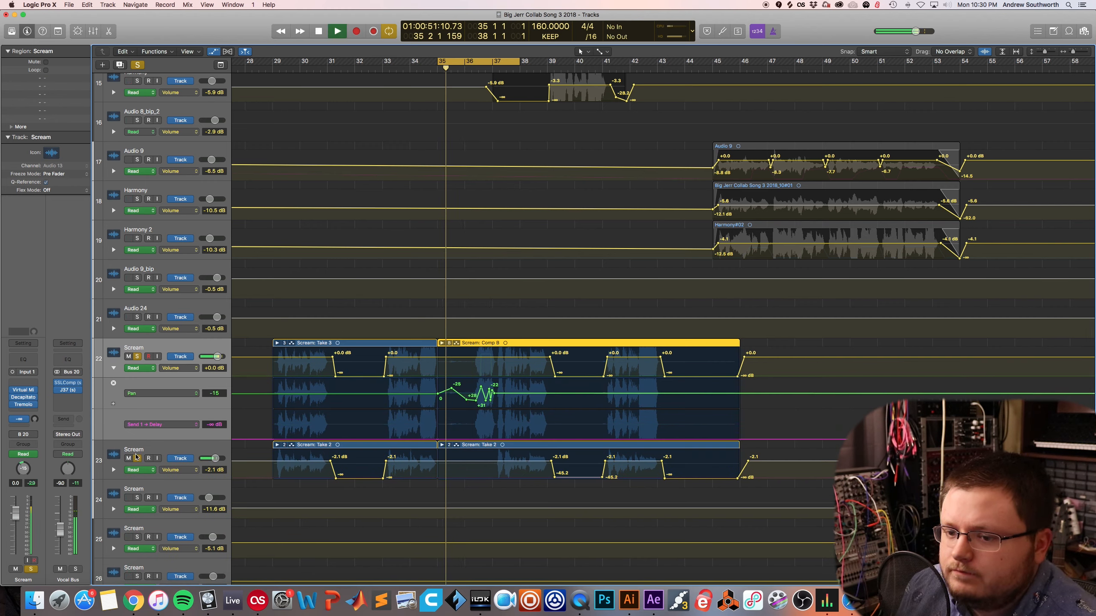
{"action": "left_click", "coordinate": [137, 459]}
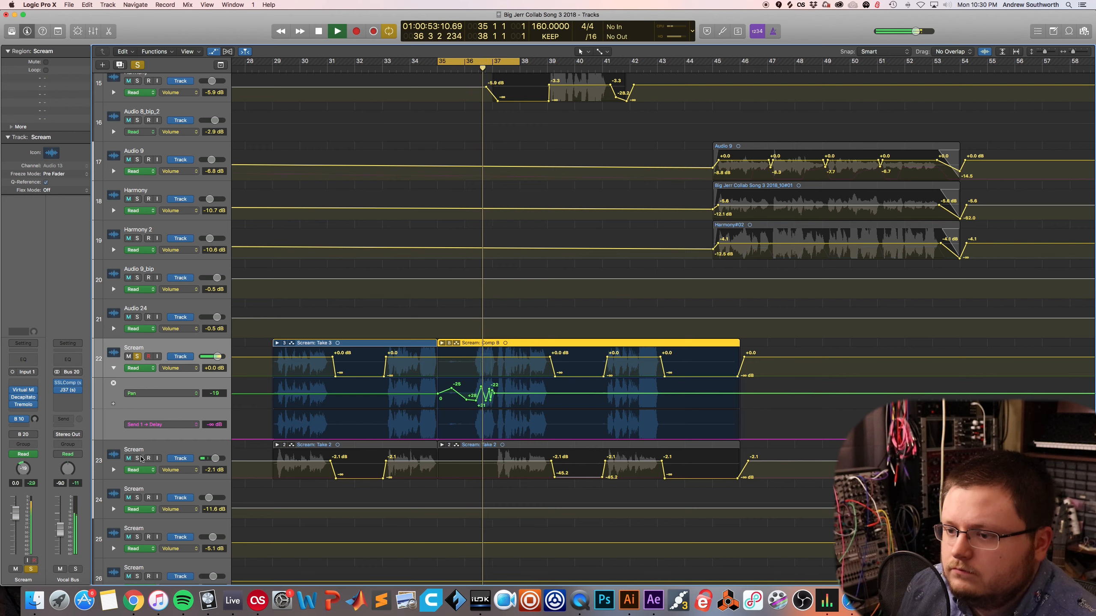
{"action": "key", "text": "space"}
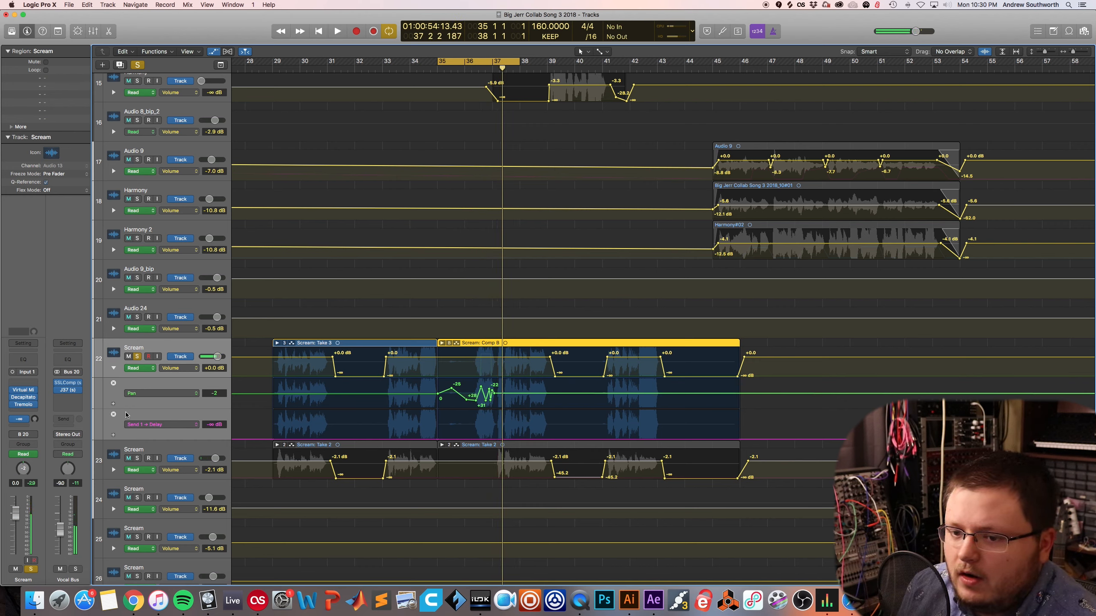
- Add a Tremolo Depth automation lane on track 22, inspect the automatable Tremolo parameters and the effect at bar 36, then close the plug-in
{"action": "left_click", "coordinate": [113, 435]}
{"action": "left_click", "coordinate": [172, 424]}
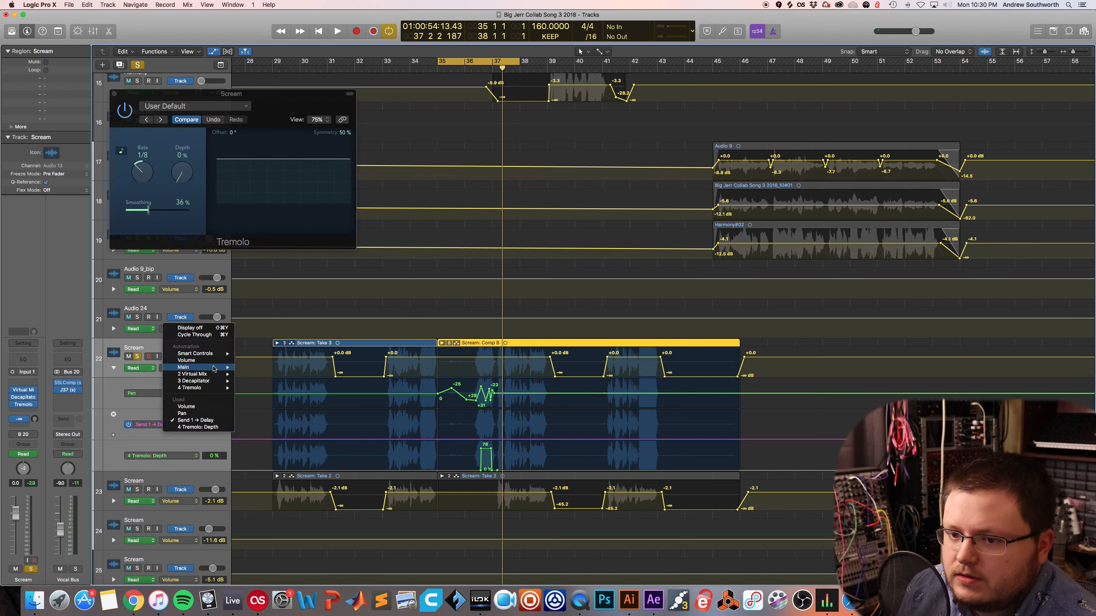
{"action": "mouse_move", "coordinate": [225, 388]}
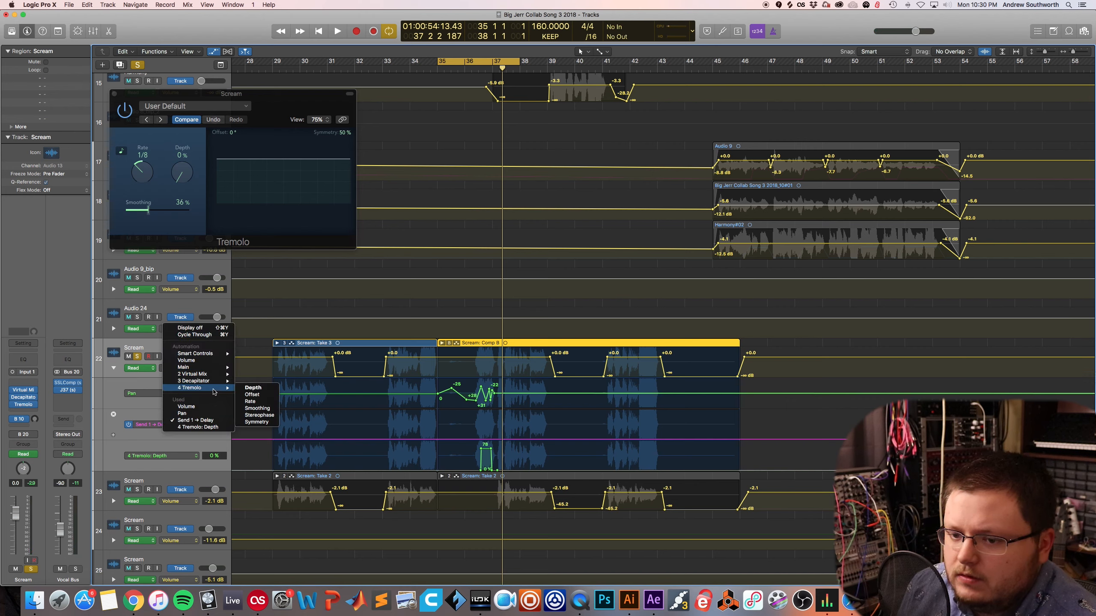
{"action": "left_click", "coordinate": [142, 384]}
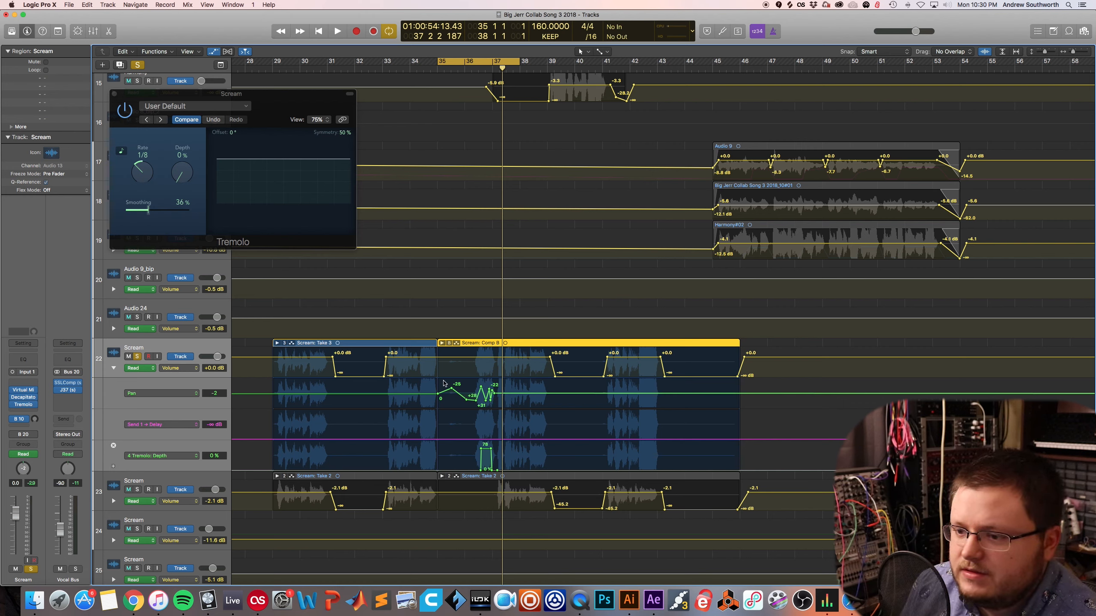
{"action": "left_click_drag", "start_coordinate": [462, 72], "coordinate": [484, 72]}
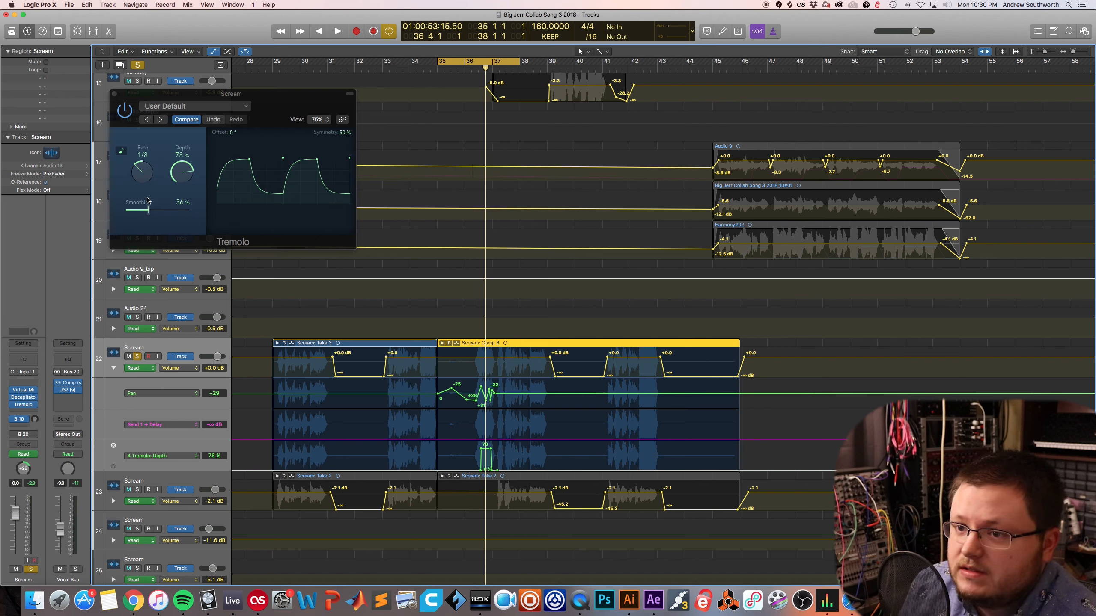
{"action": "left_click", "coordinate": [113, 93]}
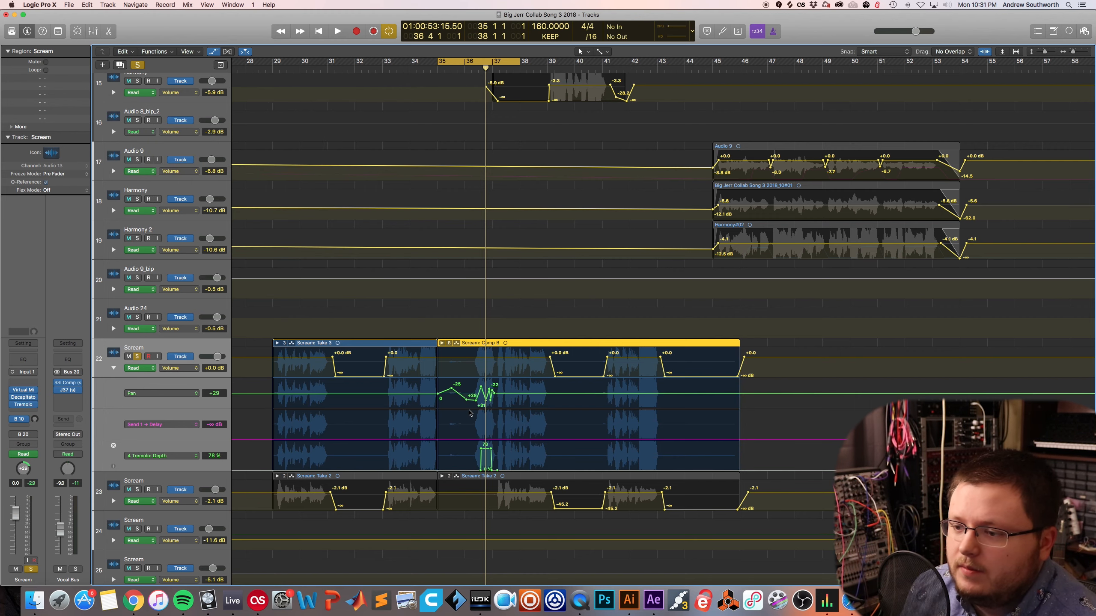
- Examine track 22's pan and Tremolo Depth automation up close while playing the cycled section
{"action": "left_click_drag", "start_coordinate": [1073, 52], "coordinate": [1076, 53]}
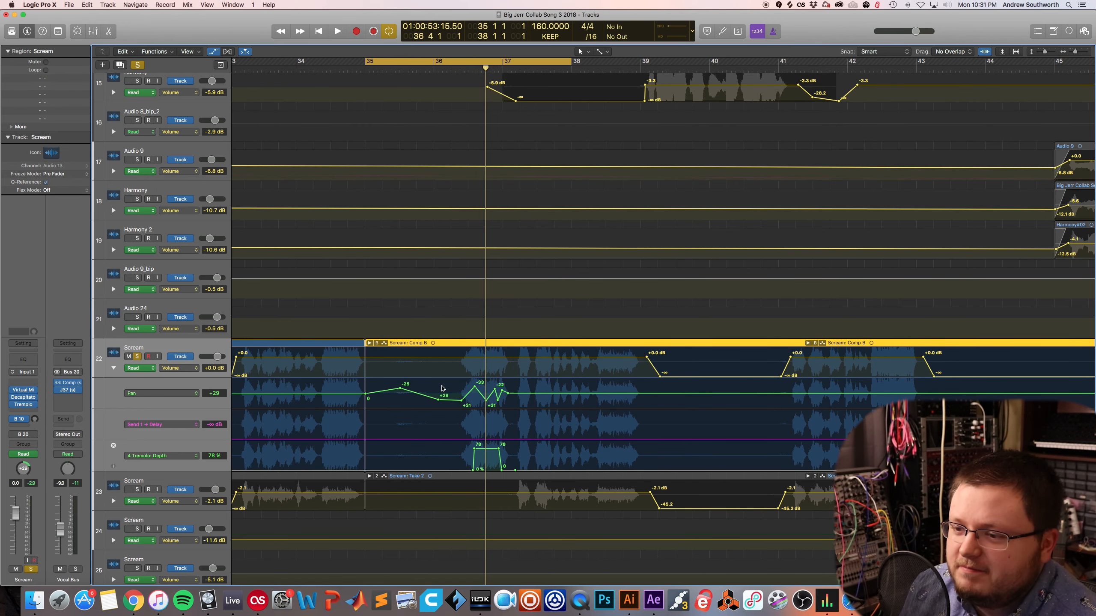
{"action": "key", "text": "space"}
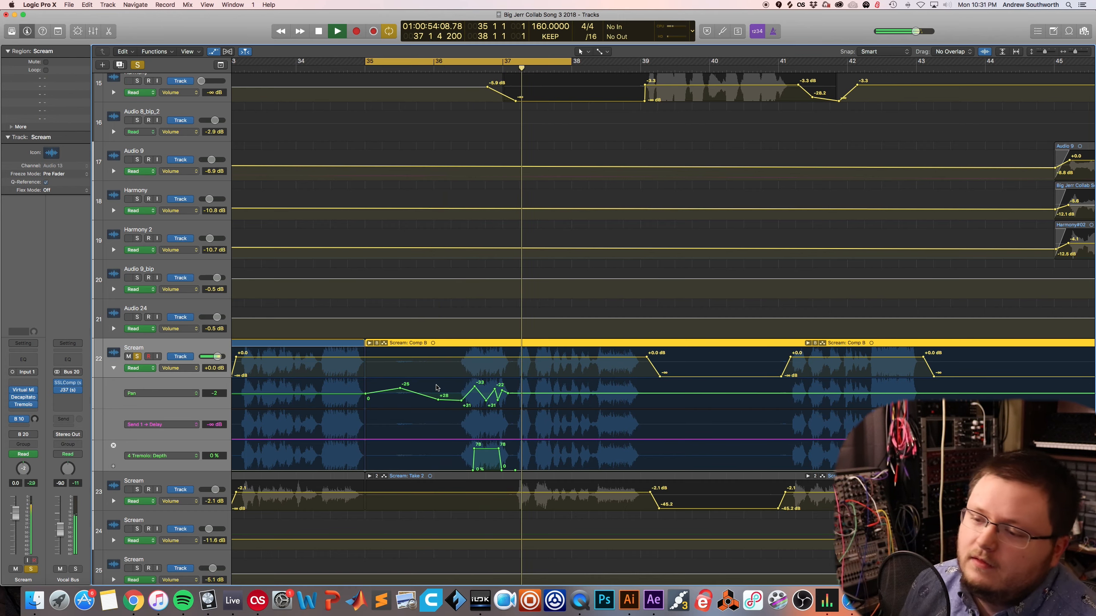
{"action": "key", "text": "space"}
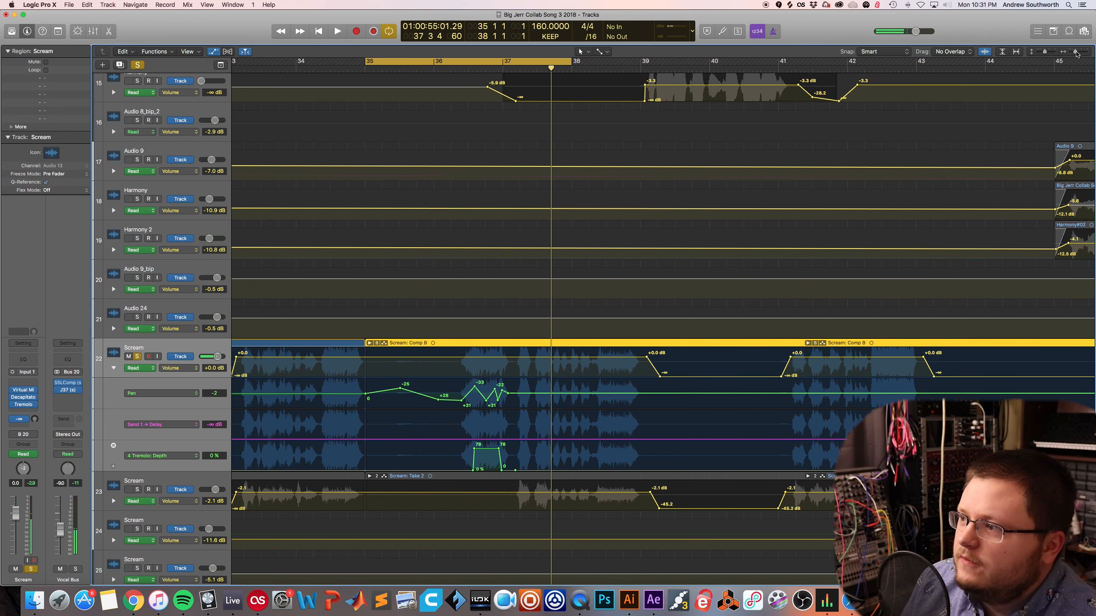
- Shift the cycle range further along the timeline
{"action": "left_click_drag", "start_coordinate": [1076, 53], "coordinate": [1075, 58]}
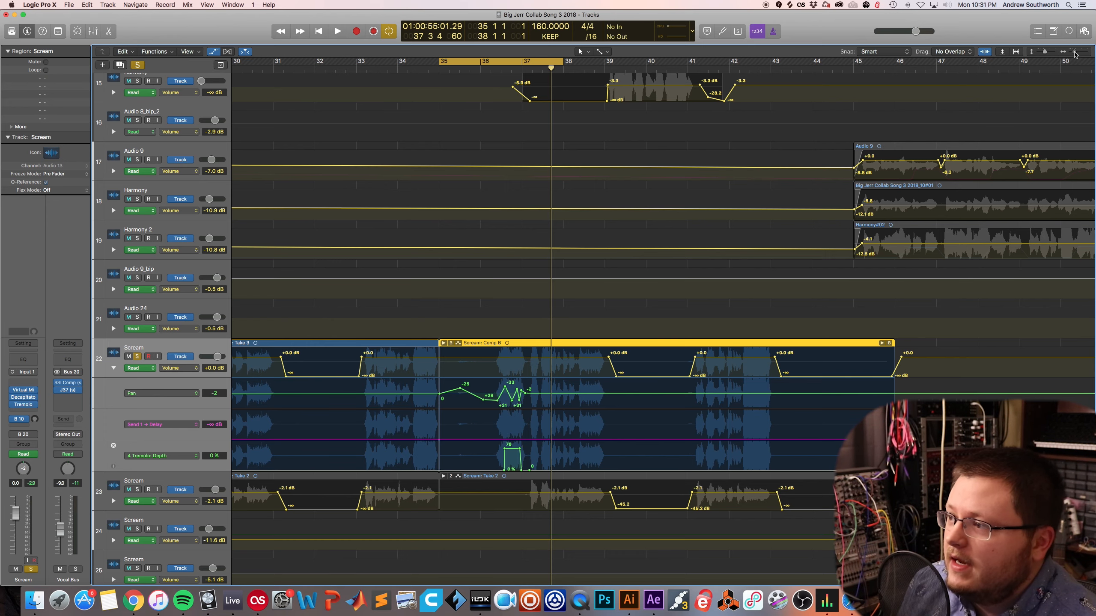
{"action": "left_click_drag", "start_coordinate": [1075, 54], "coordinate": [1073, 54]}
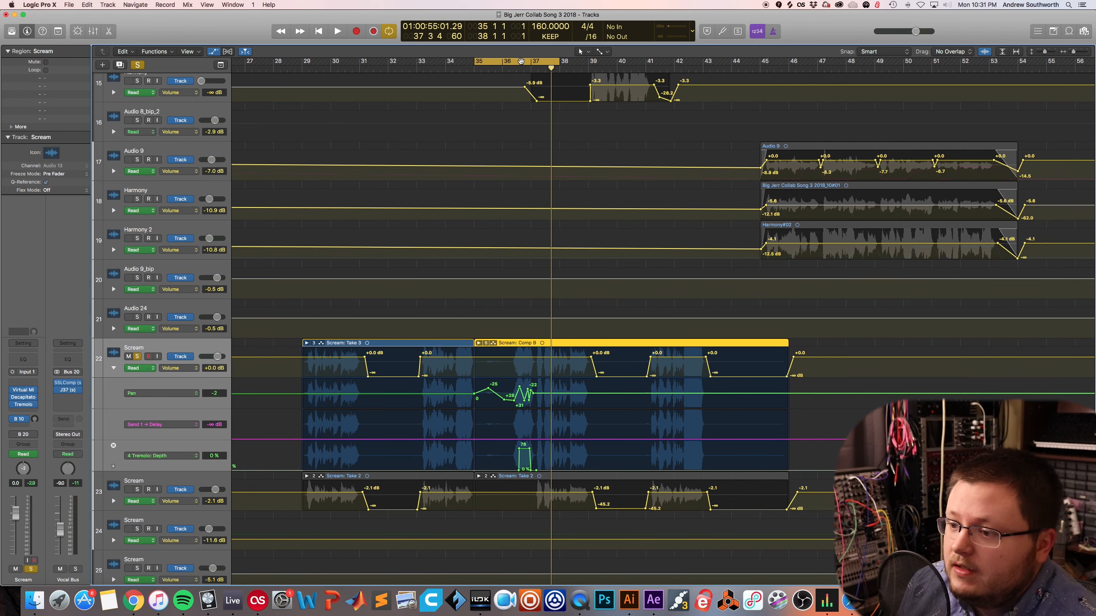
{"action": "left_click_drag", "start_coordinate": [521, 60], "coordinate": [539, 61]}
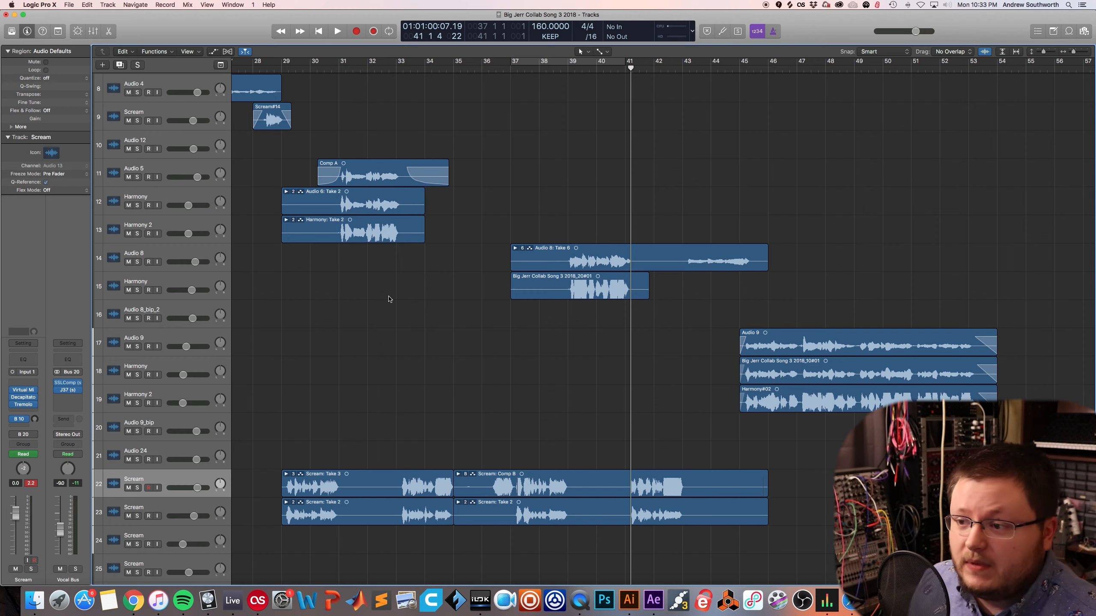
{"action": "scroll", "coordinate": [389, 299], "scroll_direction": "up", "scroll_amount": 2}
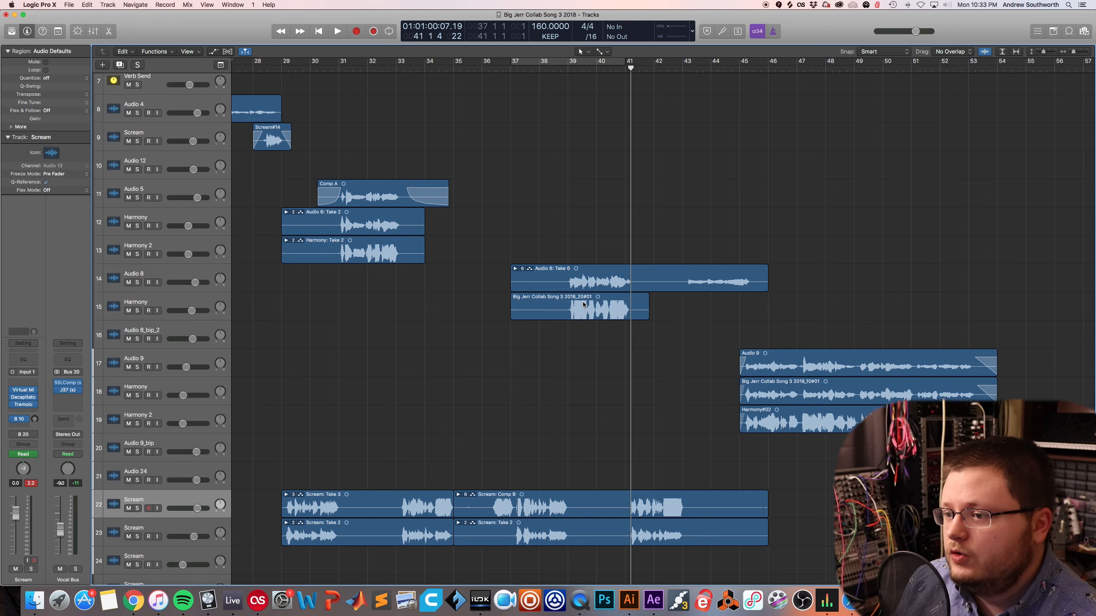
{"action": "key", "text": "F11"}
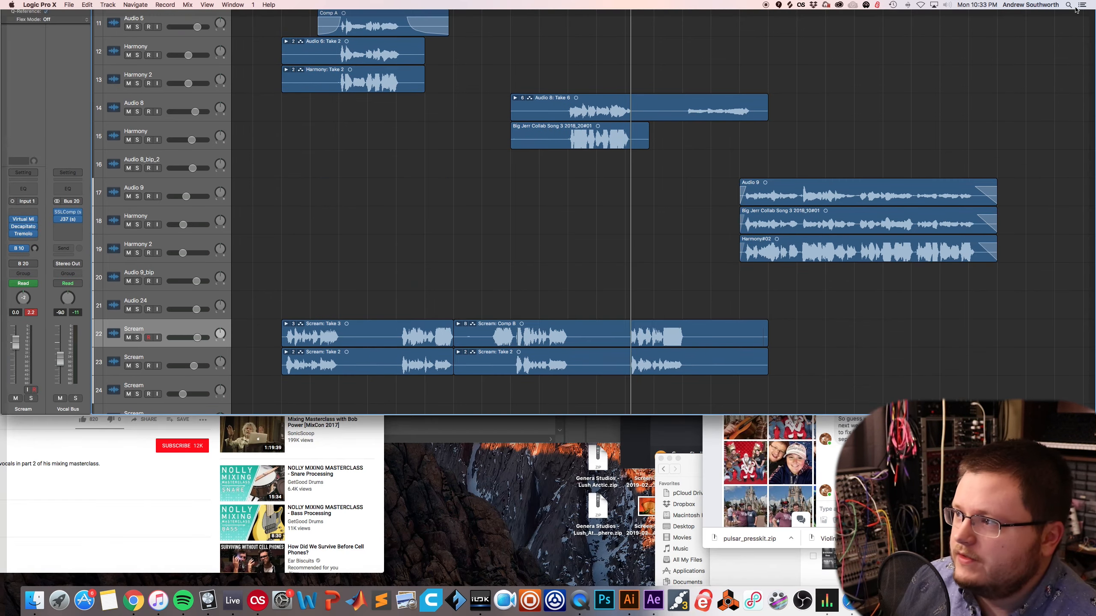
{"action": "key", "text": "F11"}
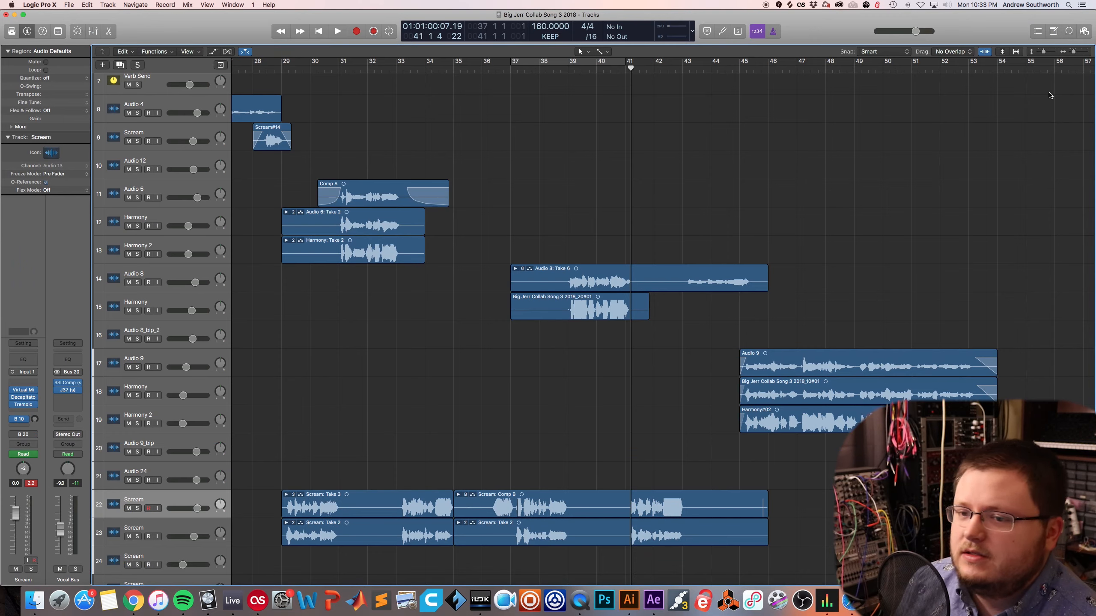
- Review the vocal track arrangement across the timeline, checking the channel strips of Audio 4, Chops and Scream track 27
{"action": "left_click_drag", "start_coordinate": [1073, 51], "coordinate": [1061, 60]}
{"action": "scroll", "coordinate": [741, 159], "scroll_direction": "up", "scroll_amount": 5}
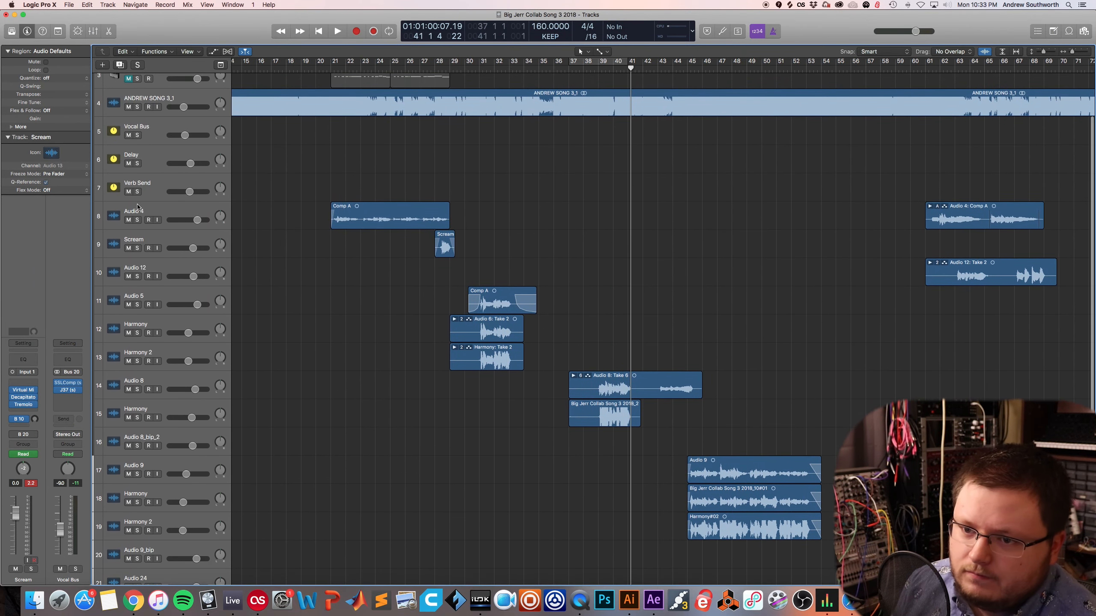
{"action": "left_click", "coordinate": [155, 192]}
{"action": "scroll", "coordinate": [155, 192], "scroll_direction": "down", "scroll_amount": 7}
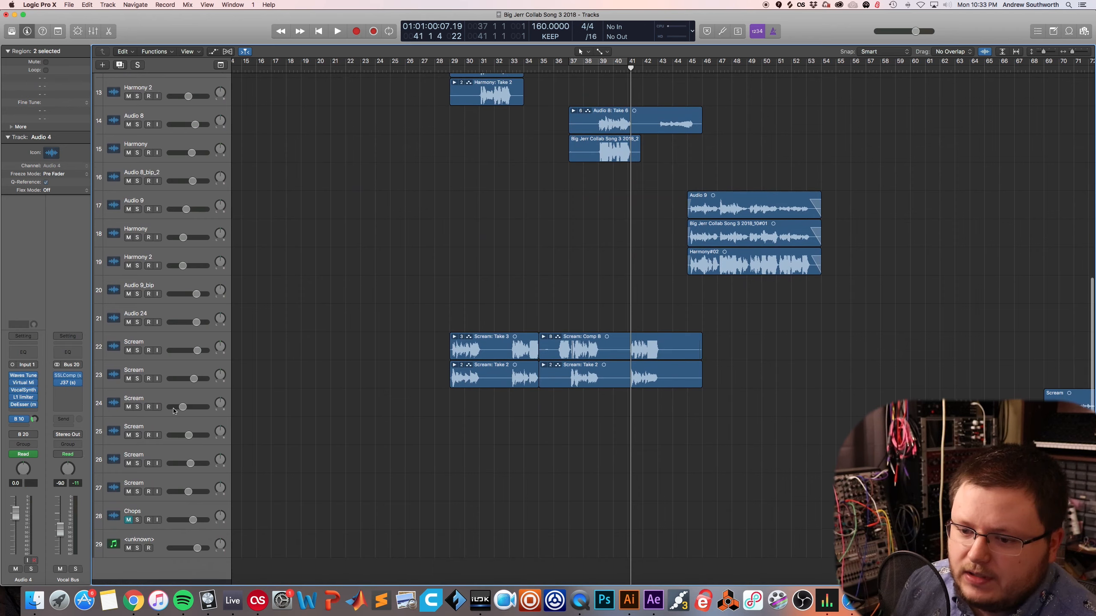
{"action": "left_click", "coordinate": [147, 518]}
{"action": "scroll", "coordinate": [296, 462], "scroll_direction": "right", "scroll_amount": 5}
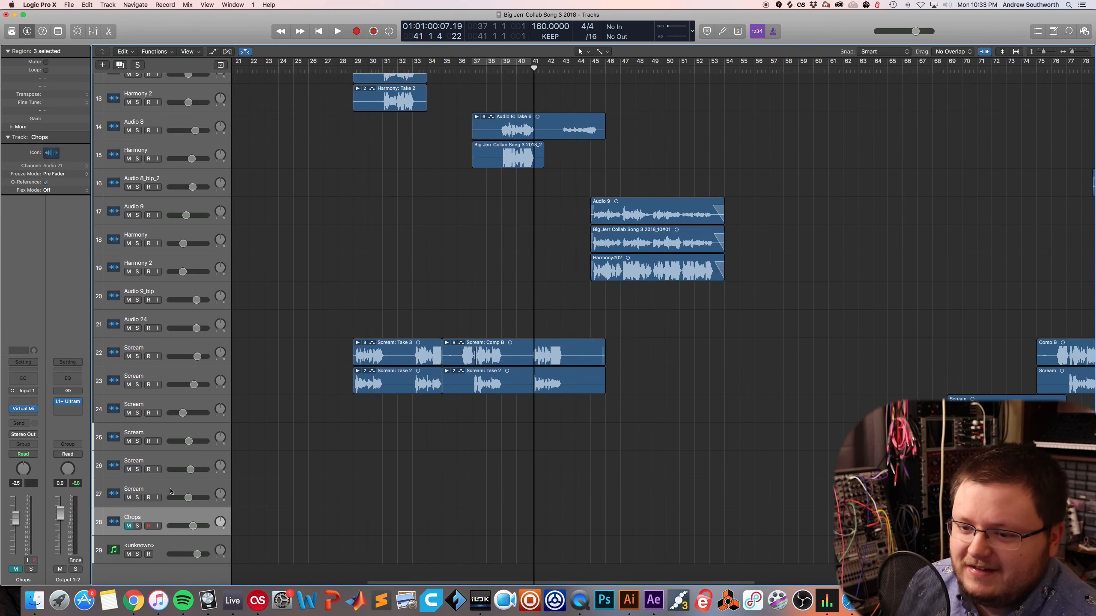
{"action": "left_click", "coordinate": [308, 489]}
{"action": "scroll", "coordinate": [308, 489], "scroll_direction": "right", "scroll_amount": 5}
{"action": "scroll", "coordinate": [307, 489], "scroll_direction": "left", "scroll_amount": 10}
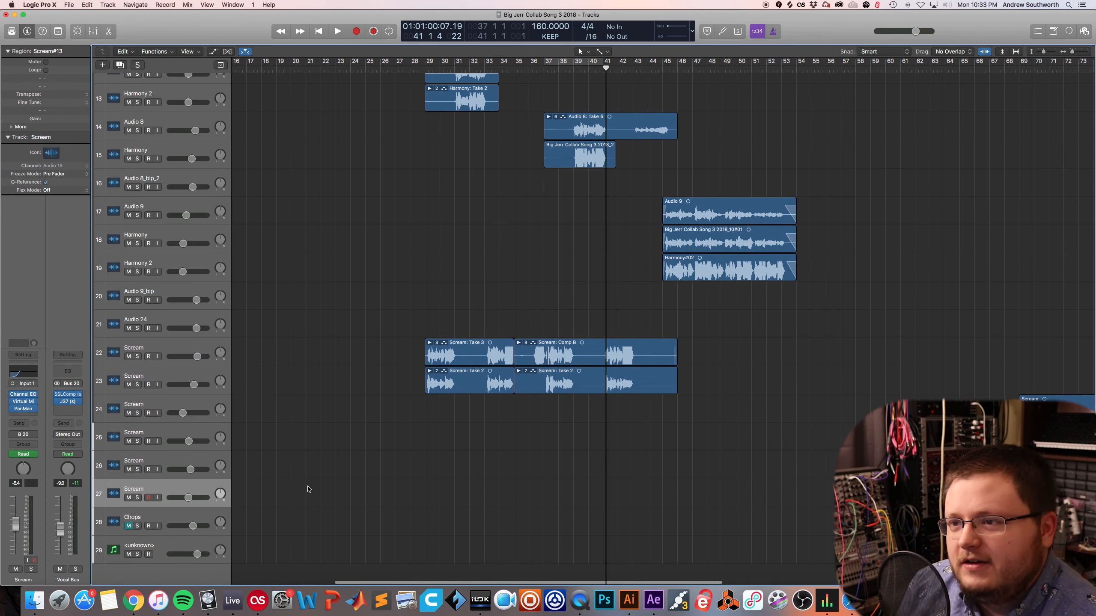
{"action": "scroll", "coordinate": [307, 489], "scroll_direction": "up", "scroll_amount": 3}
{"action": "scroll", "coordinate": [308, 489], "scroll_direction": "up", "scroll_amount": 5}
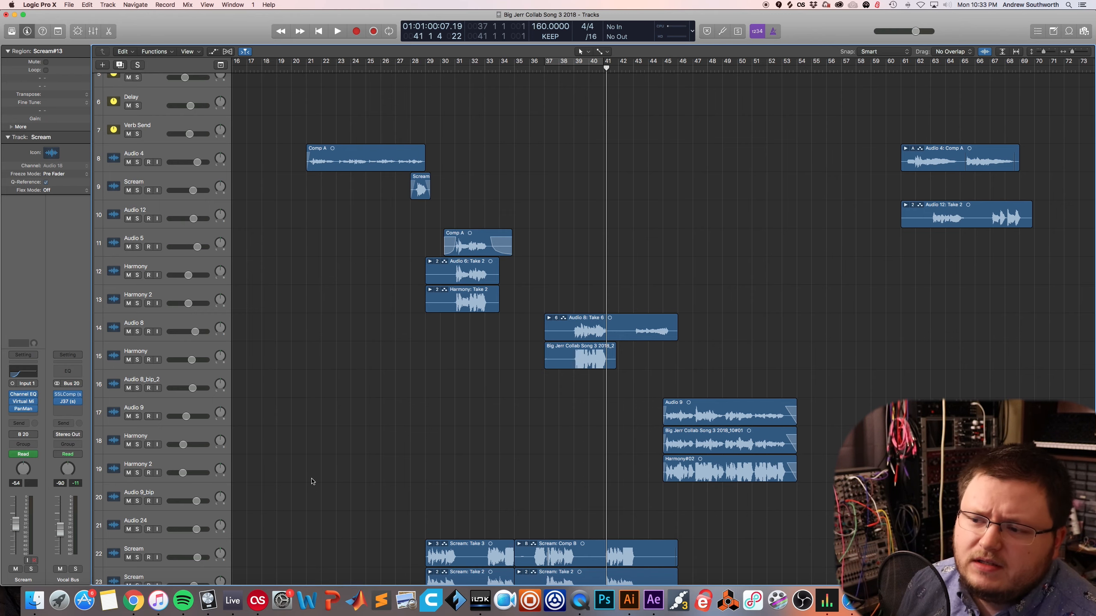
{"action": "scroll", "coordinate": [313, 482], "scroll_direction": "up", "scroll_amount": 5}
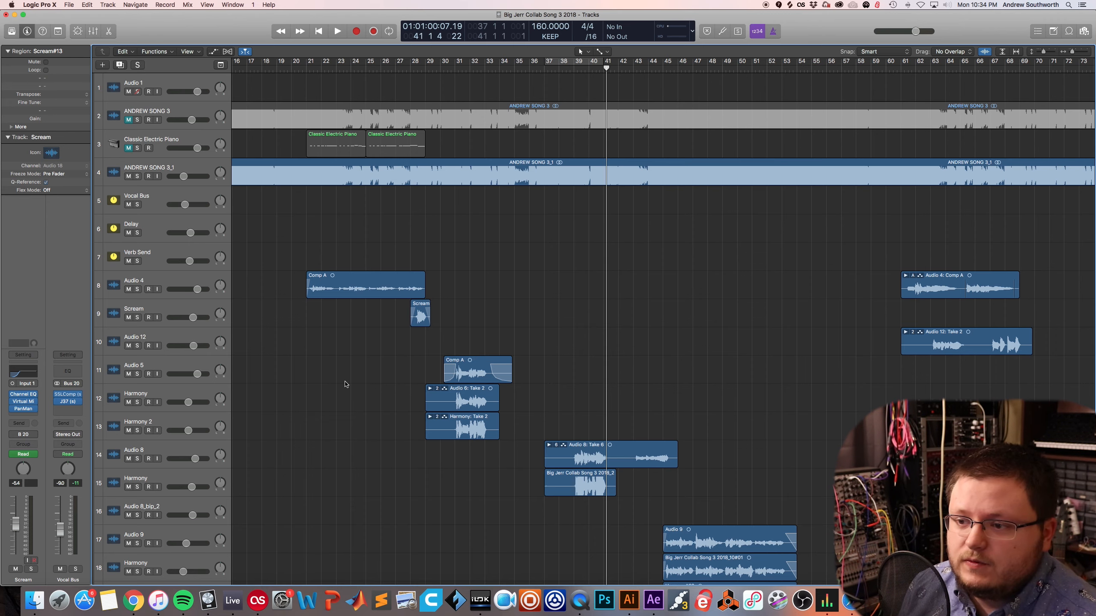
{"action": "scroll", "coordinate": [345, 384], "scroll_direction": "down", "scroll_amount": 5}
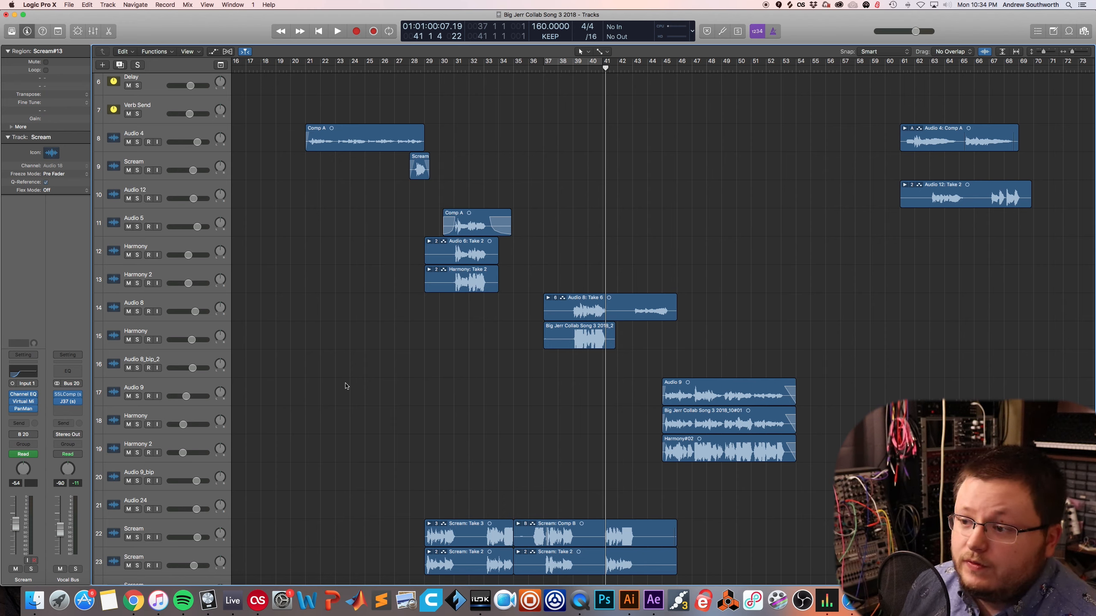
- Check the channel strips of Audio 5 and Harmony track 12, and inspect the available output buses for the Harmony track
{"action": "left_click", "coordinate": [164, 222]}
{"action": "left_click", "coordinate": [159, 245], "text": "shift"}
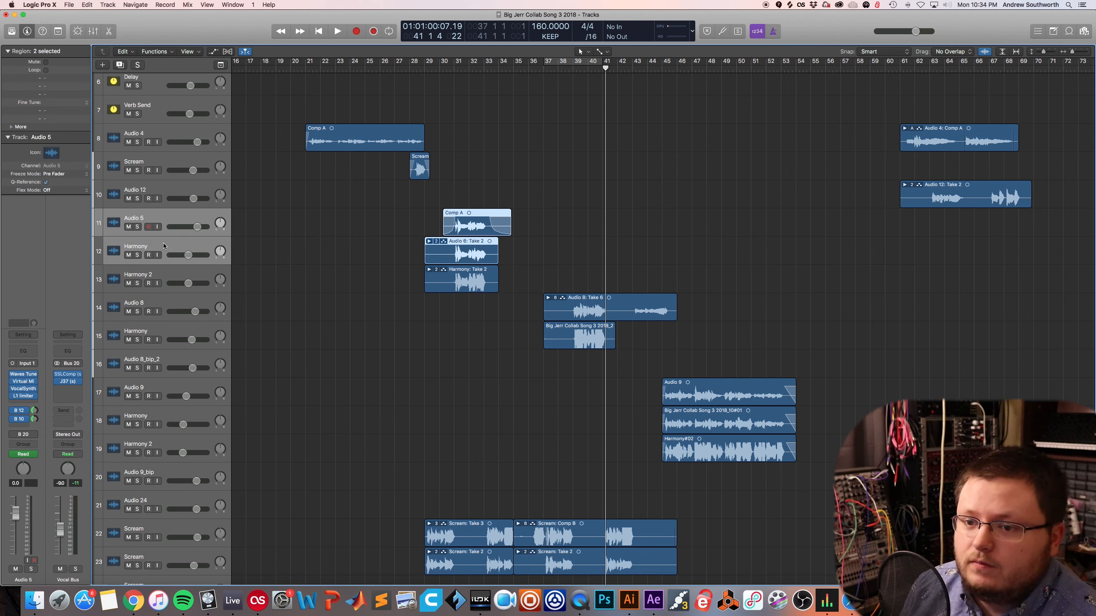
{"action": "left_click", "coordinate": [162, 244]}
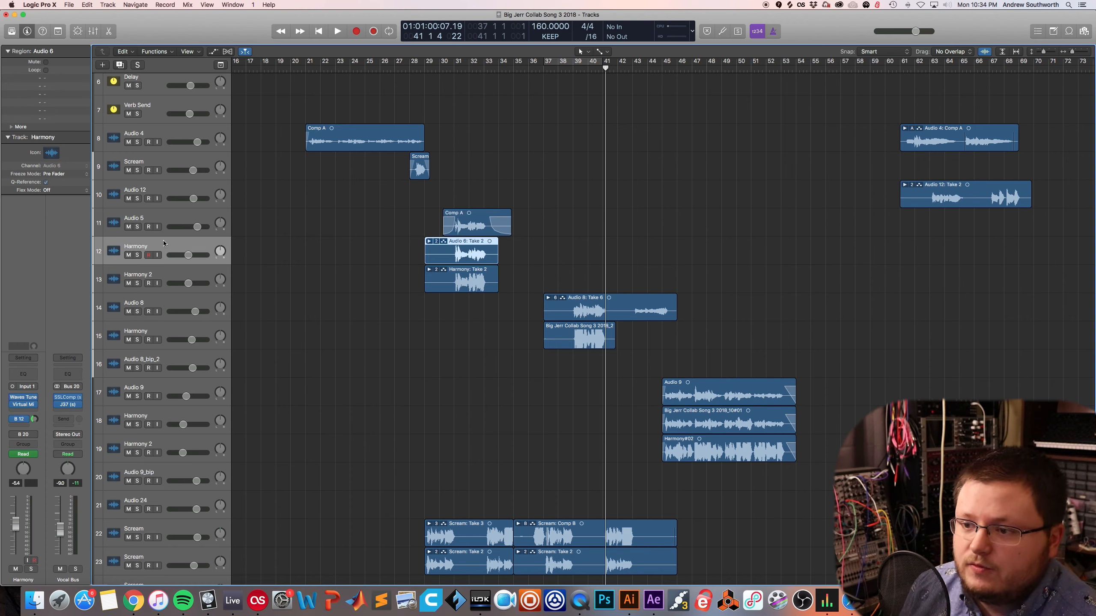
{"action": "left_click", "coordinate": [27, 435]}
{"action": "mouse_move", "coordinate": [41, 458]}
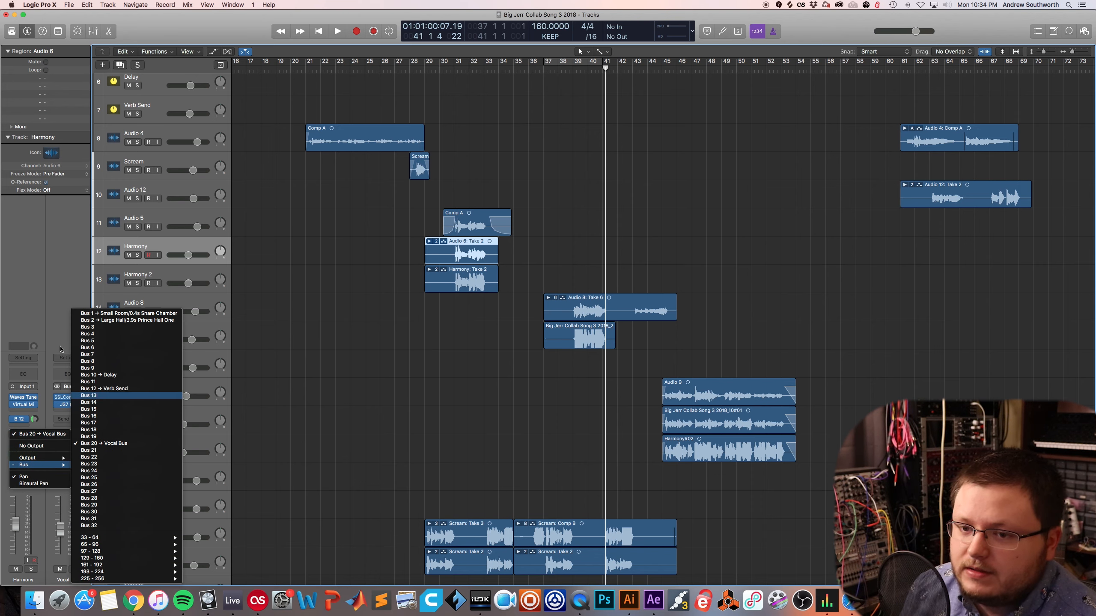
{"action": "left_click", "coordinate": [31, 277]}
- Show the mixer to inspect the Verb Send channel and its channel strip options, then hide the mixer
{"action": "left_click", "coordinate": [92, 31]}
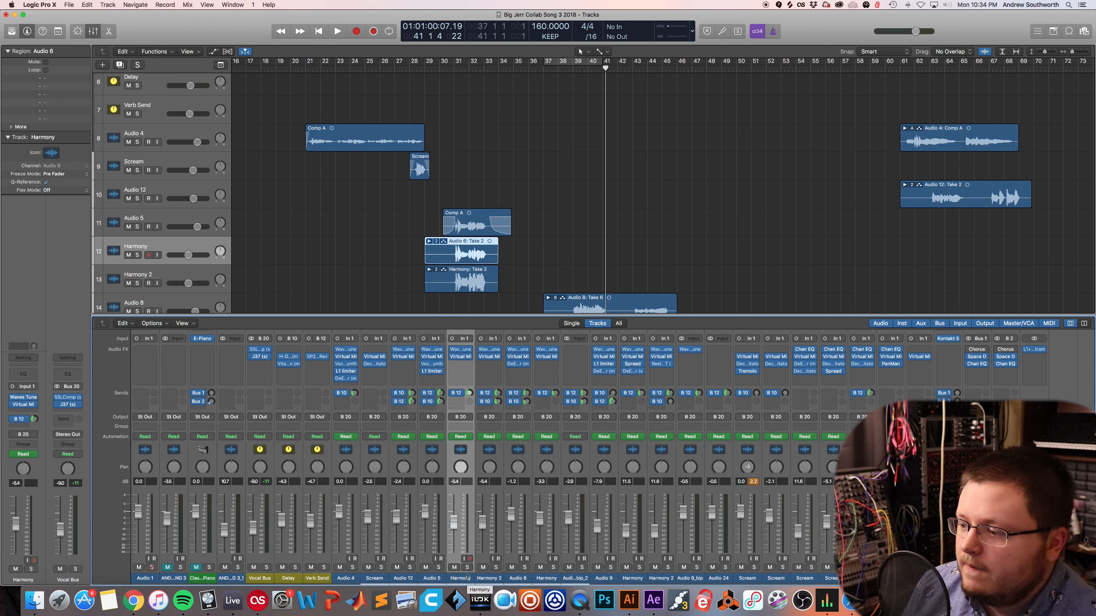
{"action": "left_click", "coordinate": [314, 579]}
{"action": "right_click", "coordinate": [314, 579]}
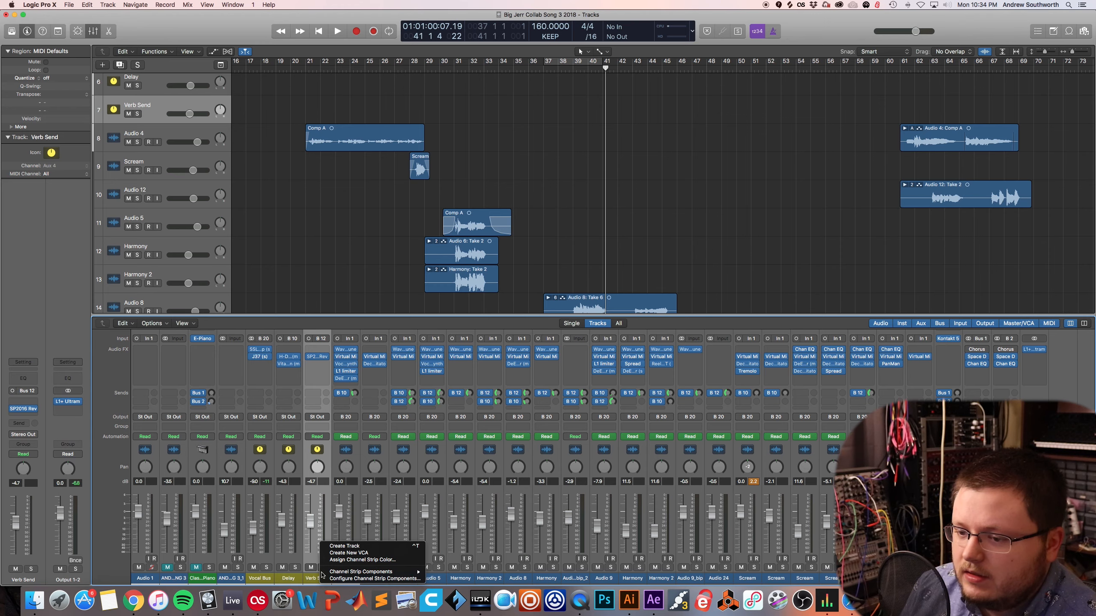
{"action": "left_click", "coordinate": [315, 577]}
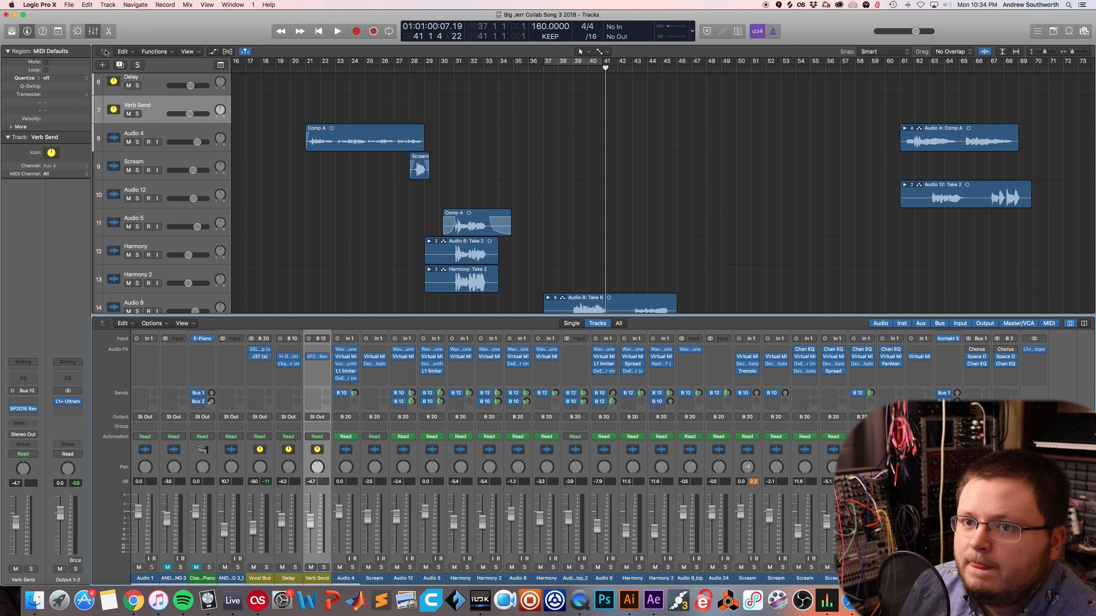
{"action": "left_click", "coordinate": [93, 30]}
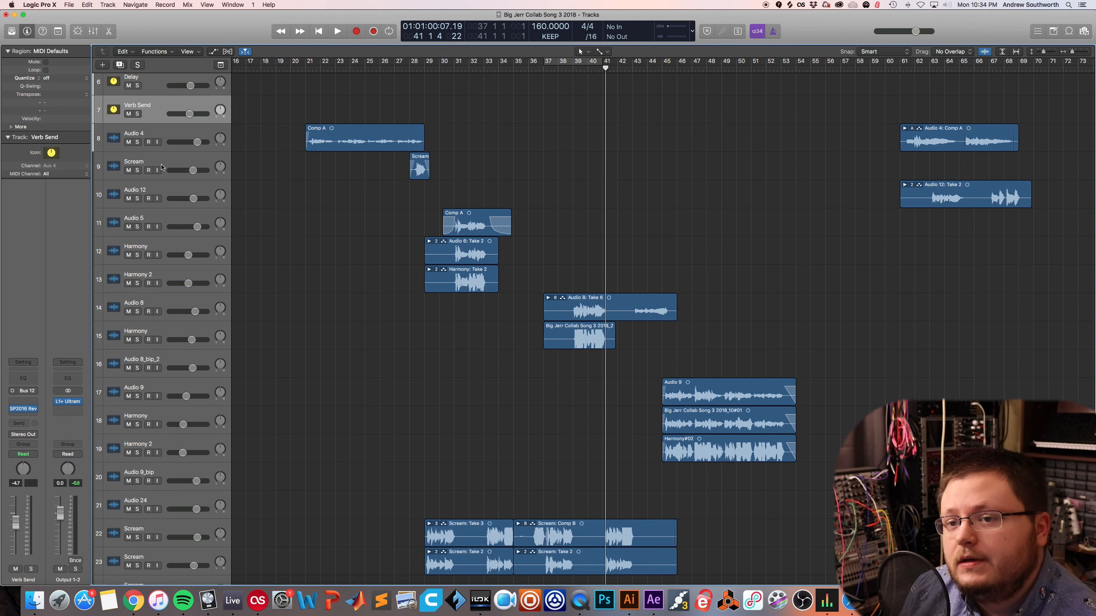
- Play the song from bar 21 with the Vocal Bus soloed, then stop and unsolo it
{"action": "scroll", "coordinate": [149, 111], "scroll_direction": "up", "scroll_amount": 3}
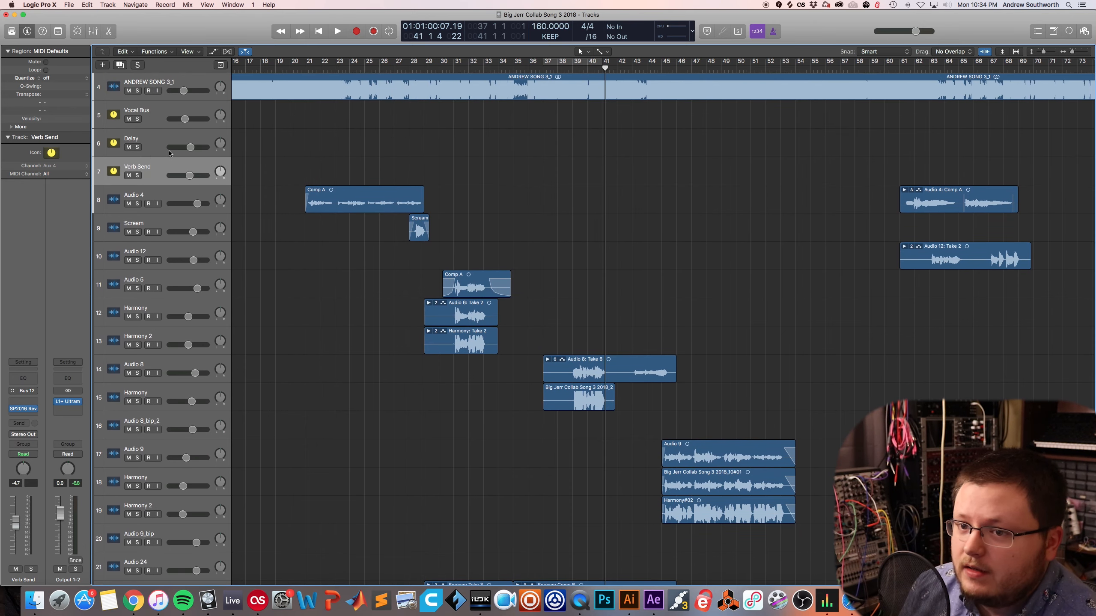
{"action": "left_click", "coordinate": [305, 69]}
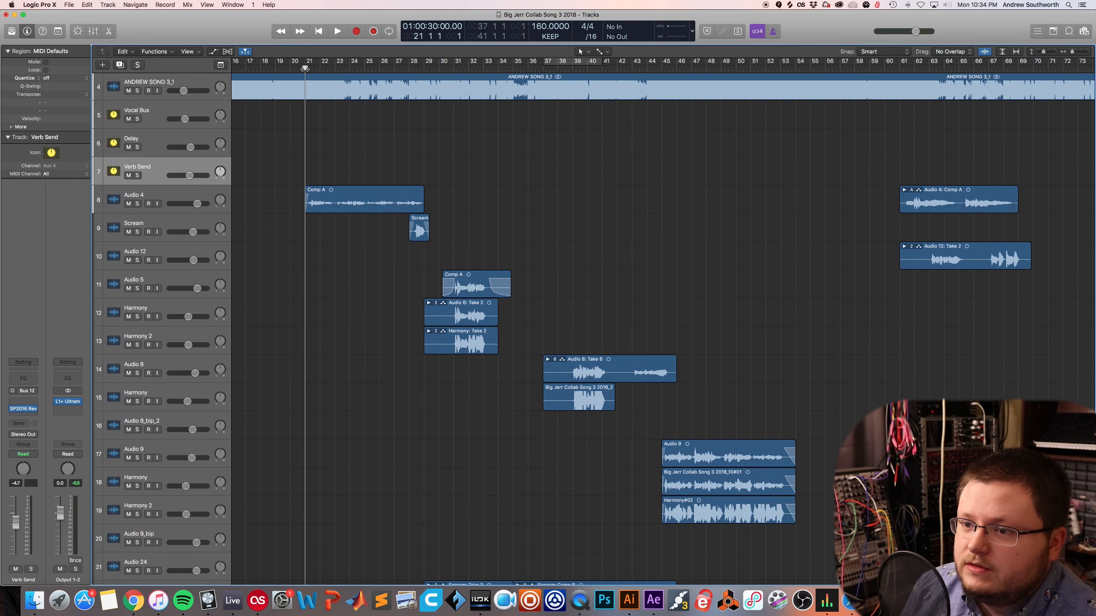
{"action": "left_click", "coordinate": [151, 109]}
{"action": "left_click", "coordinate": [138, 119]}
{"action": "key", "text": "space"}
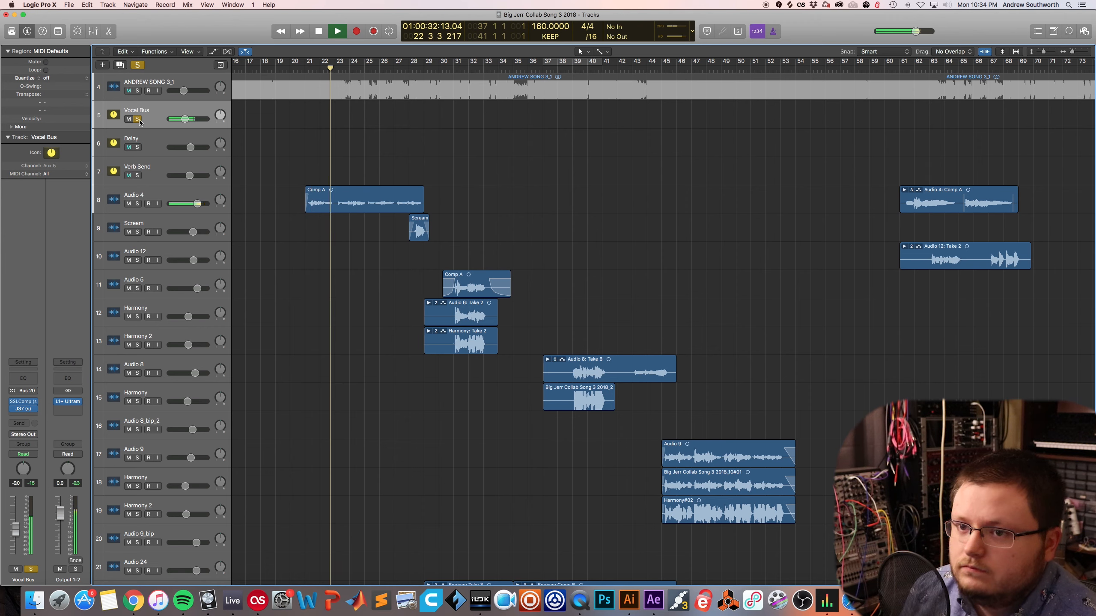
{"action": "key", "text": "space"}
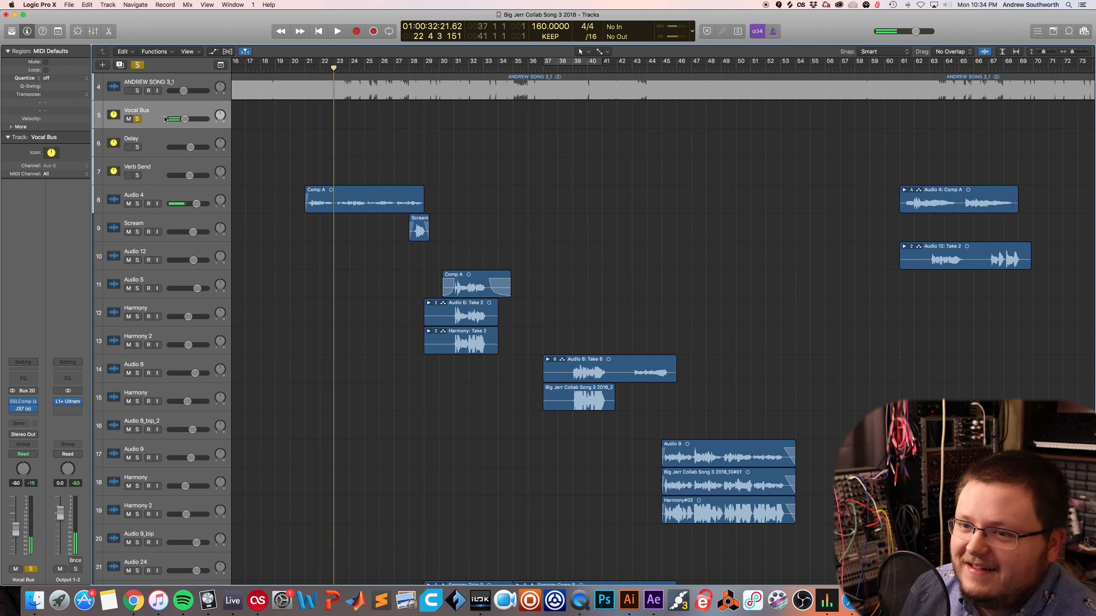
{"action": "left_click", "coordinate": [137, 119]}
- Solo the Verb Send track and play from about bar 30 to hear the reverb return alone
{"action": "scroll", "coordinate": [310, 137], "scroll_direction": "down", "scroll_amount": 2}
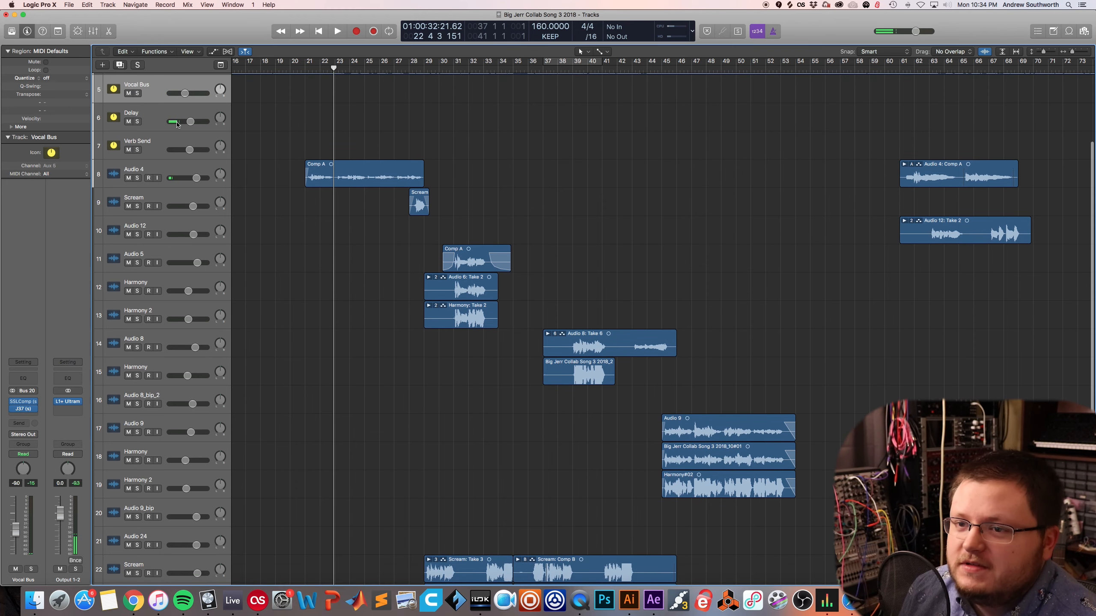
{"action": "scroll", "coordinate": [176, 123], "scroll_direction": "up", "scroll_amount": 3}
{"action": "left_click", "coordinate": [137, 195]}
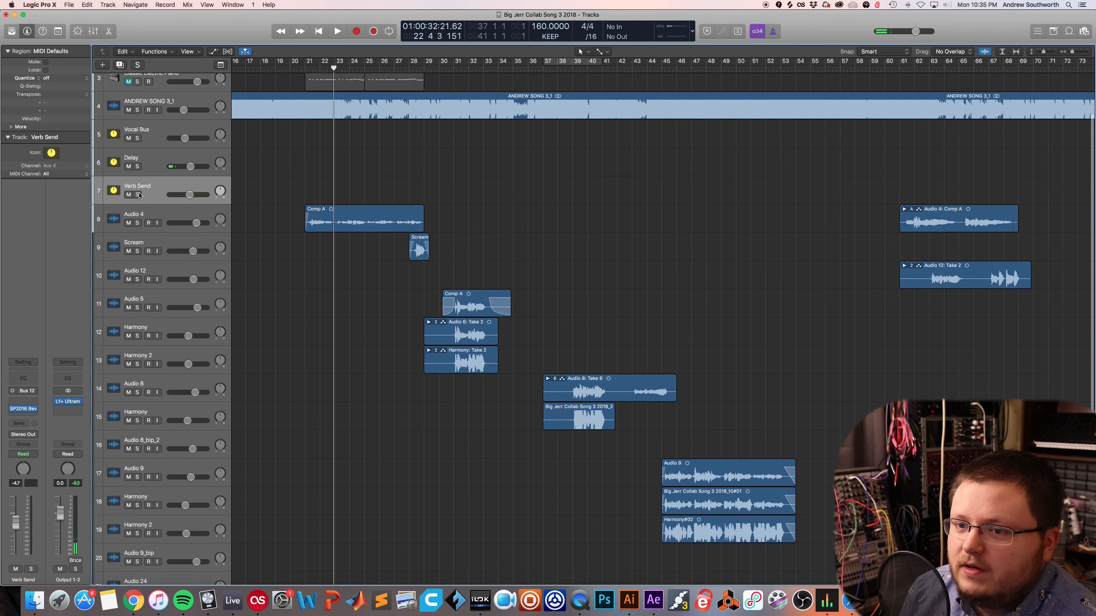
{"action": "double_click", "coordinate": [438, 71]}
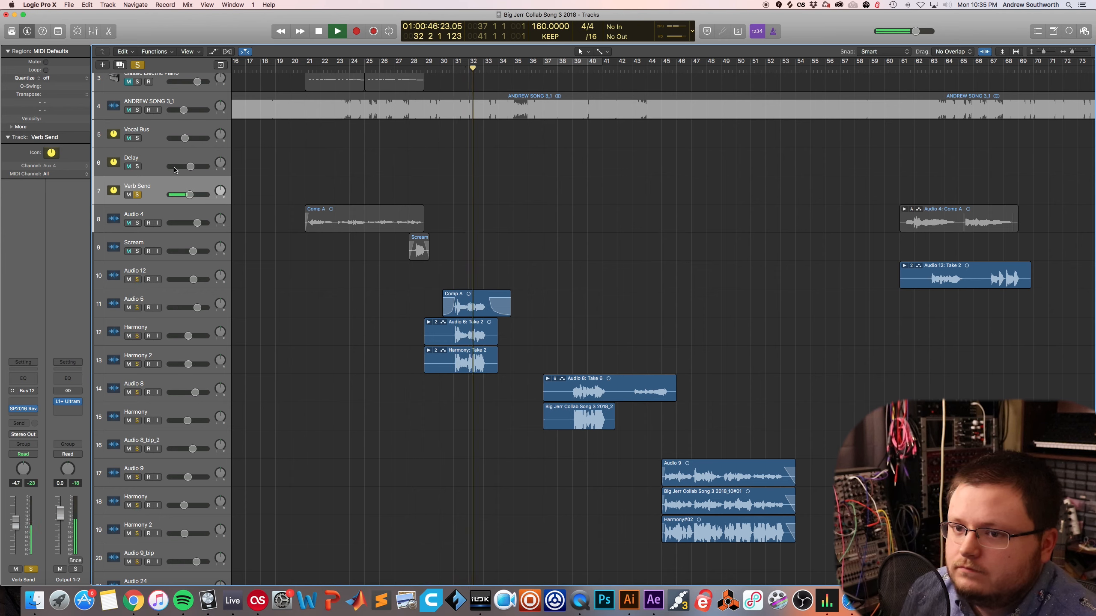
- Add the Delay track to the solo, play from bar 31 to hear both effect returns, then unsolo them
{"action": "left_click", "coordinate": [137, 166]}
{"action": "key", "text": "space"}
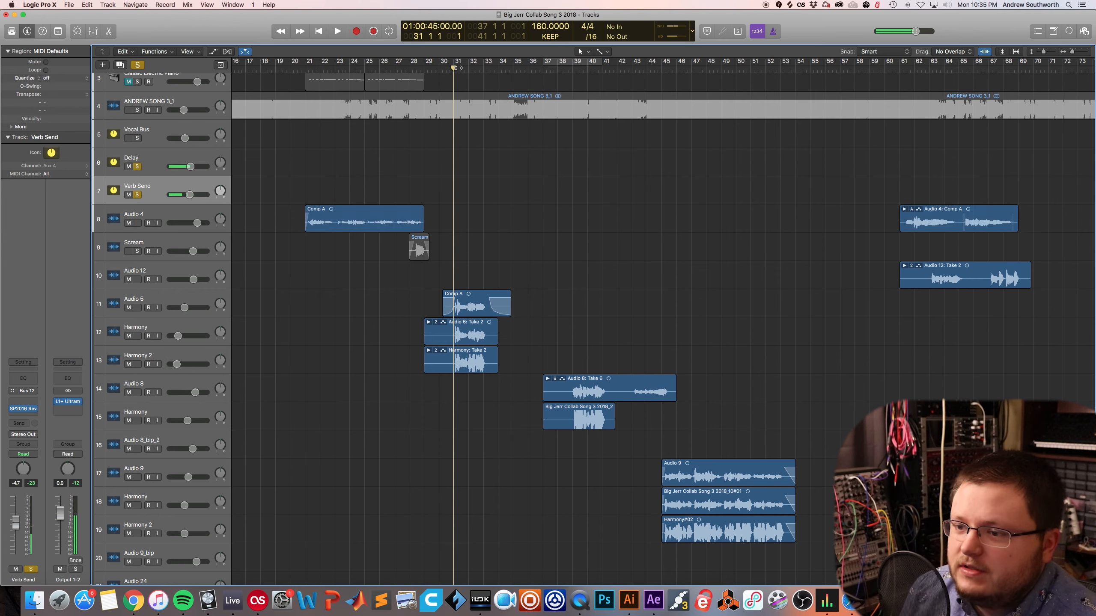
{"action": "key", "text": "space"}
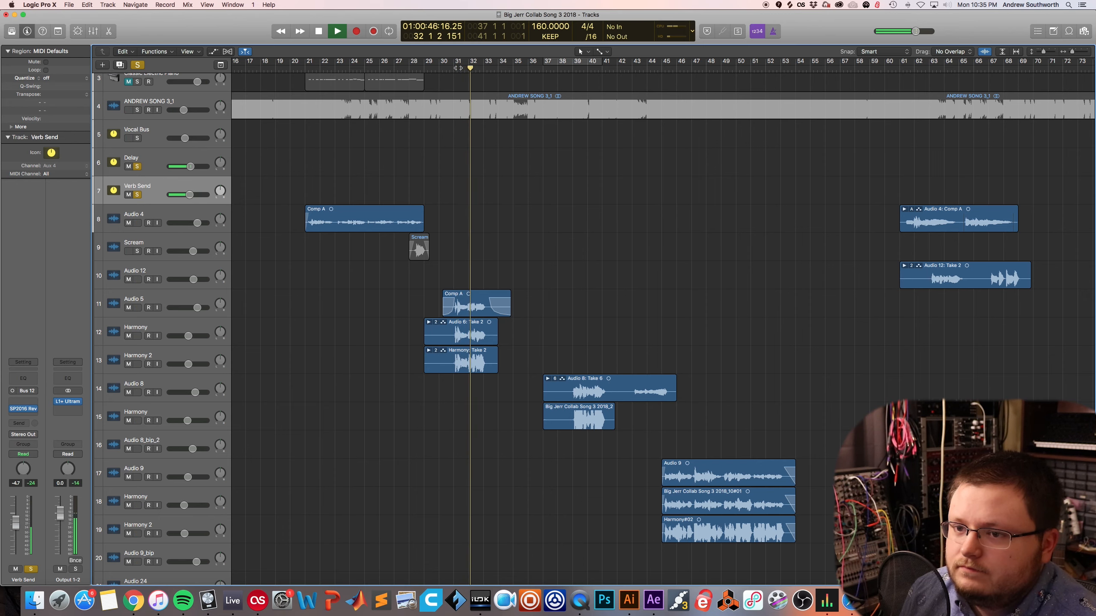
{"action": "key", "text": "space"}
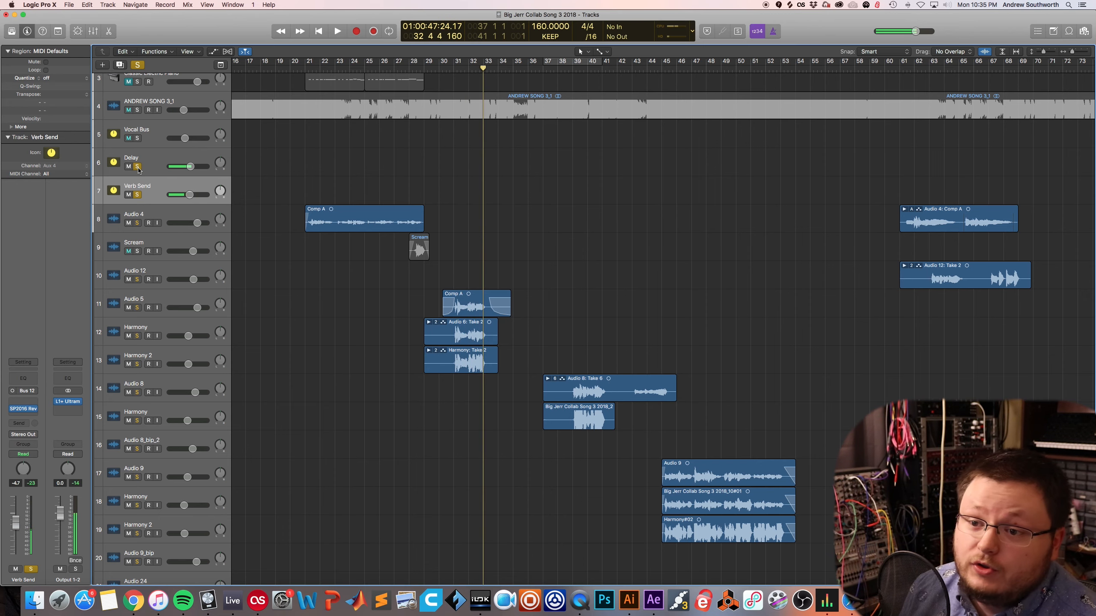
{"action": "left_click", "coordinate": [137, 166]}
- Solo Scream tracks 22, 26 and 27 together with the Audio 9_bip track
{"action": "scroll", "coordinate": [753, 163], "scroll_direction": "left", "scroll_amount": 5}
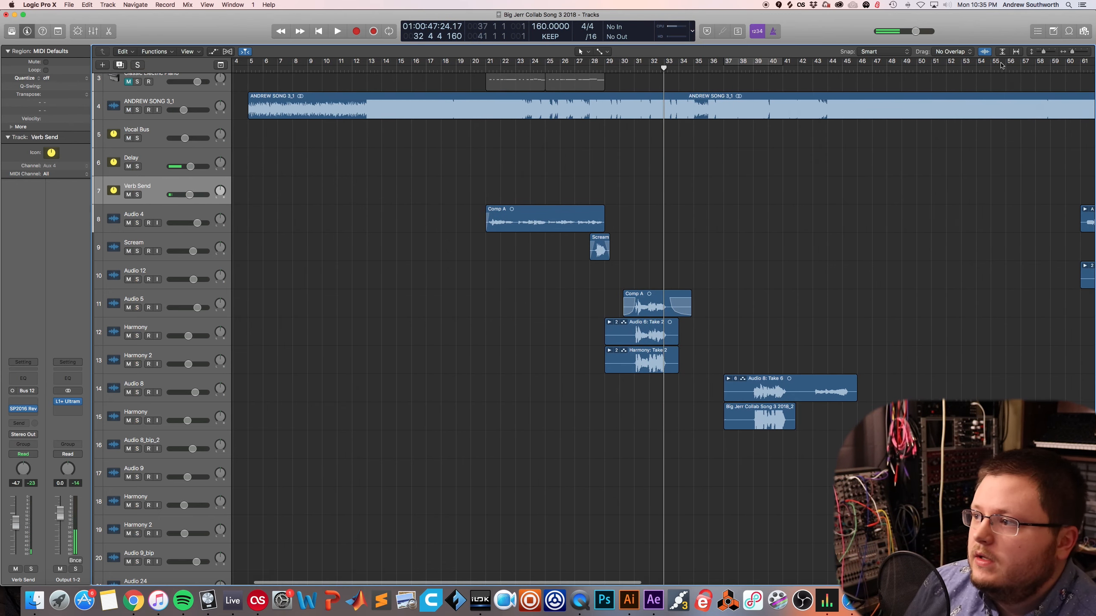
{"action": "left_click_drag", "start_coordinate": [1073, 52], "coordinate": [1072, 53]}
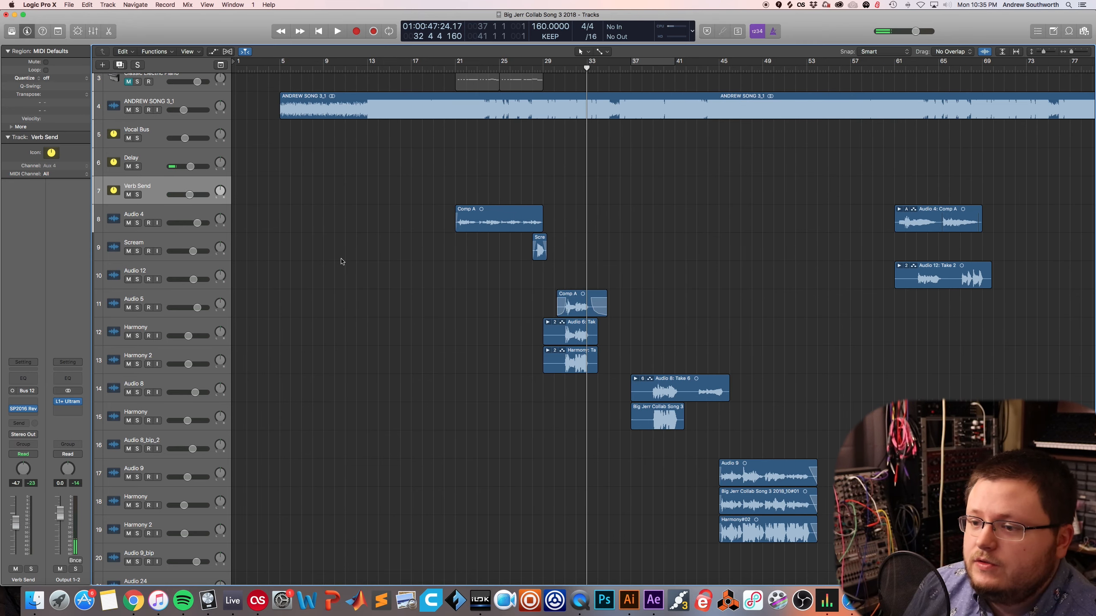
{"action": "scroll", "coordinate": [245, 304], "scroll_direction": "down", "scroll_amount": 4}
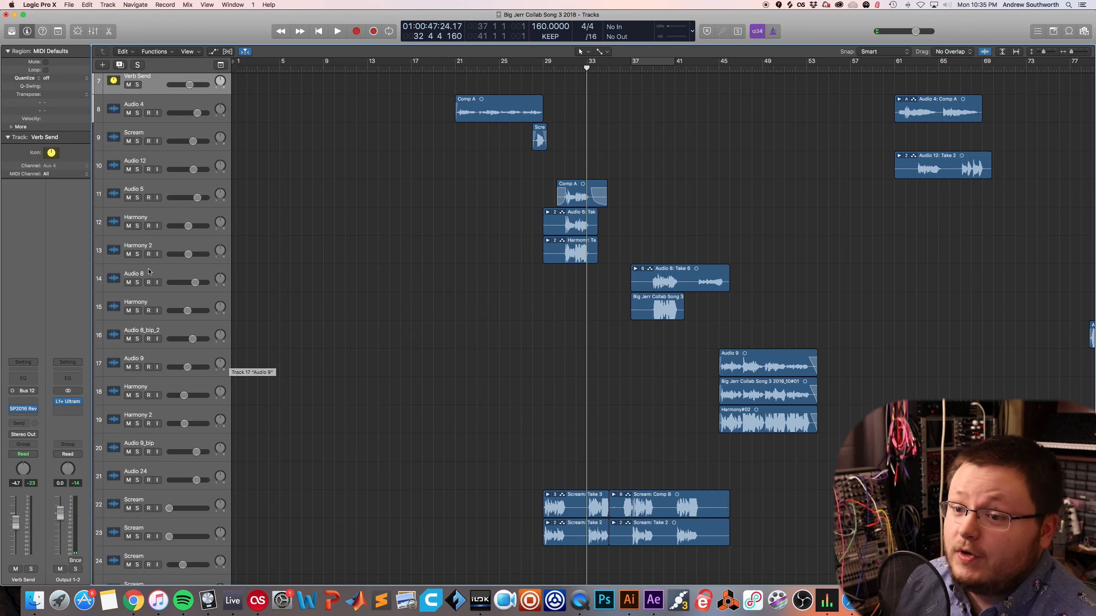
{"action": "scroll", "coordinate": [198, 272], "scroll_direction": "down", "scroll_amount": 3}
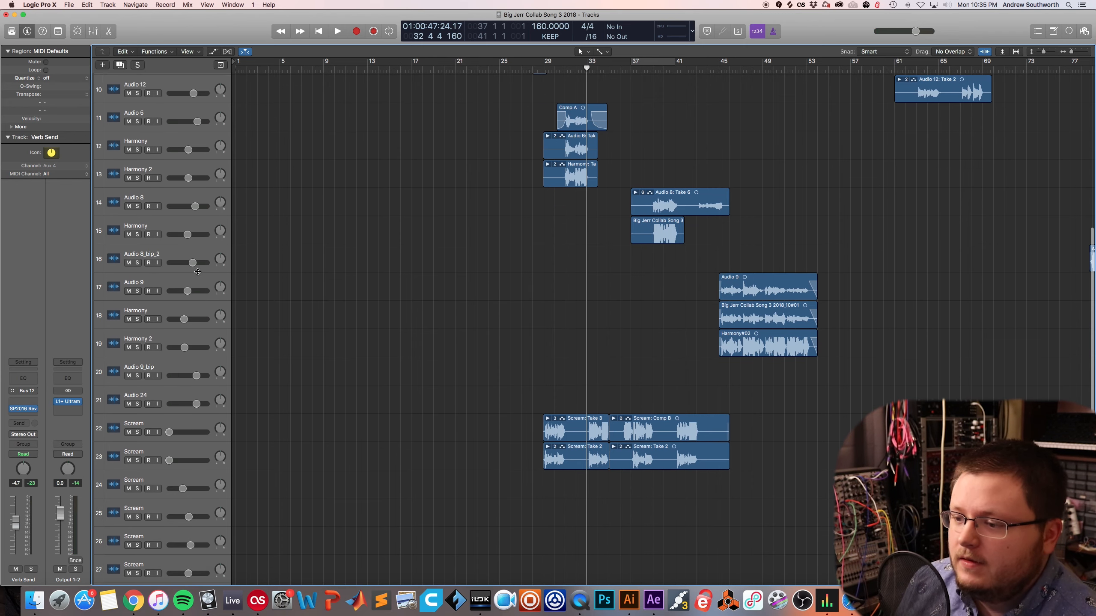
{"action": "left_click", "coordinate": [137, 432]}
{"action": "scroll", "coordinate": [362, 430], "scroll_direction": "down", "scroll_amount": 3}
{"action": "scroll", "coordinate": [363, 430], "scroll_direction": "right", "scroll_amount": 3}
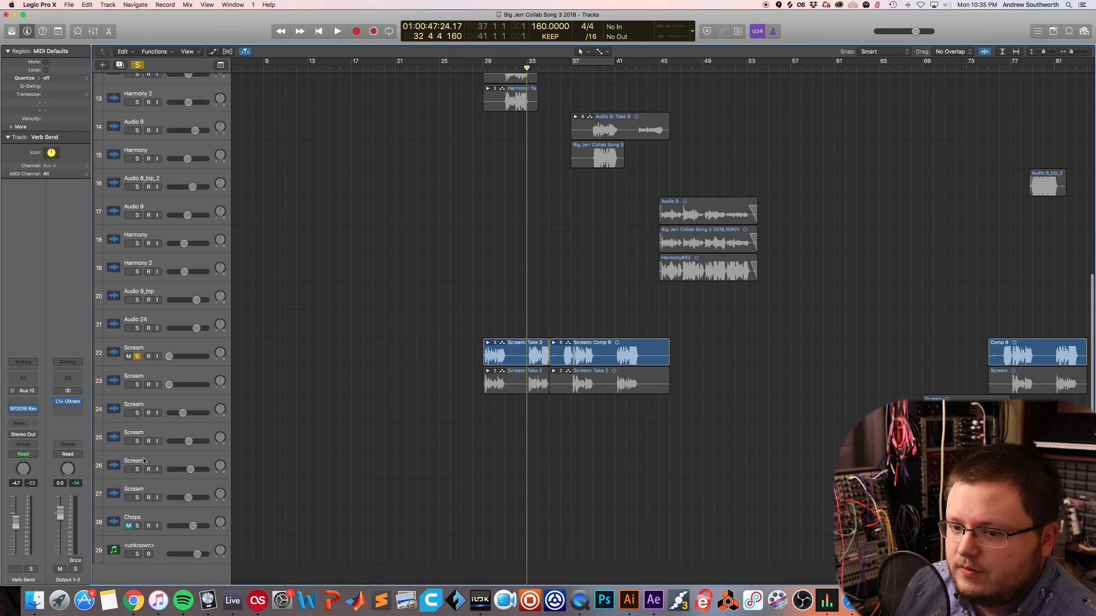
{"action": "left_click", "coordinate": [137, 469]}
{"action": "scroll", "coordinate": [367, 419], "scroll_direction": "right", "scroll_amount": 5}
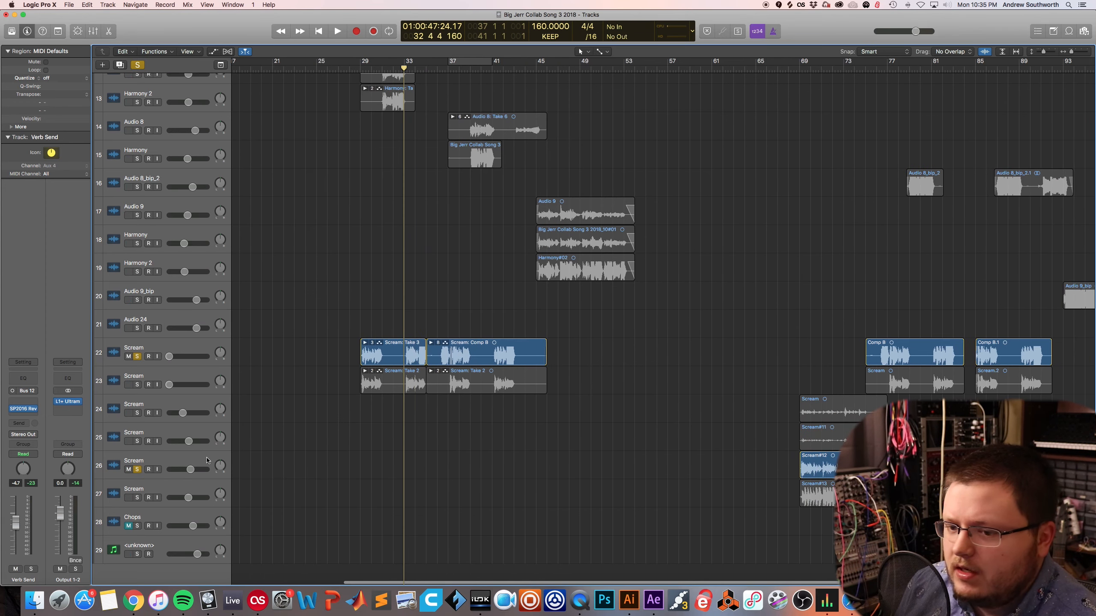
{"action": "left_click", "coordinate": [138, 498]}
{"action": "scroll", "coordinate": [231, 490], "scroll_direction": "right", "scroll_amount": 3}
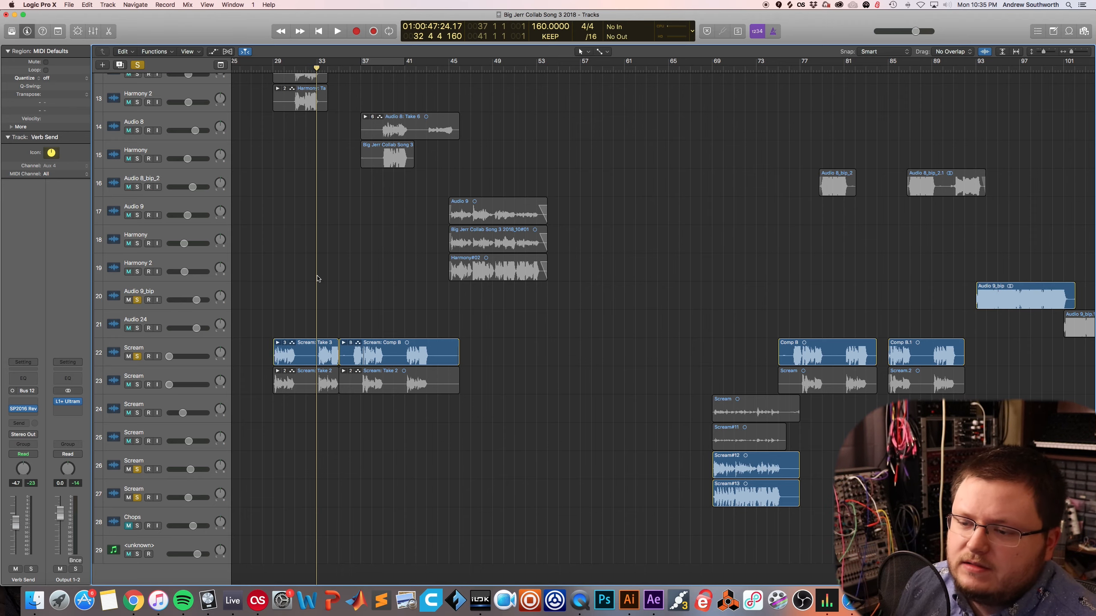
- Solo the Vocal Bus as well and select its track to show its channel strip
{"action": "scroll", "coordinate": [318, 276], "scroll_direction": "up", "scroll_amount": 10}
{"action": "scroll", "coordinate": [318, 276], "scroll_direction": "left", "scroll_amount": 3}
{"action": "scroll", "coordinate": [318, 278], "scroll_direction": "down", "scroll_amount": 1}
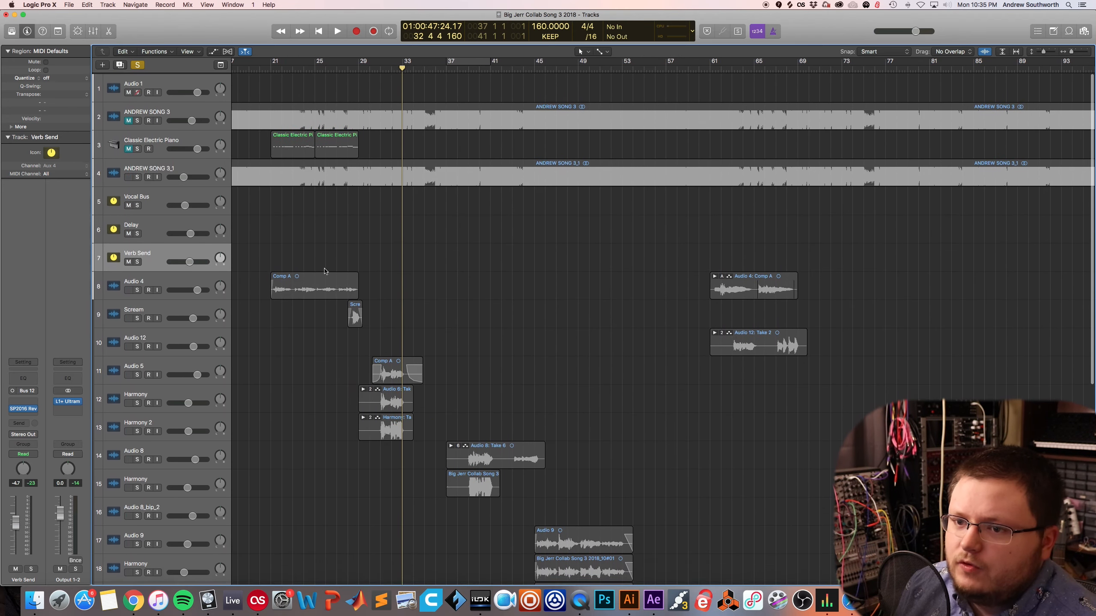
{"action": "scroll", "coordinate": [343, 255], "scroll_direction": "left", "scroll_amount": 3}
{"action": "scroll", "coordinate": [344, 204], "scroll_direction": "left", "scroll_amount": 10}
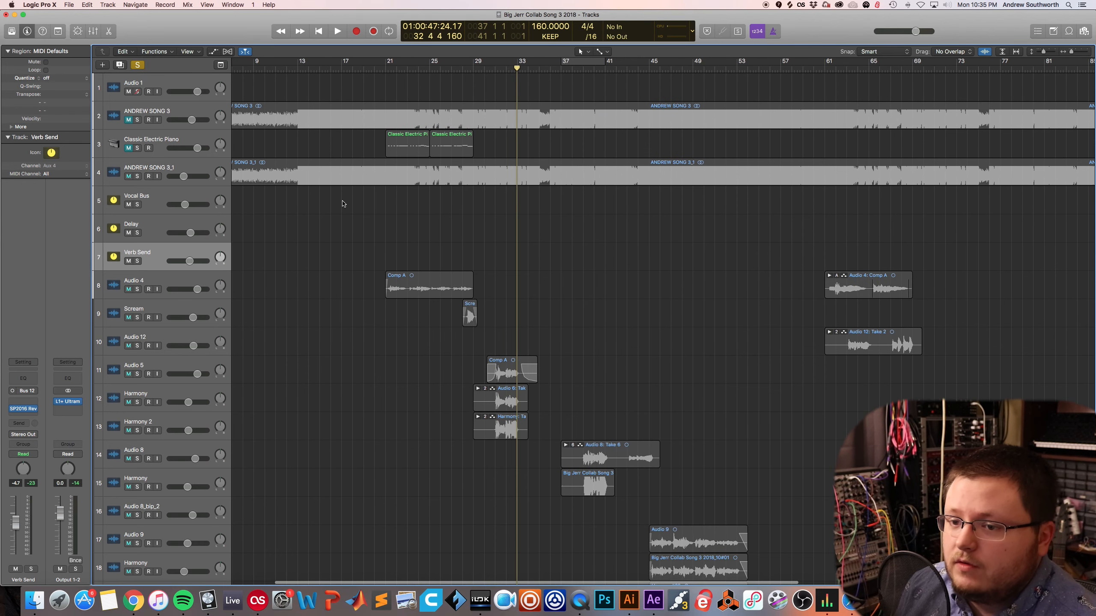
{"action": "key", "text": "Left"}
{"action": "scroll", "coordinate": [359, 233], "scroll_direction": "right", "scroll_amount": 2}
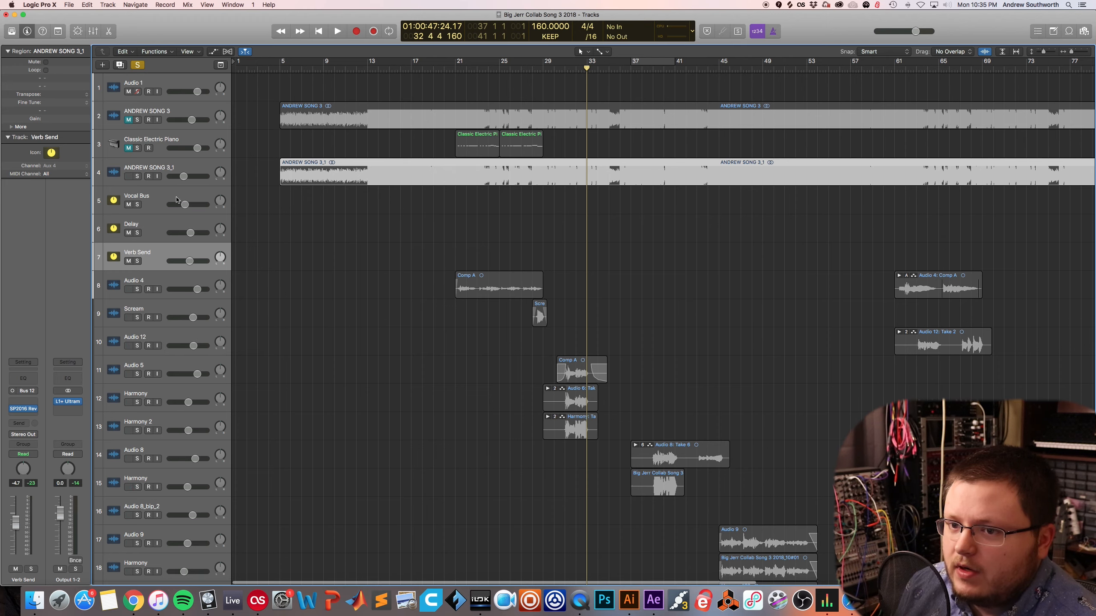
{"action": "left_click", "coordinate": [138, 204]}
{"action": "left_click", "coordinate": [148, 198]}
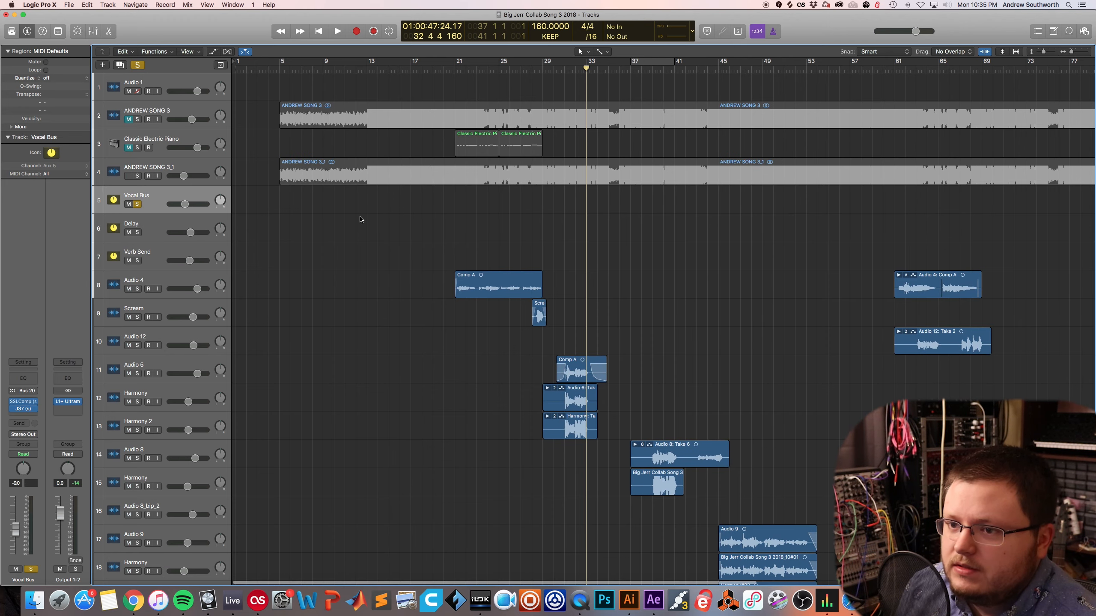
- Clear the solo from the Vocal Bus, the Audio 9_bip track and Scream tracks 22, 26 and 27
{"action": "scroll", "coordinate": [340, 216], "scroll_direction": "down", "scroll_amount": 10}
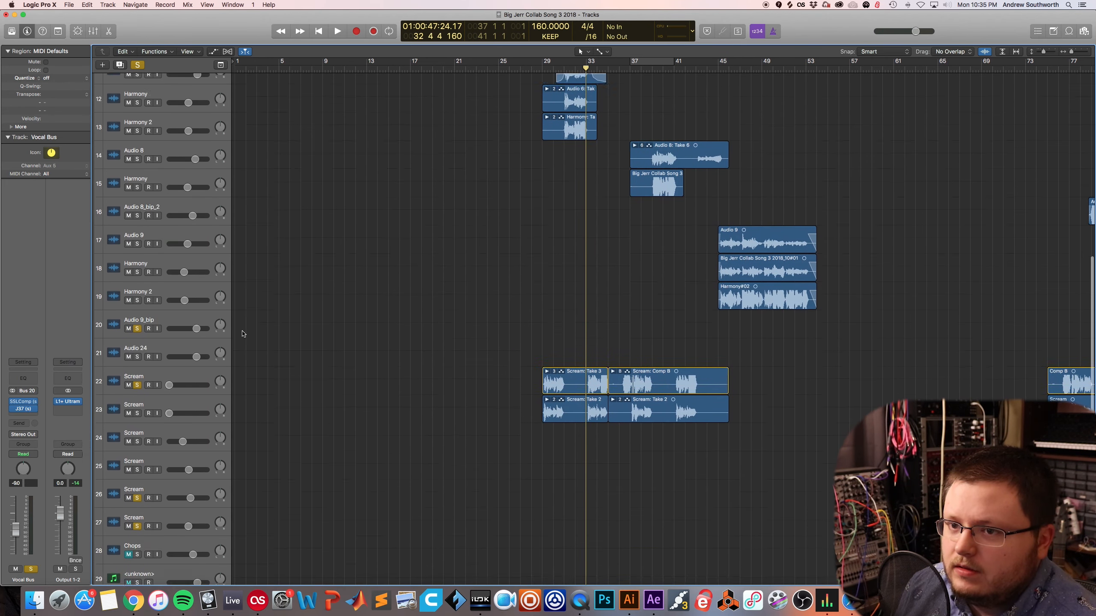
{"action": "scroll", "coordinate": [240, 329], "scroll_direction": "up", "scroll_amount": 10}
{"action": "left_click", "coordinate": [137, 204]}
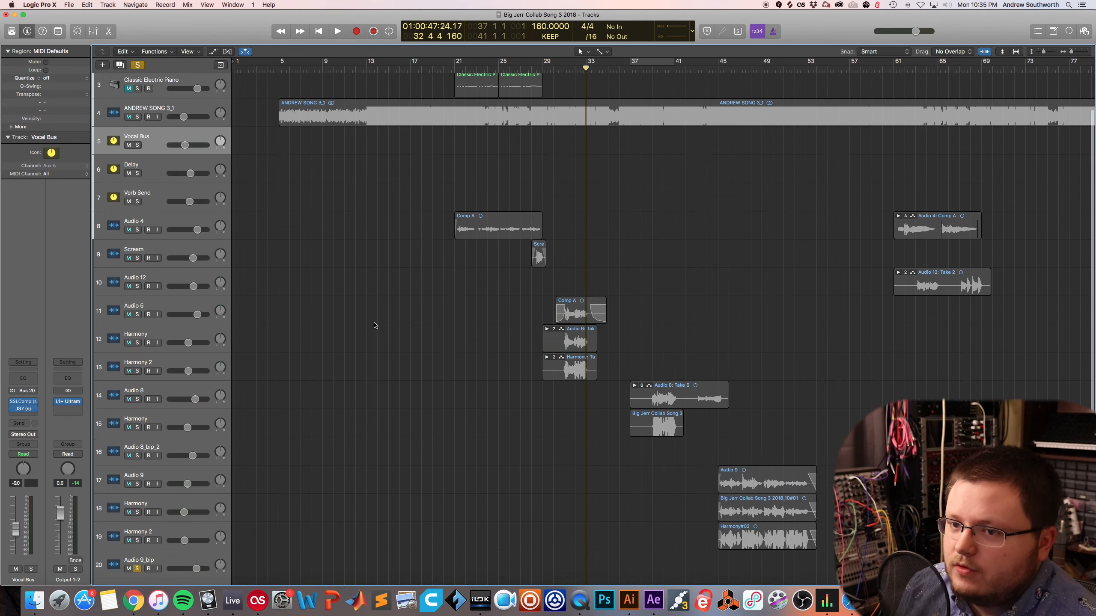
{"action": "scroll", "coordinate": [374, 319], "scroll_direction": "down", "scroll_amount": 10}
{"action": "scroll", "coordinate": [374, 319], "scroll_direction": "up", "scroll_amount": 10}
{"action": "left_click", "coordinate": [370, 181]}
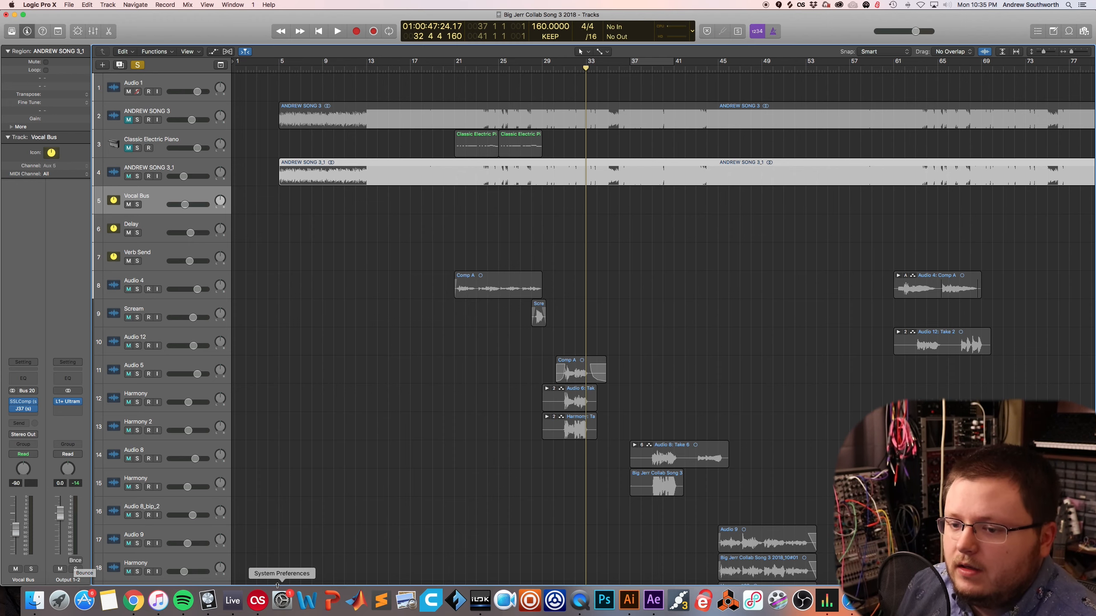
{"action": "scroll", "coordinate": [138, 304], "scroll_direction": "down", "scroll_amount": 10}
{"action": "left_click_drag", "start_coordinate": [138, 305], "coordinate": [142, 494]}
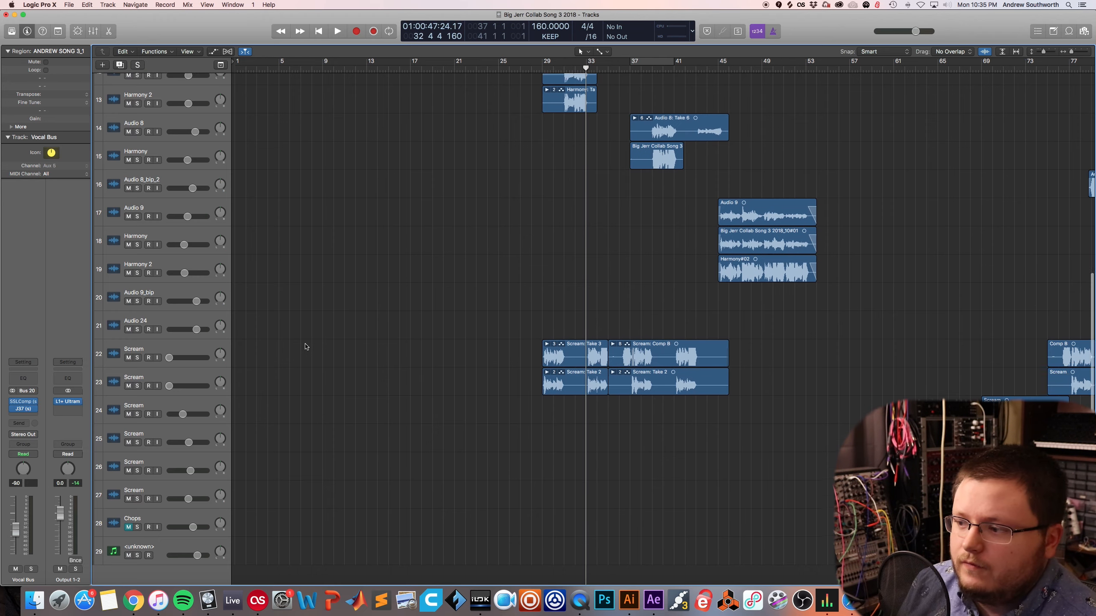
- Solo the Vocal Bus to check which tracks it leaves active, then unsolo it
{"action": "scroll", "coordinate": [306, 343], "scroll_direction": "up", "scroll_amount": 5}
{"action": "scroll", "coordinate": [307, 345], "scroll_direction": "down", "scroll_amount": 5}
{"action": "scroll", "coordinate": [306, 345], "scroll_direction": "up", "scroll_amount": 9}
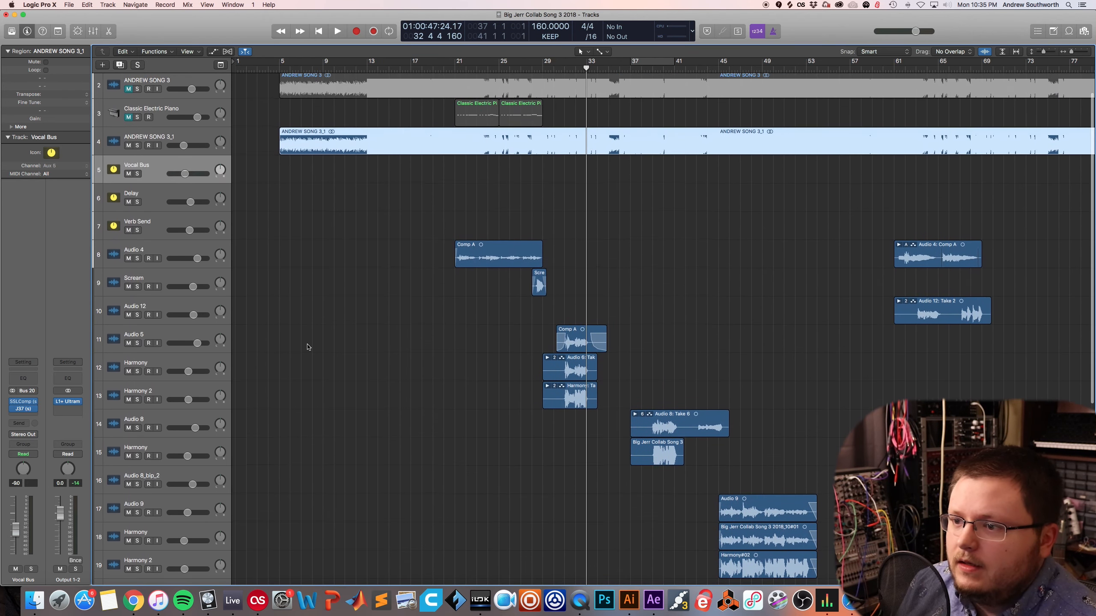
{"action": "left_click", "coordinate": [137, 174]}
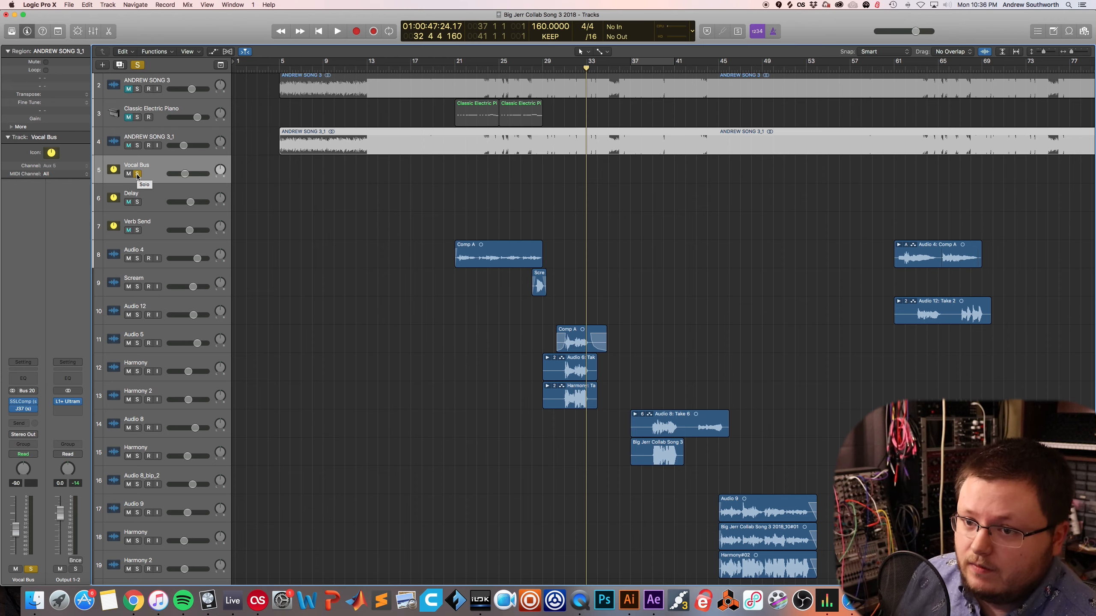
{"action": "left_click", "coordinate": [137, 173]}
{"action": "scroll", "coordinate": [154, 170], "scroll_direction": "up", "scroll_amount": 1}
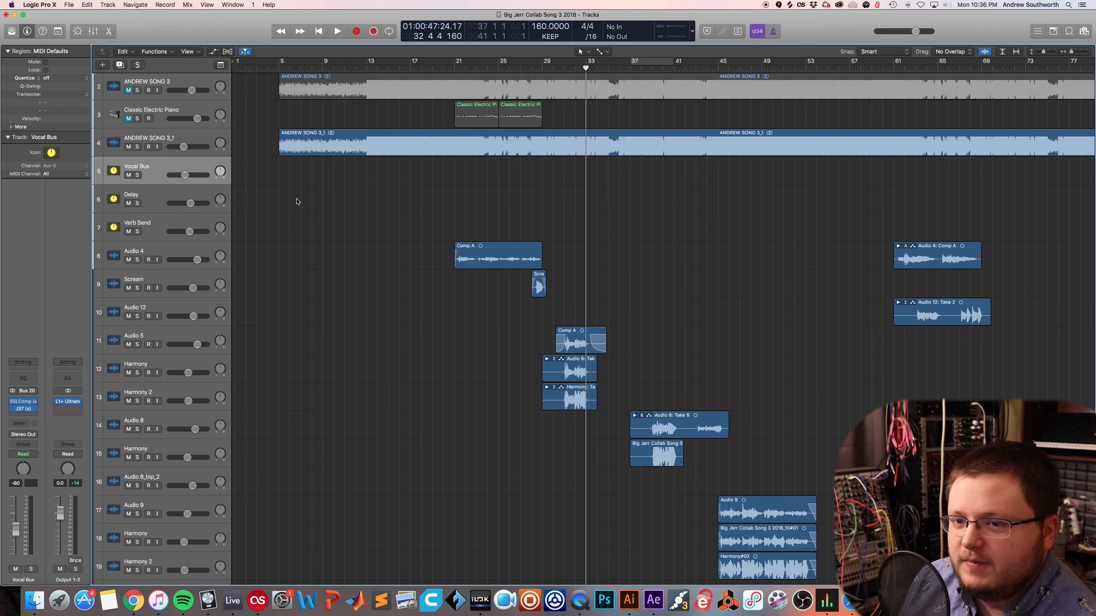
- Select the Delay and Verb Send tracks alternately to compare the effects on their channel strips
{"action": "left_click", "coordinate": [155, 200]}
{"action": "left_click", "coordinate": [156, 218]}
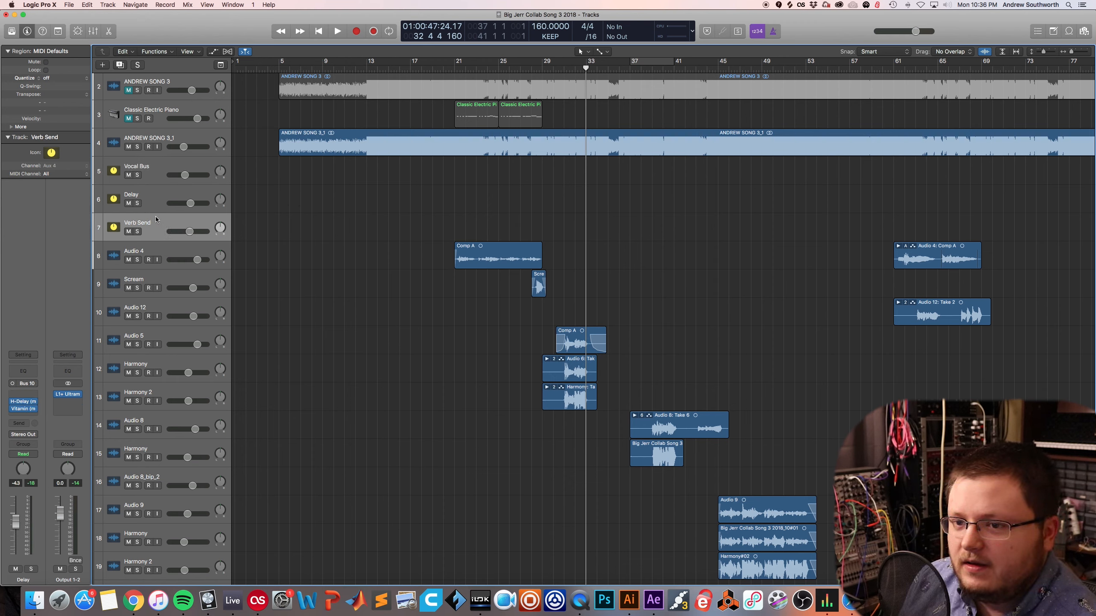
{"action": "left_click", "coordinate": [155, 202]}
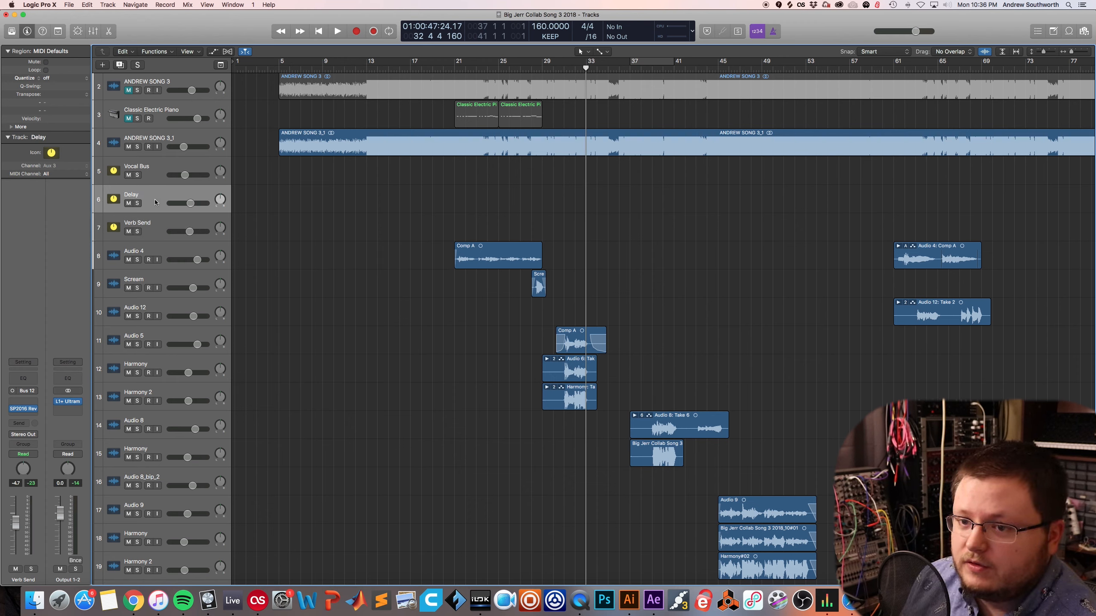
{"action": "left_click", "coordinate": [154, 222]}
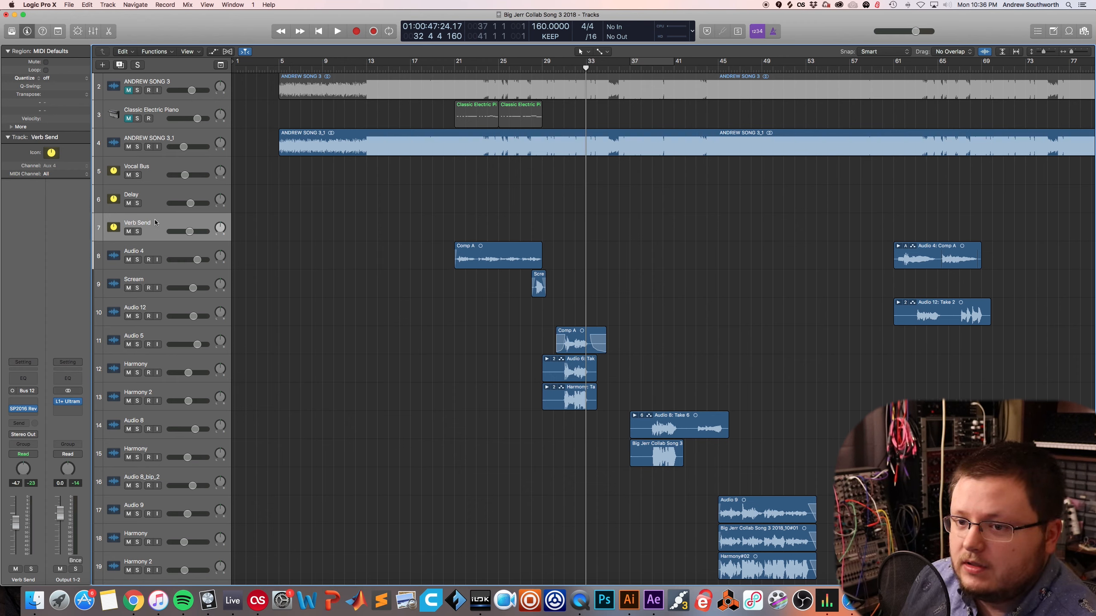
- Solo the Verb Send track to check which vocal tracks feed it, then unsolo it
{"action": "left_click", "coordinate": [137, 232]}
{"action": "left_click", "coordinate": [308, 153]}
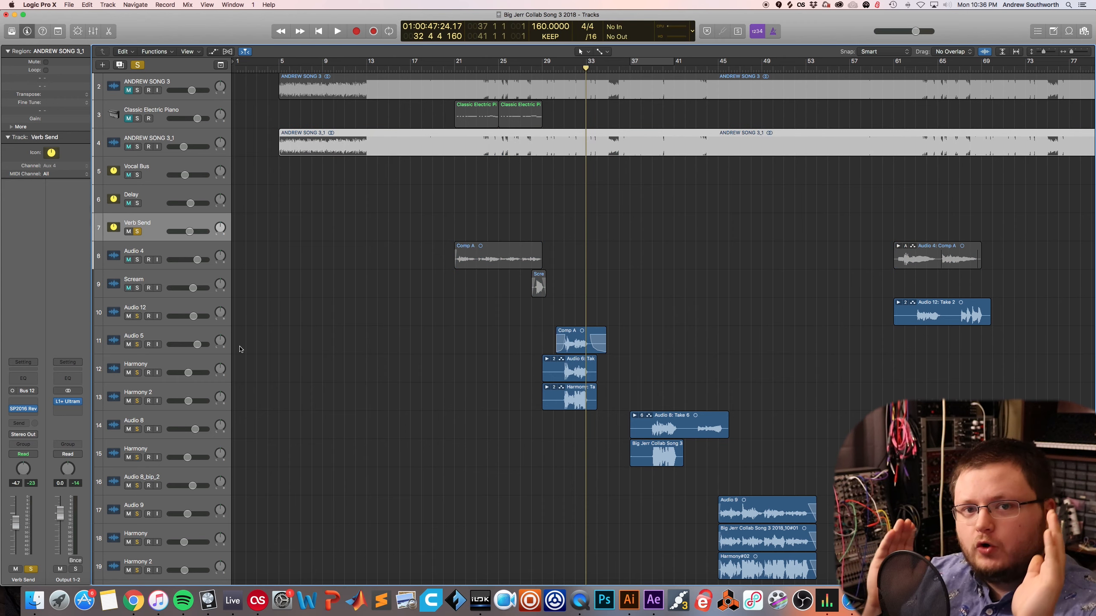
{"action": "left_click", "coordinate": [137, 232]}
- Solo the Delay track, add the Vocal Bus and Verb Send to the solo, then unsolo all three
{"action": "left_click", "coordinate": [137, 203]}
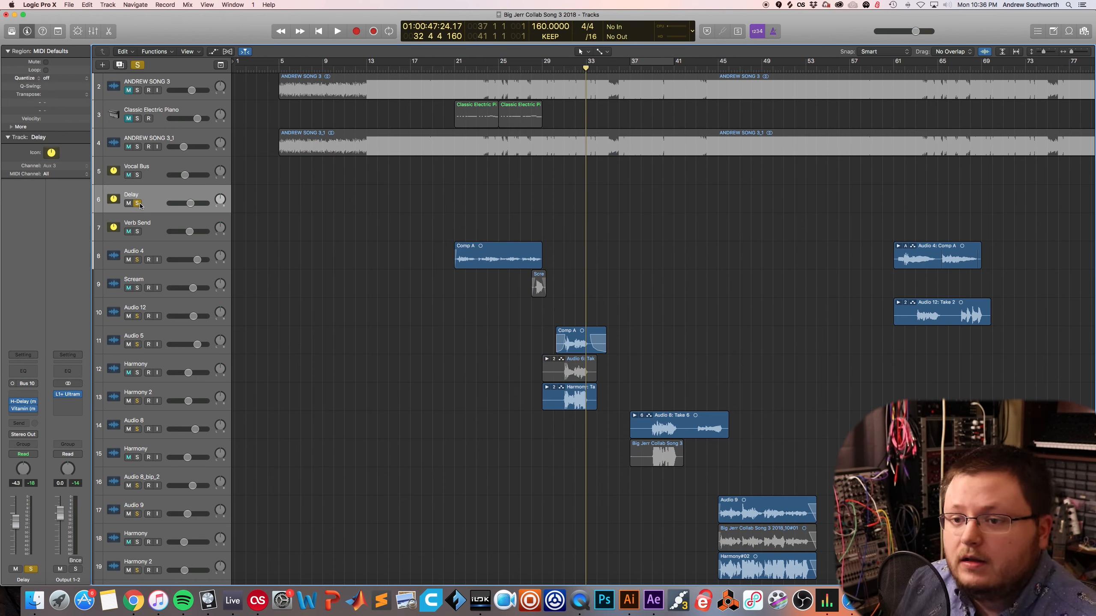
{"action": "left_click", "coordinate": [136, 175]}
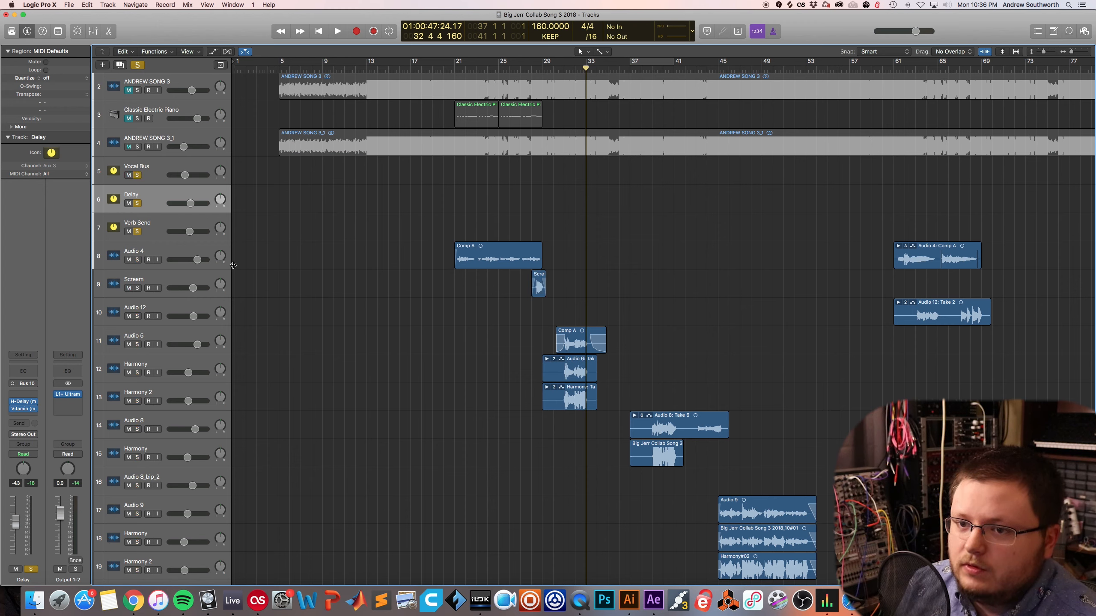
{"action": "left_click_drag", "start_coordinate": [136, 175], "coordinate": [137, 225]}
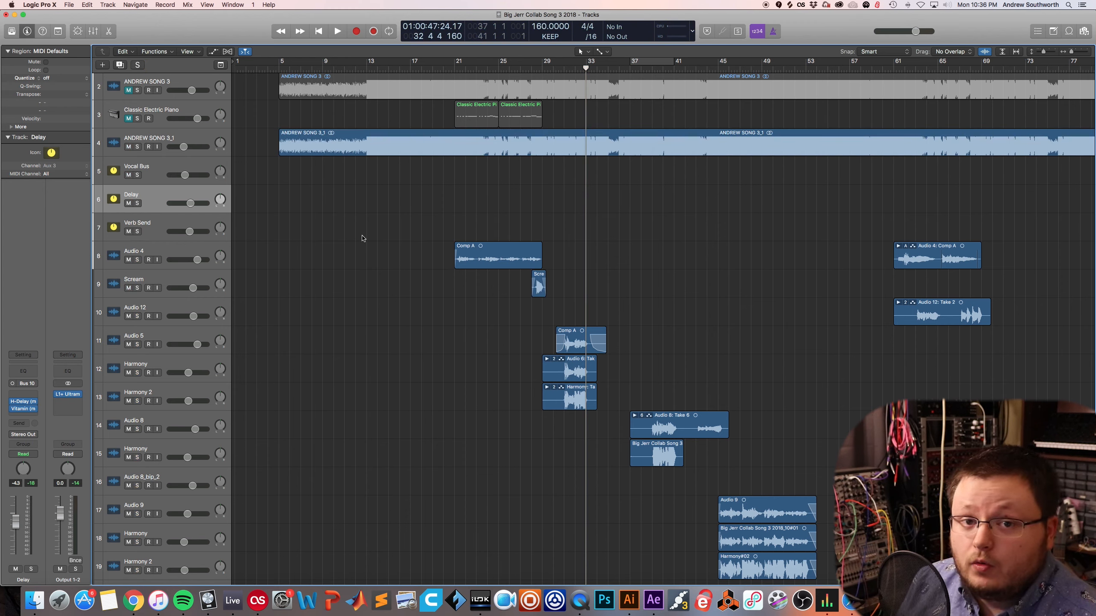